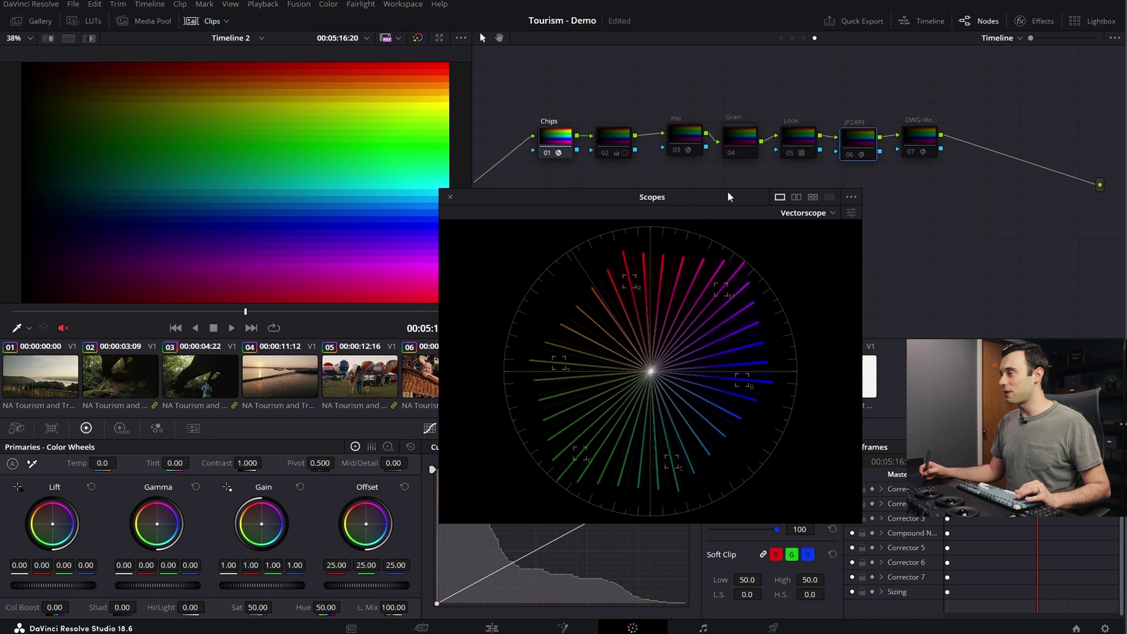
- Enable the DWG-to-Rec.709 node 07, review its Color Space Transform settings, and reveal the full node chain
{"action": "left_click", "coordinate": [920, 140]}
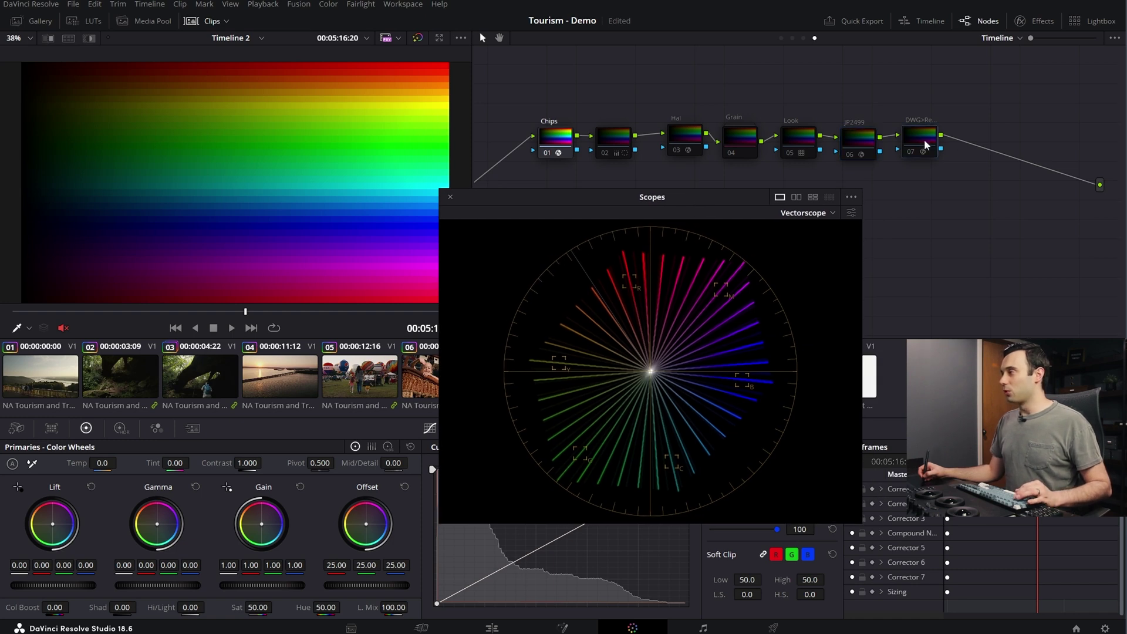
{"action": "left_click", "coordinate": [1037, 23]}
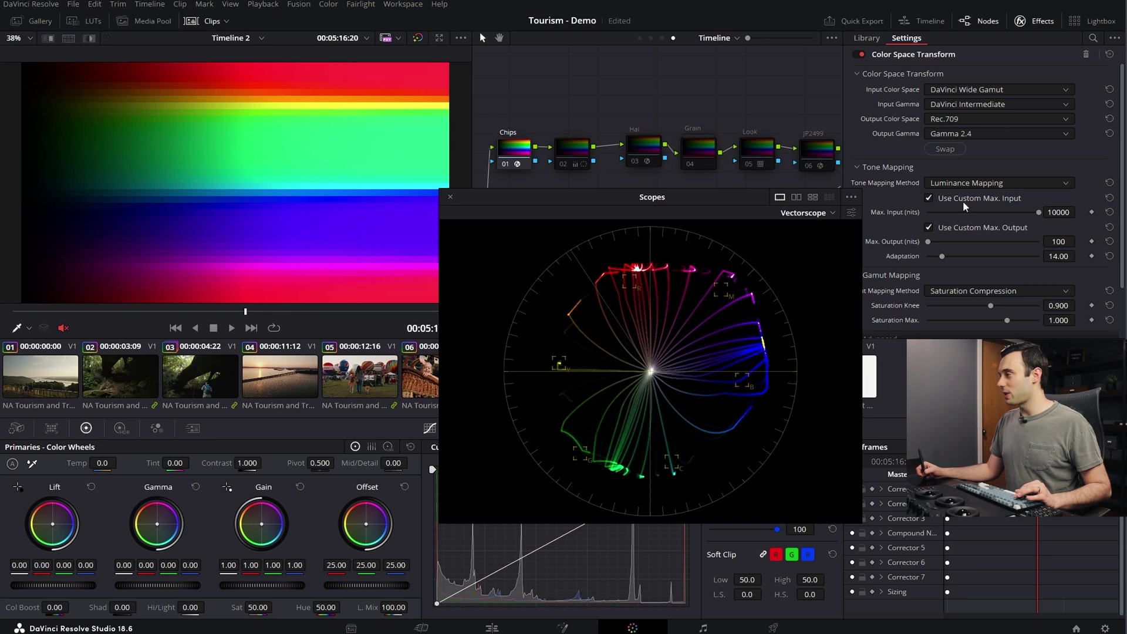
{"action": "left_click", "coordinate": [1025, 22]}
{"action": "left_click_drag", "start_coordinate": [648, 197], "coordinate": [659, 192]}
{"action": "key", "text": "ctrl+d"}
{"action": "key", "text": "ctrl+d"}
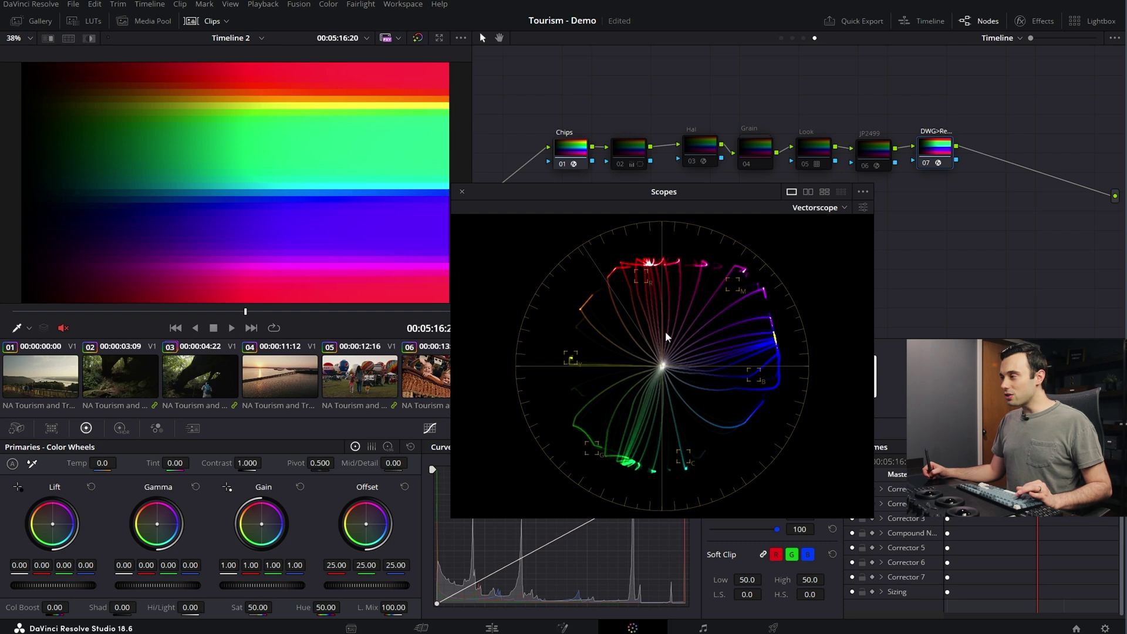
- Compare the colour chips on the vectorscope with and without the DWG-to-Rec.709 transform
{"action": "key", "text": "shift+d"}
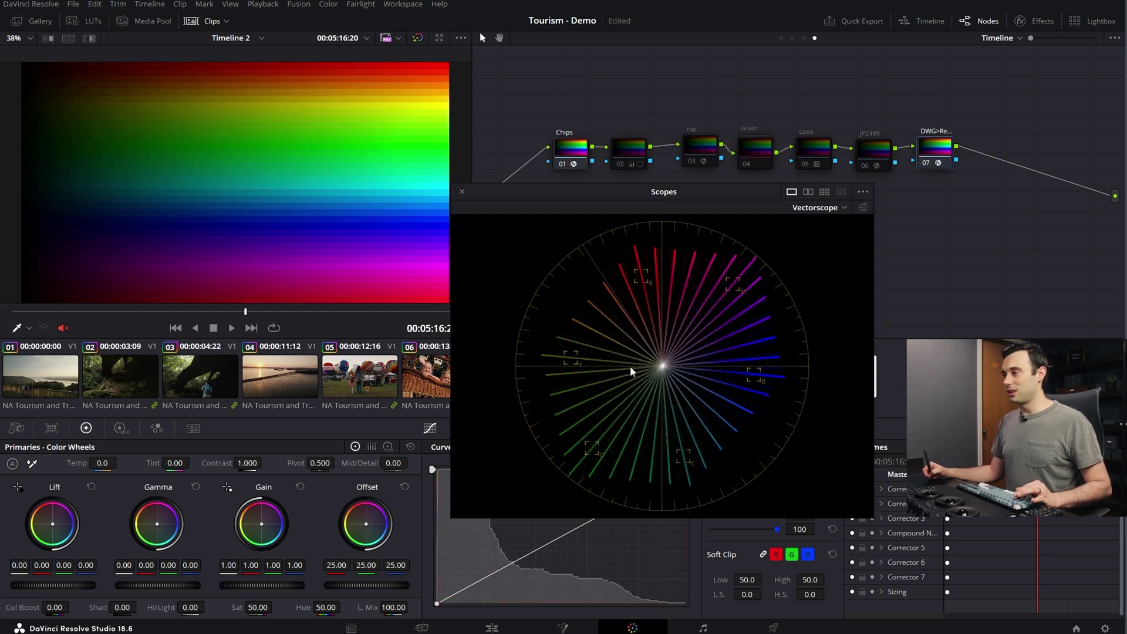
{"action": "key", "text": "shift+d"}
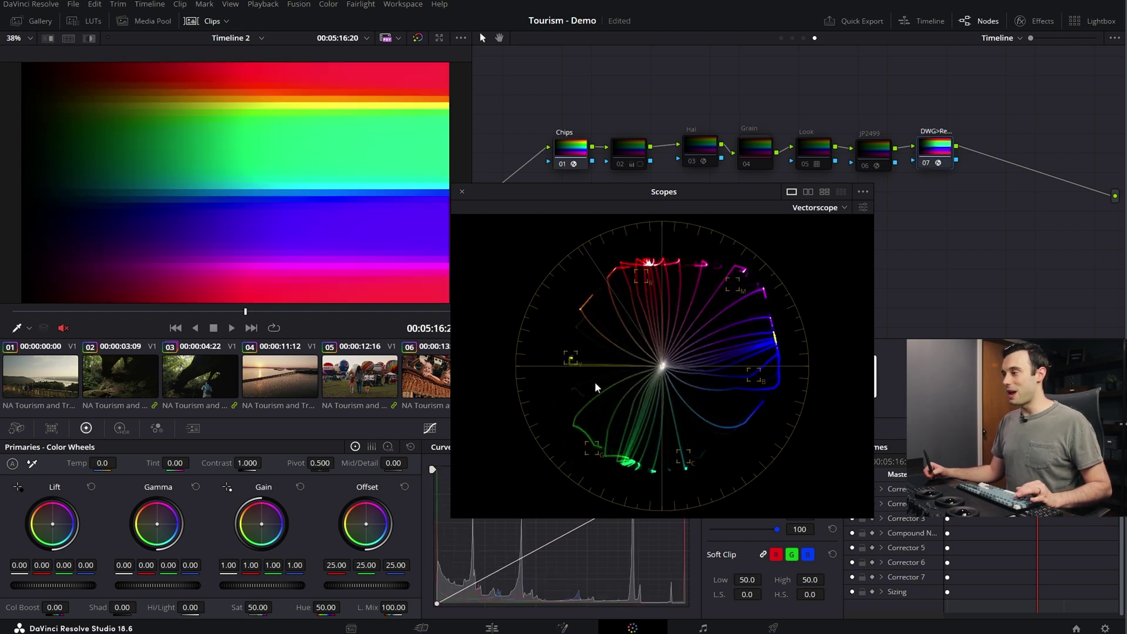
{"action": "key", "text": "shift+d"}
{"action": "key", "text": "shift+d"}
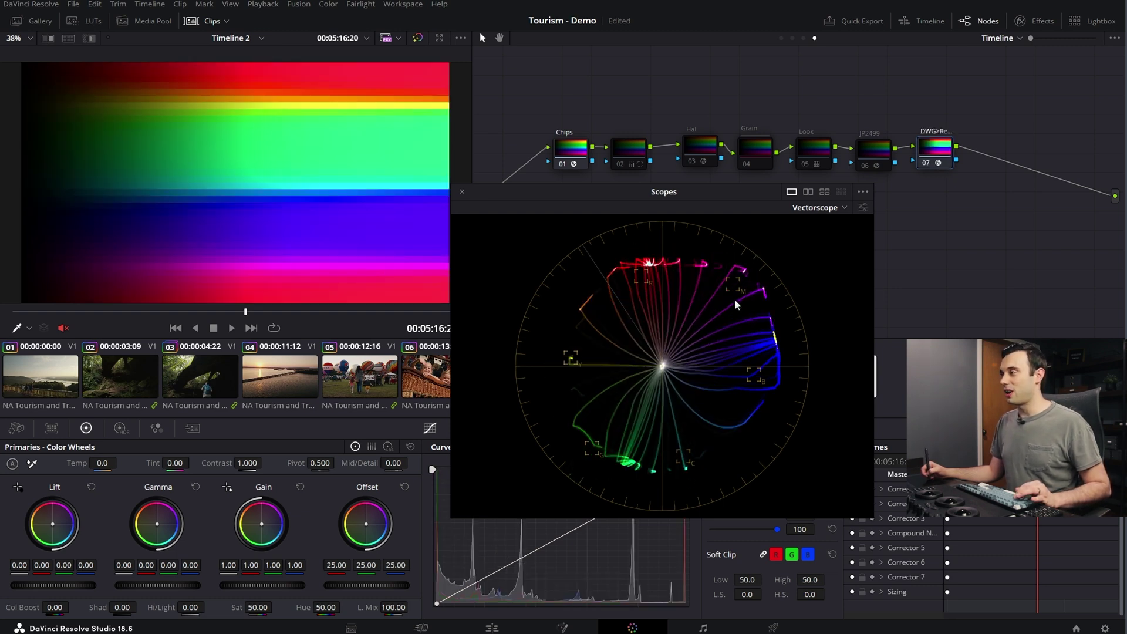
{"action": "key", "text": "shift+d"}
- Enable the JP2499 node so its rendering of the colour chips shows on the vectorscope
{"action": "left_click", "coordinate": [870, 154]}
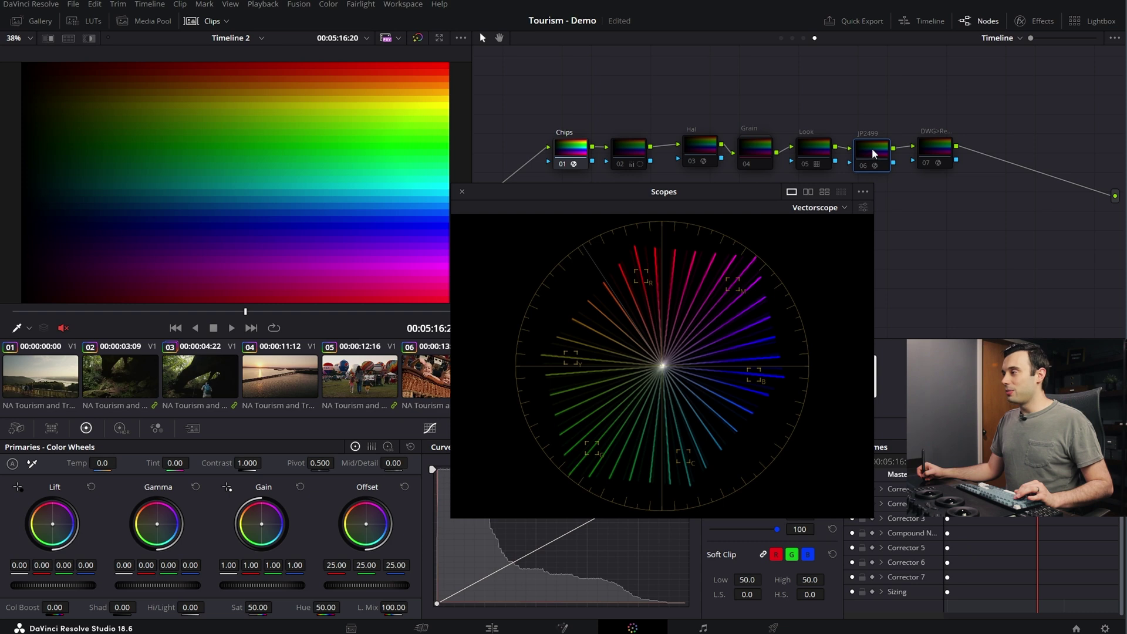
{"action": "left_click_drag", "start_coordinate": [872, 154], "coordinate": [873, 153]}
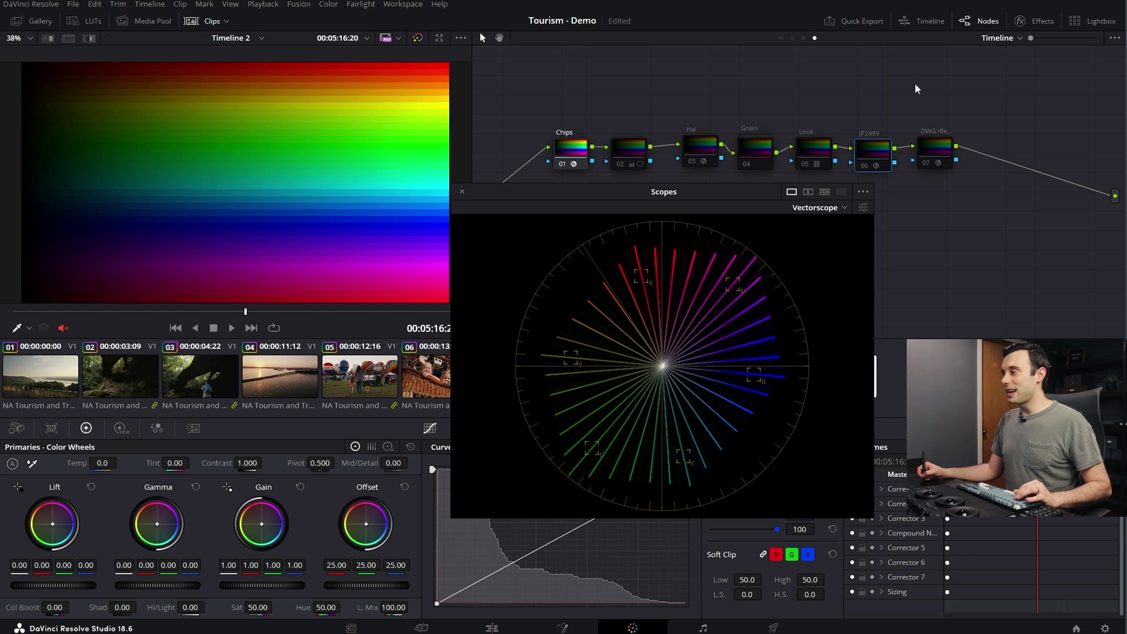
{"action": "left_click_drag", "start_coordinate": [663, 196], "coordinate": [664, 195]}
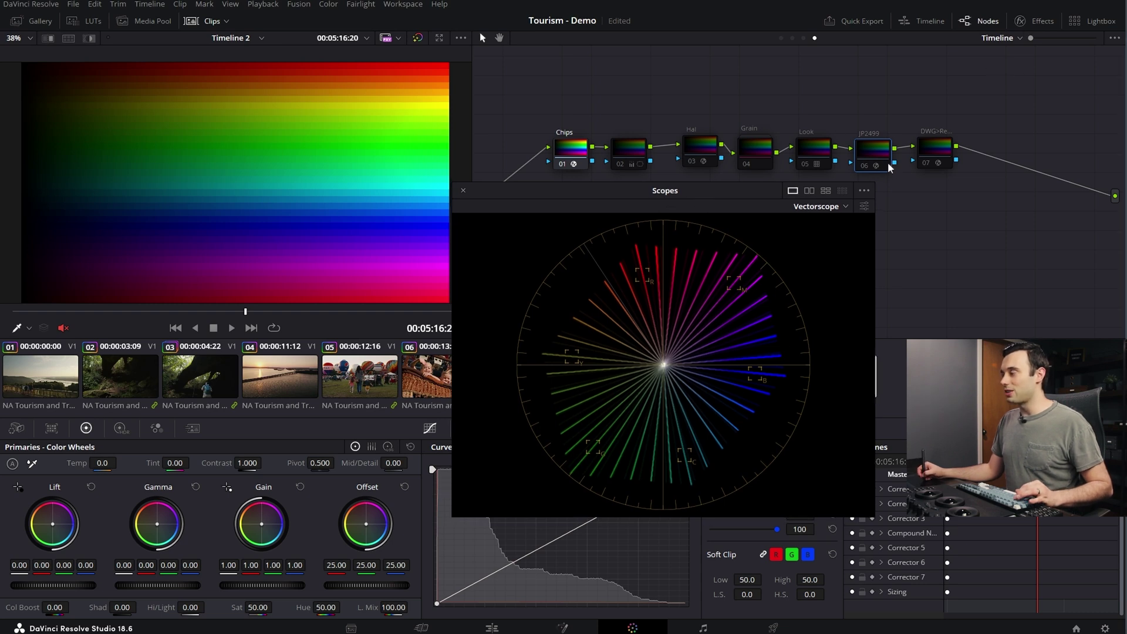
{"action": "key", "text": "ctrl+d"}
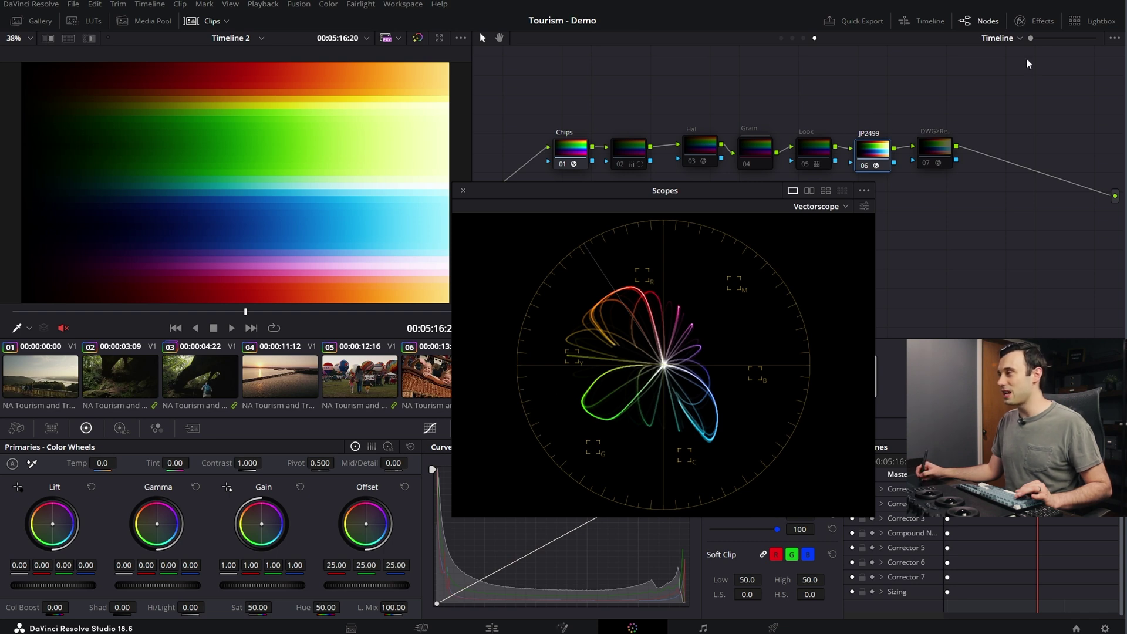
- Enable node 02's window to isolate the red-to-yellow band, and place the scopes below the node chain
{"action": "left_click", "coordinate": [629, 152]}
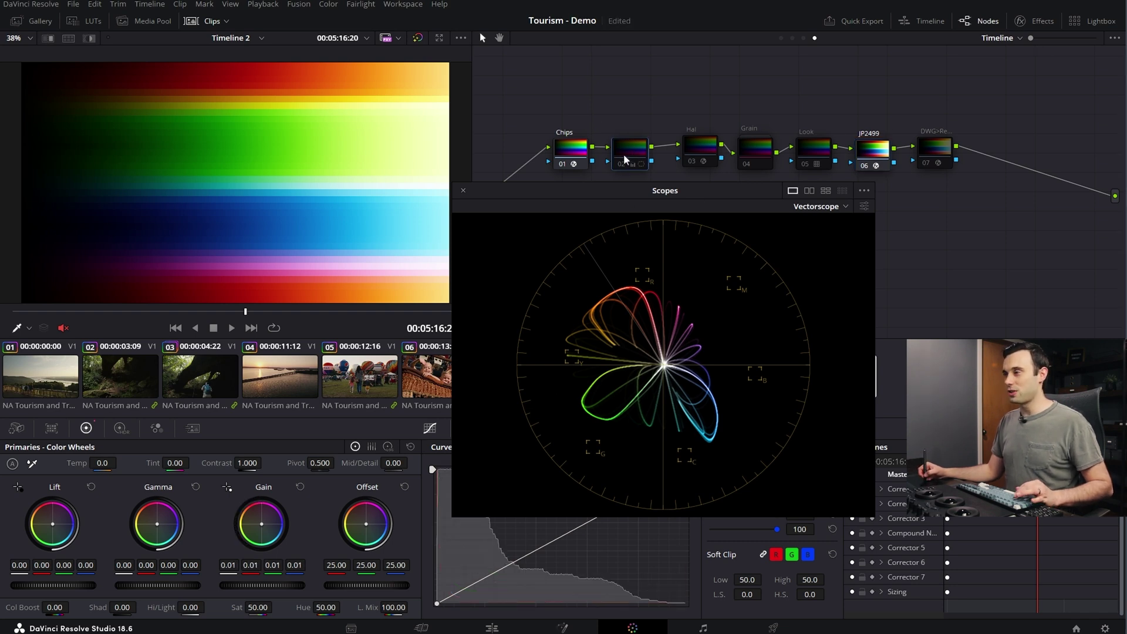
{"action": "left_click_drag", "start_coordinate": [649, 193], "coordinate": [678, 123]}
{"action": "left_click", "coordinate": [555, 430]}
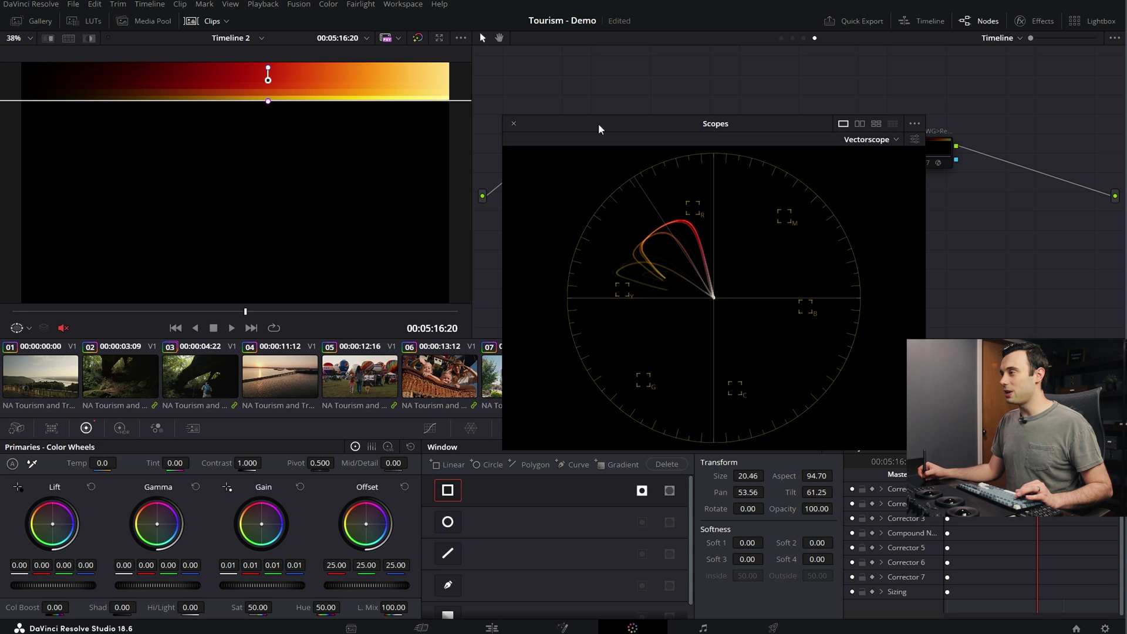
{"action": "left_click_drag", "start_coordinate": [740, 124], "coordinate": [730, 228]}
- Alternate between the JP2499 and DWG-to-Rec.709 nodes to compare the red-to-yellow band, leaving only JP2499 enabled
{"action": "left_click", "coordinate": [871, 157]}
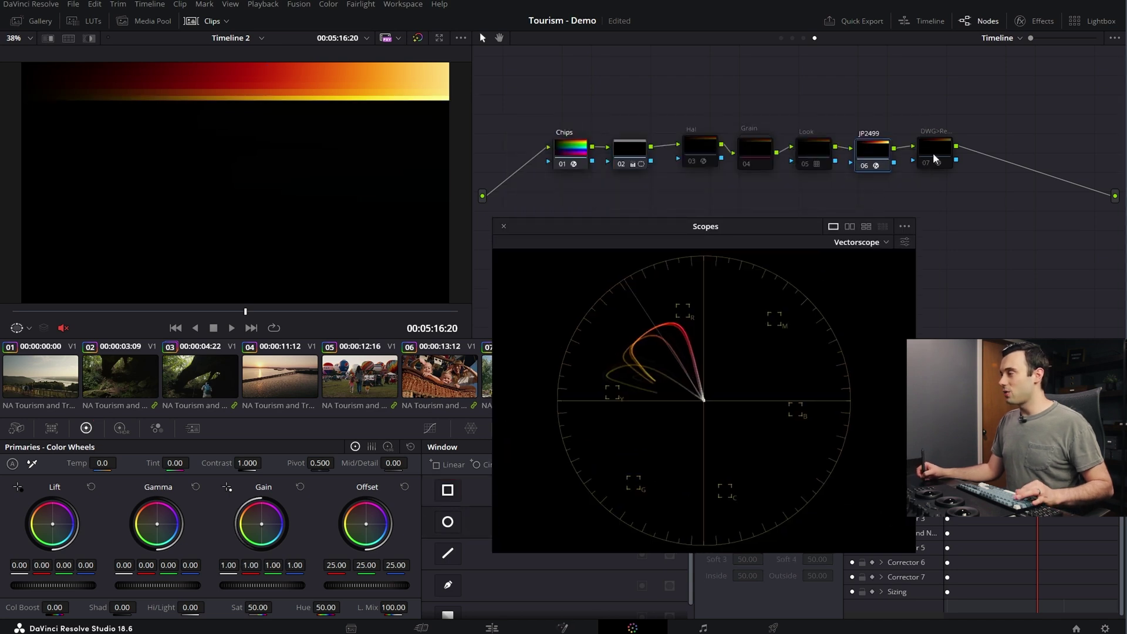
{"action": "key", "text": "ctrl+d"}
{"action": "left_click", "coordinate": [934, 157]}
{"action": "key", "text": "ctrl+d"}
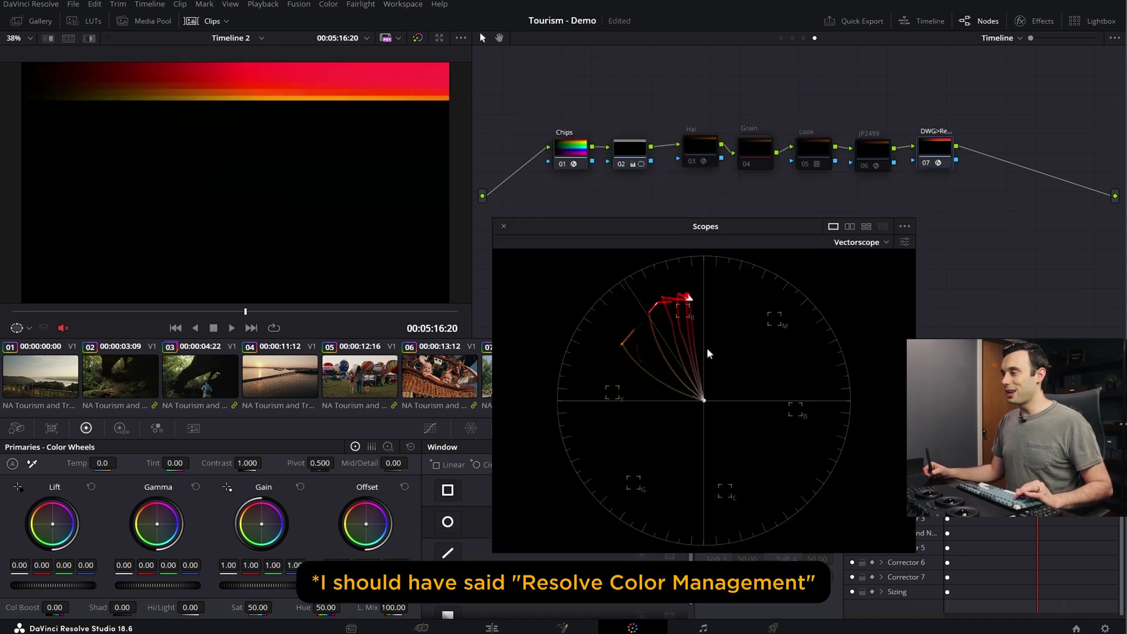
{"action": "left_click", "coordinate": [872, 154]}
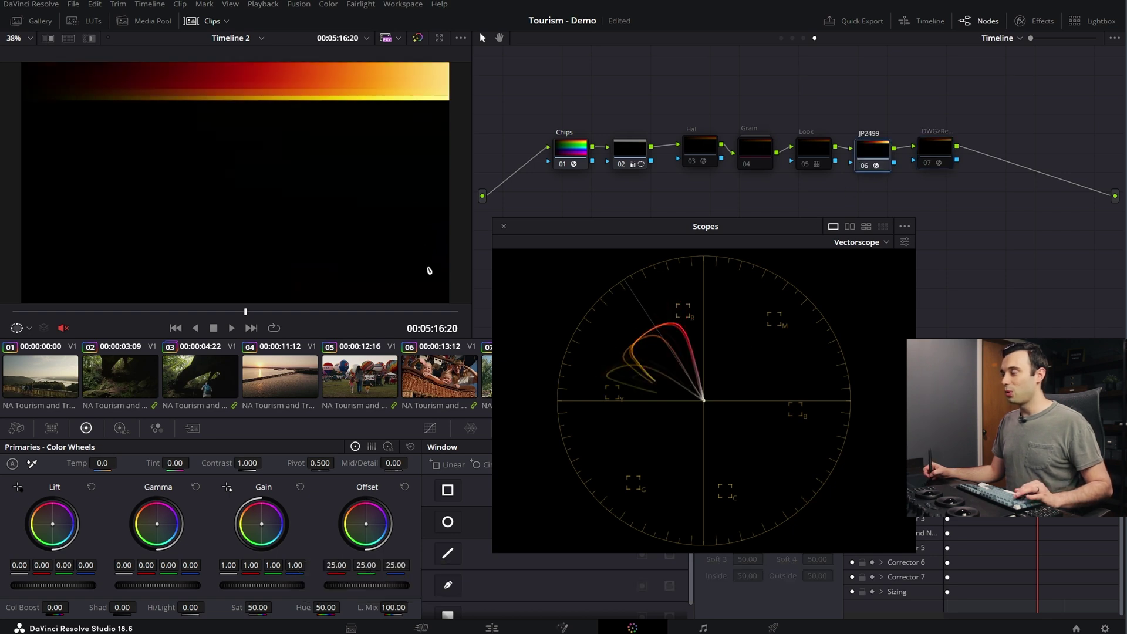
{"action": "left_click", "coordinate": [629, 164]}
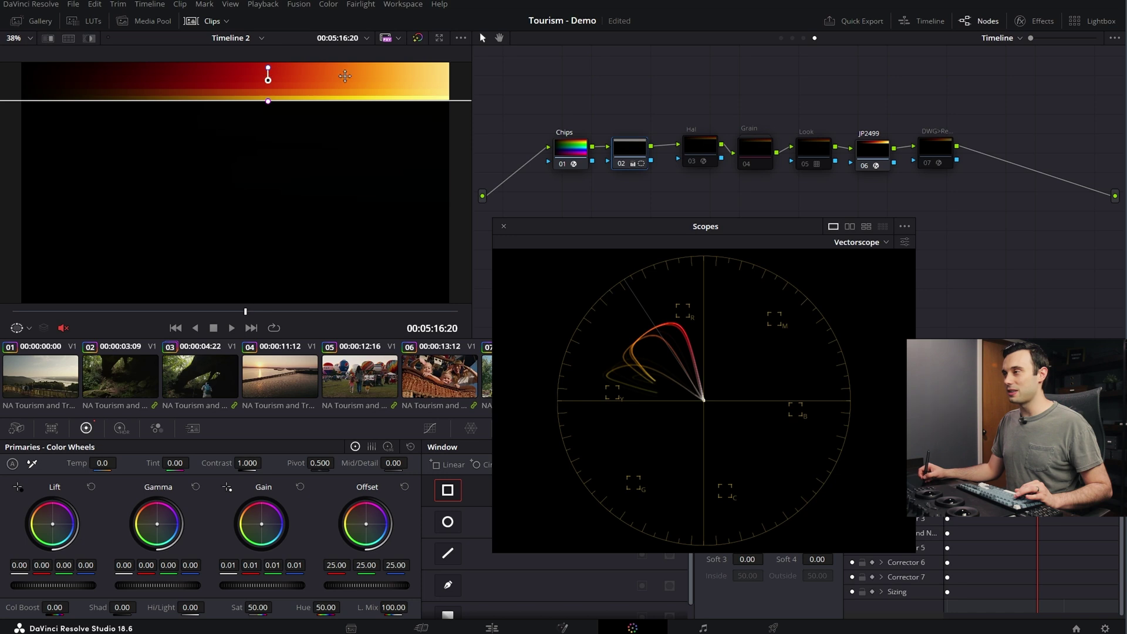
{"action": "left_click", "coordinate": [939, 151]}
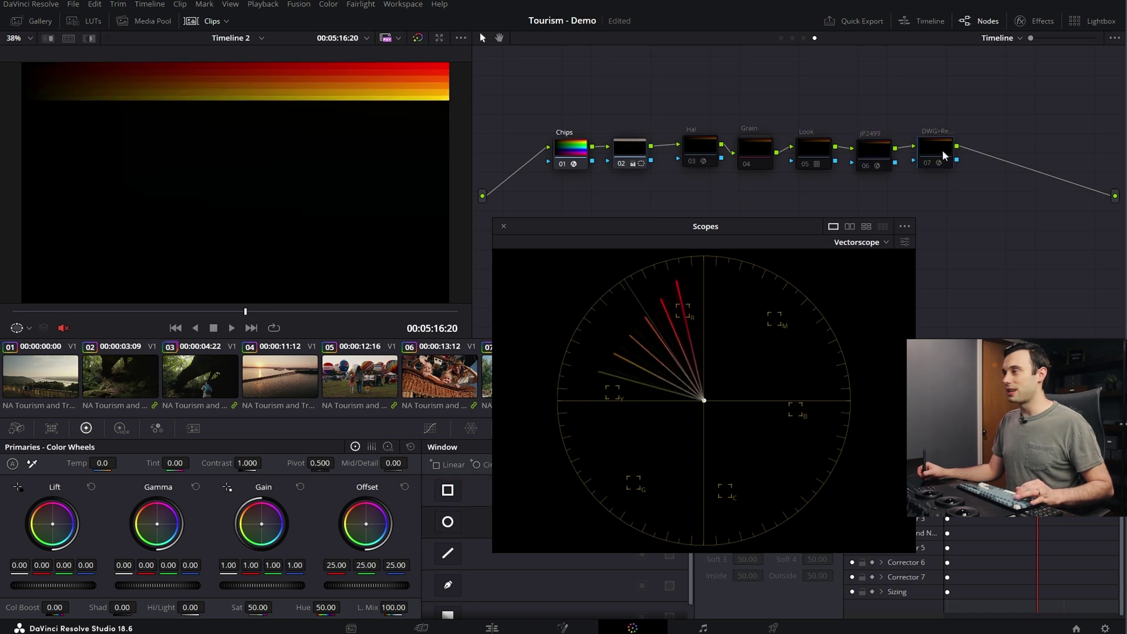
{"action": "key", "text": "ctrl+d"}
{"action": "key", "text": "ctrl+d"}
{"action": "left_click", "coordinate": [858, 165]}
{"action": "key", "text": "ctrl+d"}
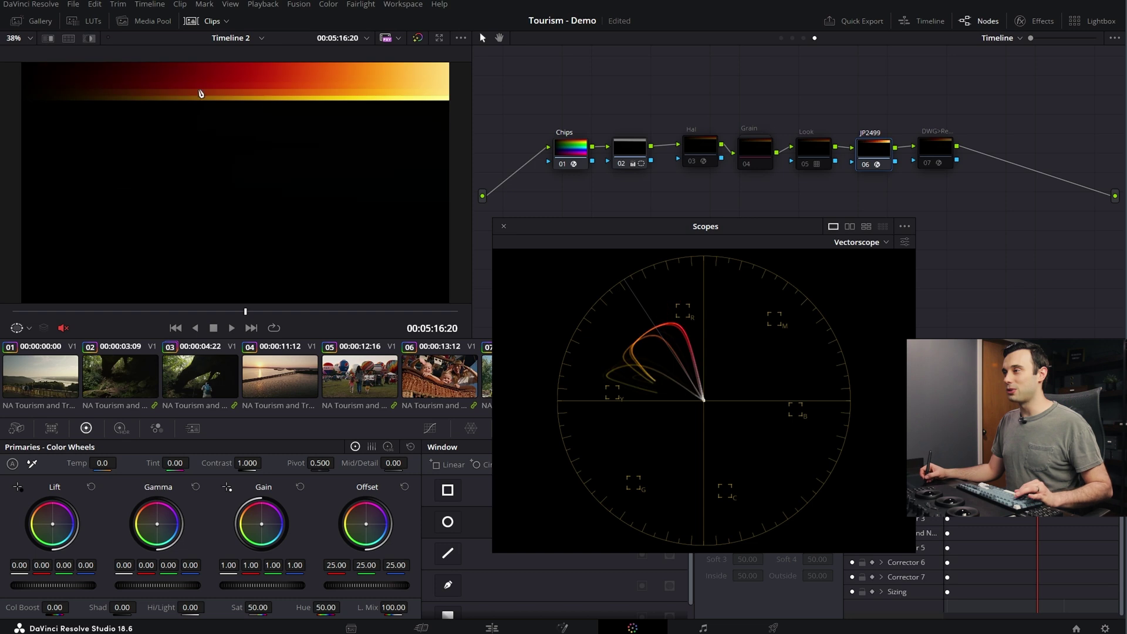
- Slide node 02's window over the green band and on to the blue band to examine their vectorscope traces
{"action": "left_click", "coordinate": [640, 156]}
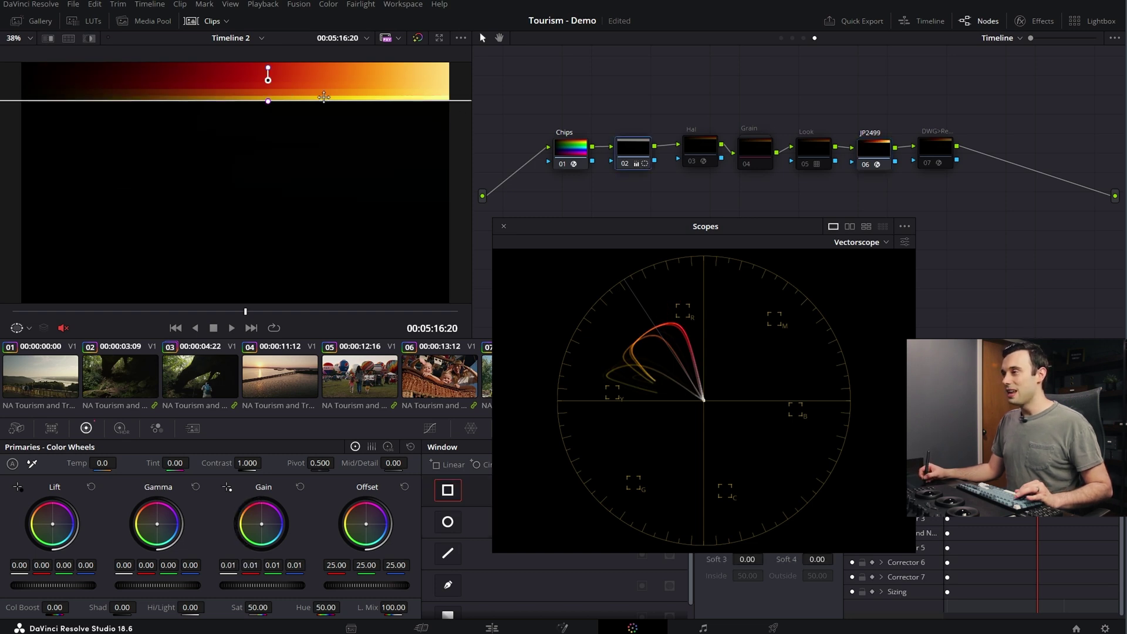
{"action": "left_click_drag", "start_coordinate": [358, 92], "coordinate": [364, 133]}
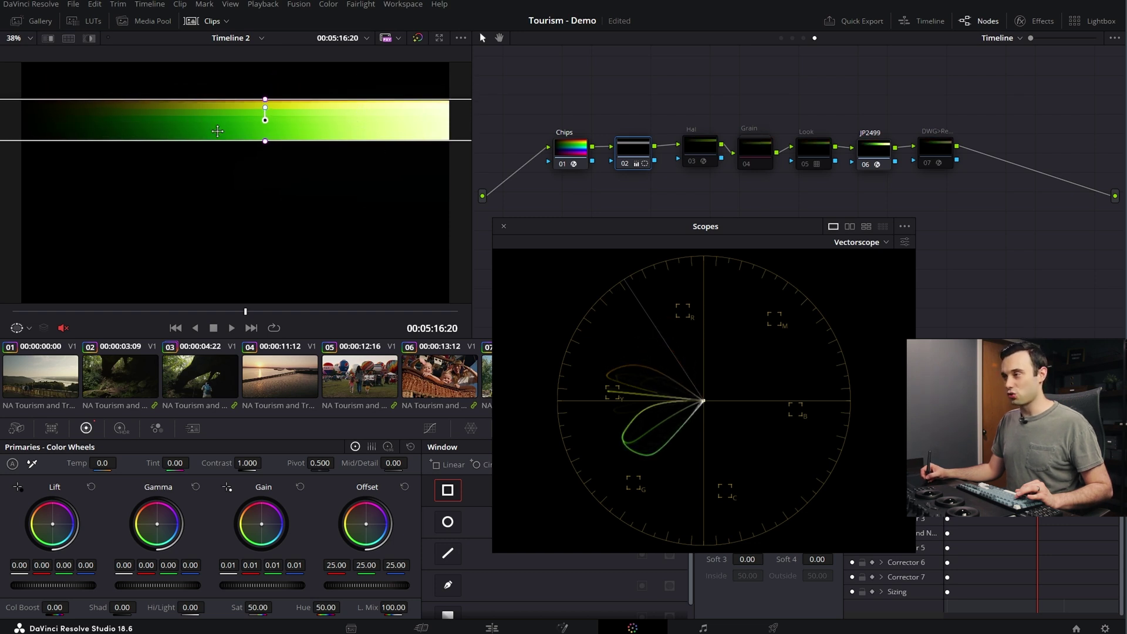
{"action": "mouse_move", "coordinate": [362, 121]}
{"action": "left_mouse_down"}
{"action": "mouse_move", "coordinate": [360, 100]}
{"action": "mouse_move", "coordinate": [365, 118]}
{"action": "mouse_move", "coordinate": [327, 118]}
{"action": "mouse_move", "coordinate": [323, 224]}
{"action": "left_mouse_up"}
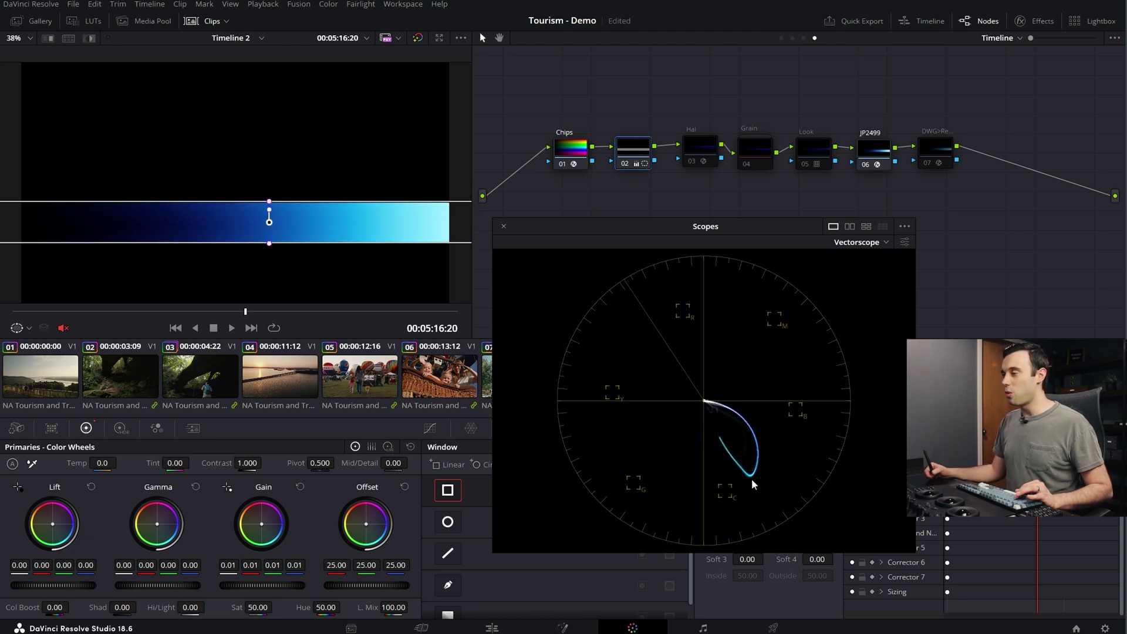
- Compare the isolated blue band through the DWG-to-Rec.709 node and the JP2499 node
{"action": "left_click", "coordinate": [874, 154]}
{"action": "left_click", "coordinate": [935, 152]}
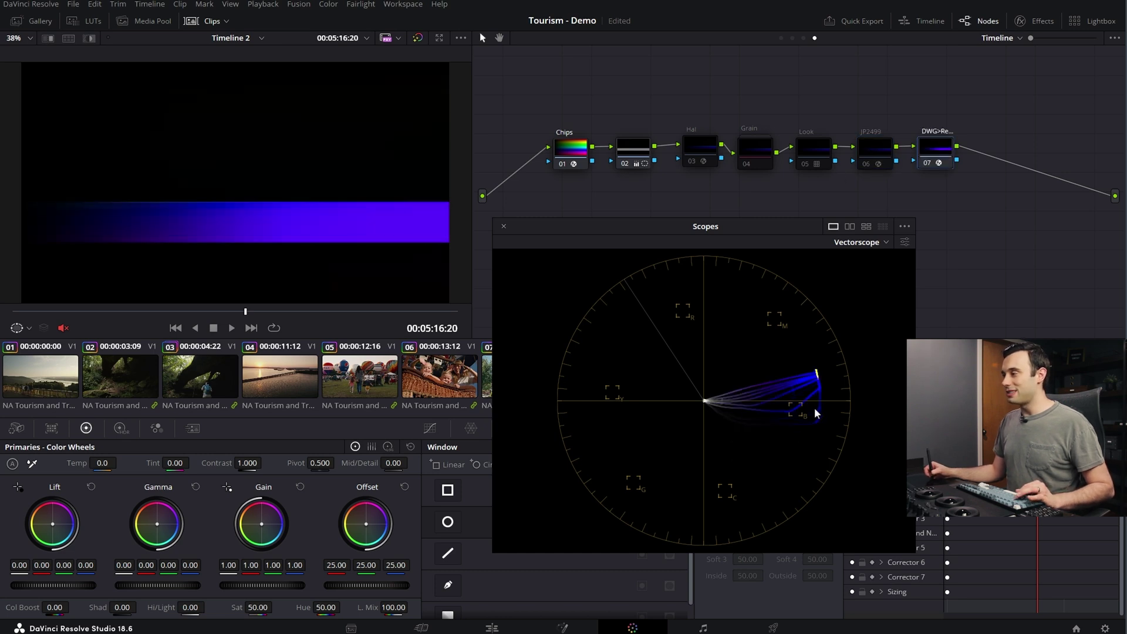
{"action": "left_click", "coordinate": [874, 155]}
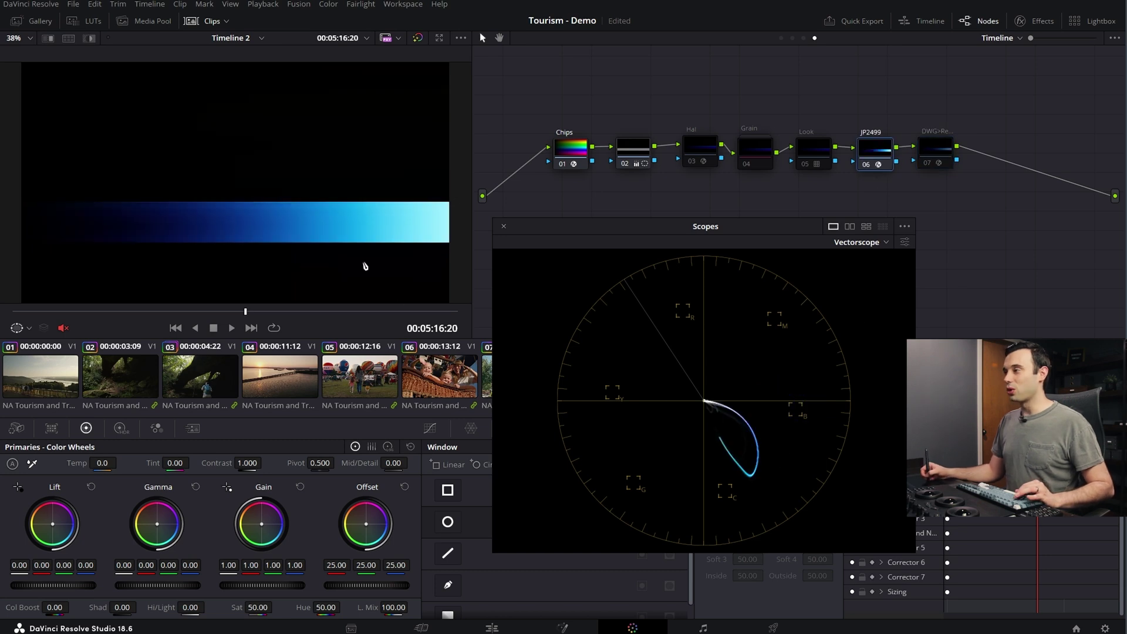
- Move node 02's window over the magenta band and compare it through the DWG-to-Rec.709 and JP2499 nodes
{"action": "left_click", "coordinate": [619, 150]}
{"action": "mouse_move", "coordinate": [339, 249]}
{"action": "left_mouse_down"}
{"action": "mouse_move", "coordinate": [322, 279]}
{"action": "mouse_move", "coordinate": [291, 299]}
{"action": "mouse_move", "coordinate": [280, 290]}
{"action": "mouse_move", "coordinate": [319, 279]}
{"action": "mouse_move", "coordinate": [316, 265]}
{"action": "left_mouse_up"}
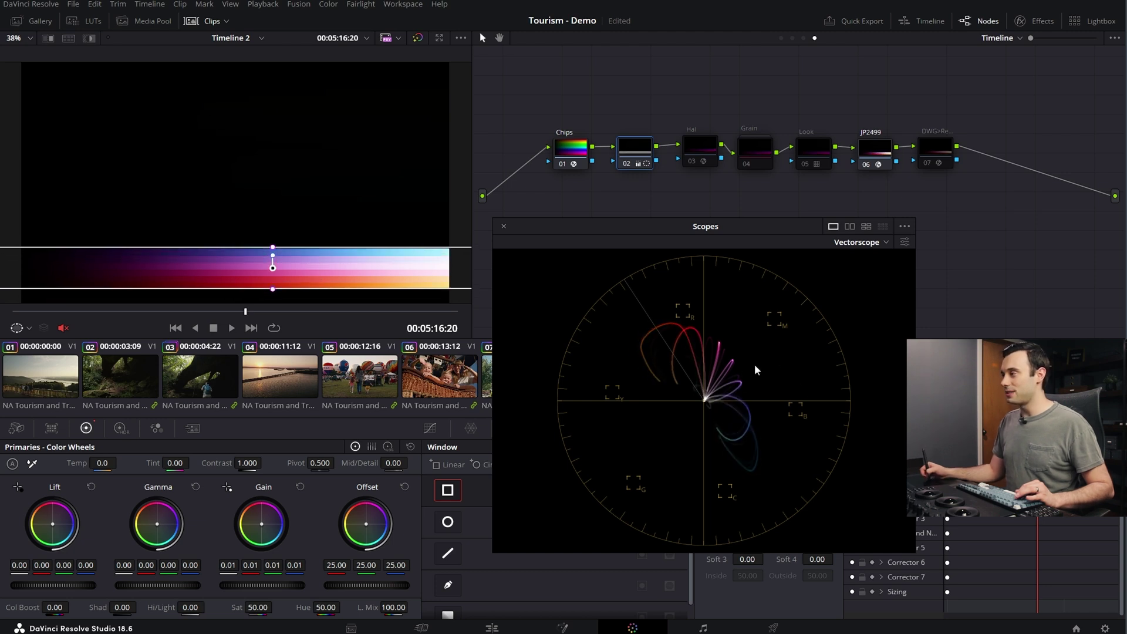
{"action": "left_click", "coordinate": [895, 164]}
{"action": "left_click", "coordinate": [935, 153]}
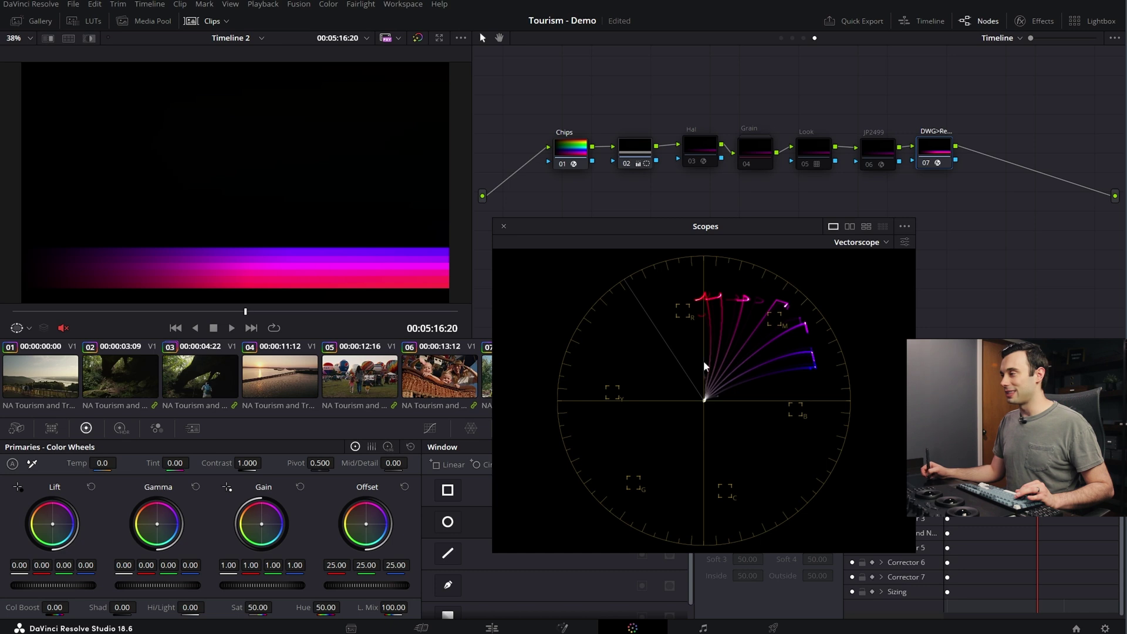
{"action": "key", "text": "ctrl+d"}
{"action": "left_click", "coordinate": [879, 152]}
{"action": "key", "text": "ctrl+d"}
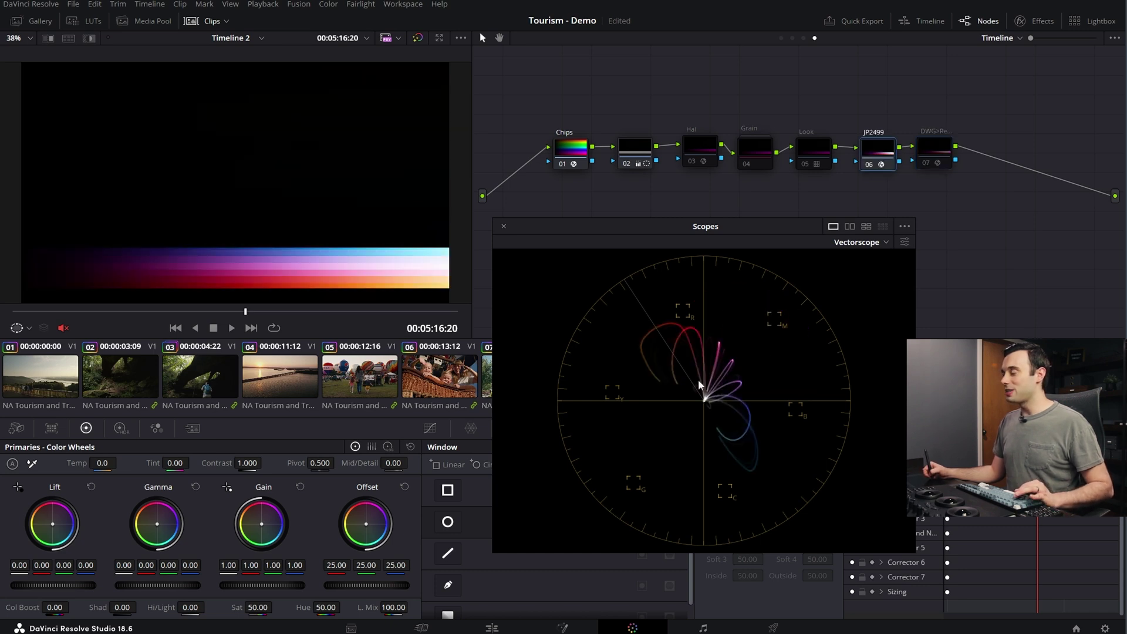
- Shift node 02's window down to the chart's lower edge and disable node 02 to restore the full chip chart
{"action": "left_click", "coordinate": [641, 155]}
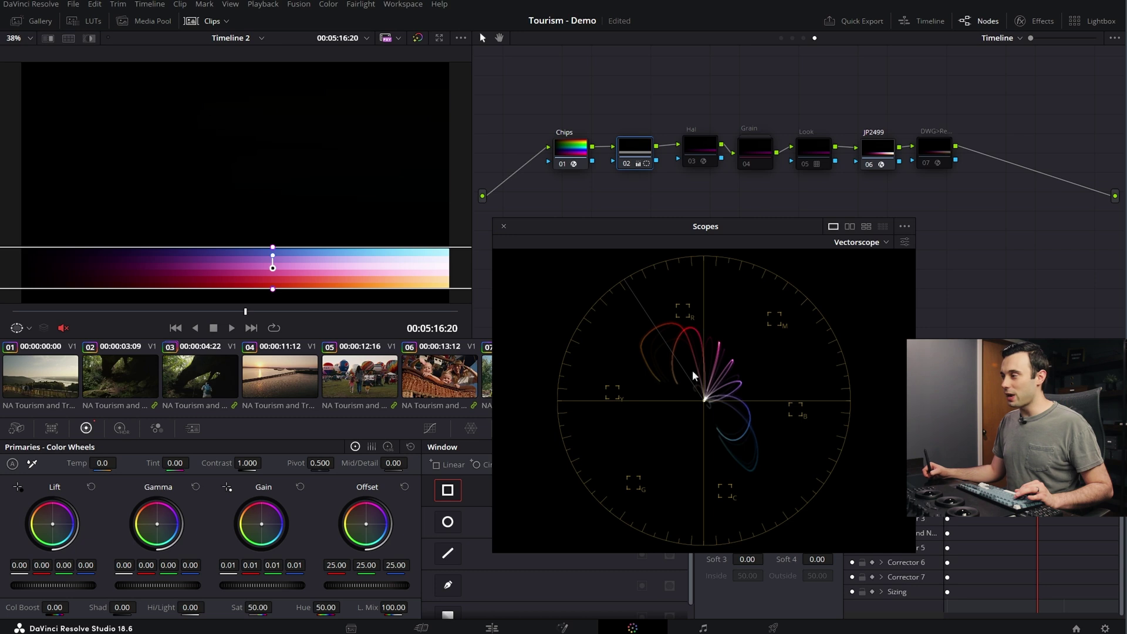
{"action": "left_click_drag", "start_coordinate": [353, 271], "coordinate": [353, 288]}
{"action": "left_click_drag", "start_coordinate": [638, 155], "coordinate": [641, 153]}
{"action": "key", "text": "ctrl+d"}
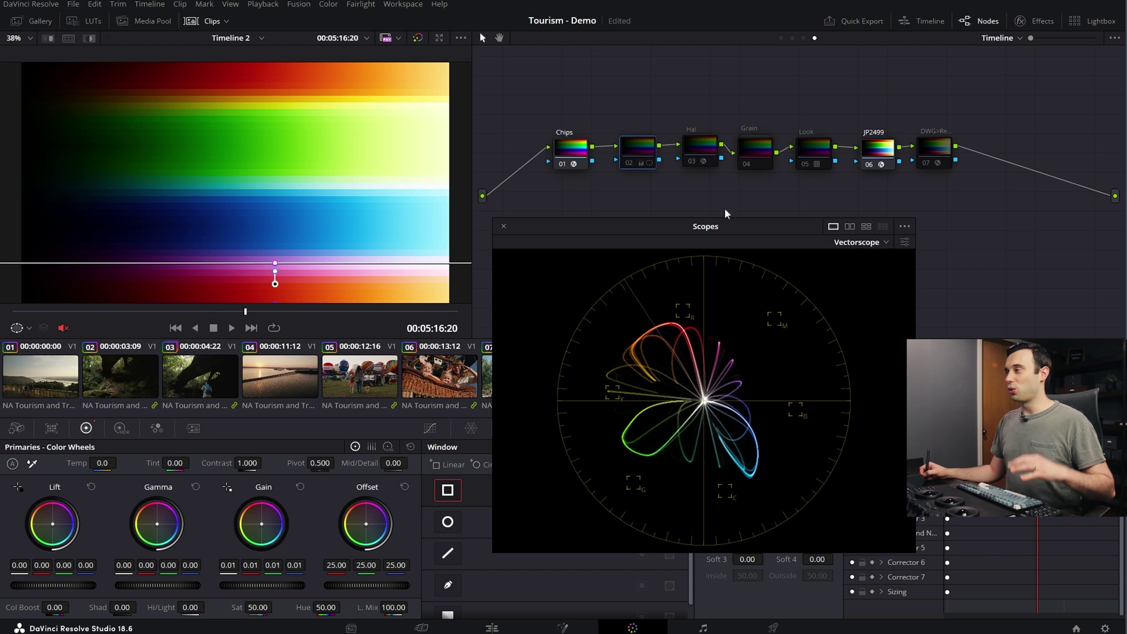
- Try lowering Highlight Rotate Hue R in the JP2499 node's DCTL and reset it to 0.000
{"action": "left_click", "coordinate": [877, 149]}
{"action": "left_click", "coordinate": [1040, 22]}
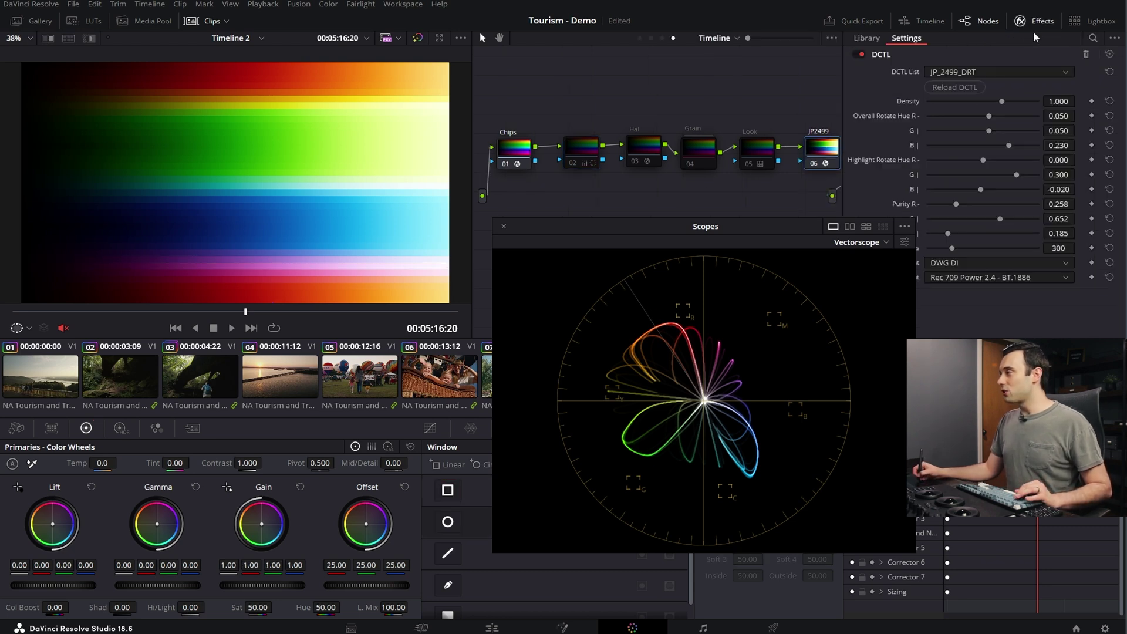
{"action": "left_click_drag", "start_coordinate": [723, 228], "coordinate": [632, 212]}
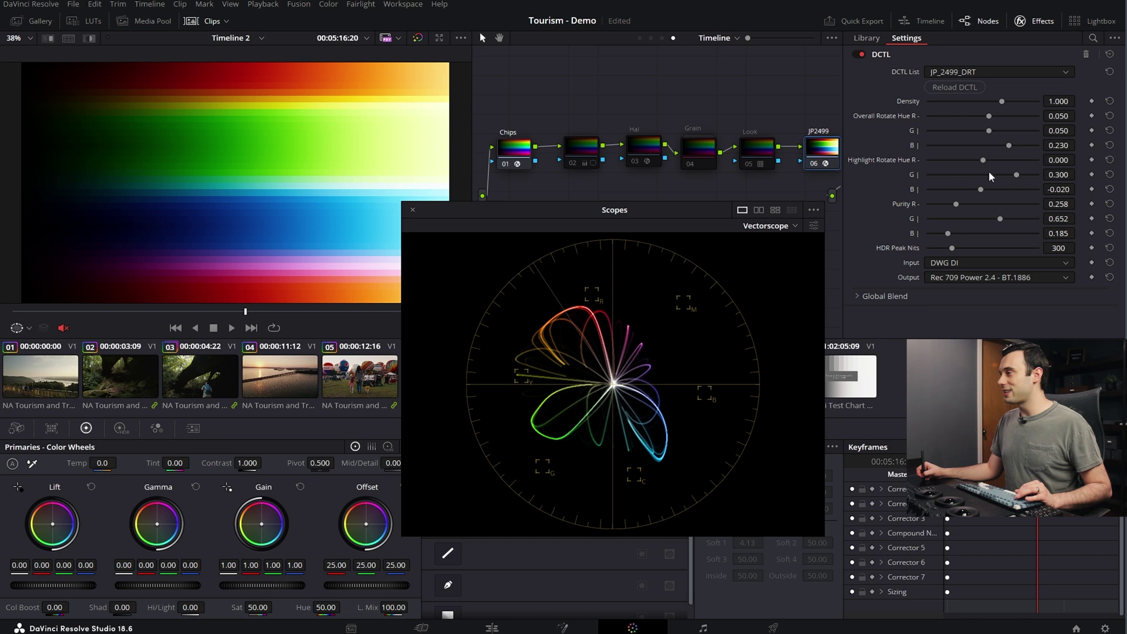
{"action": "left_click_drag", "start_coordinate": [988, 160], "coordinate": [964, 161]}
{"action": "left_click", "coordinate": [1109, 160]}
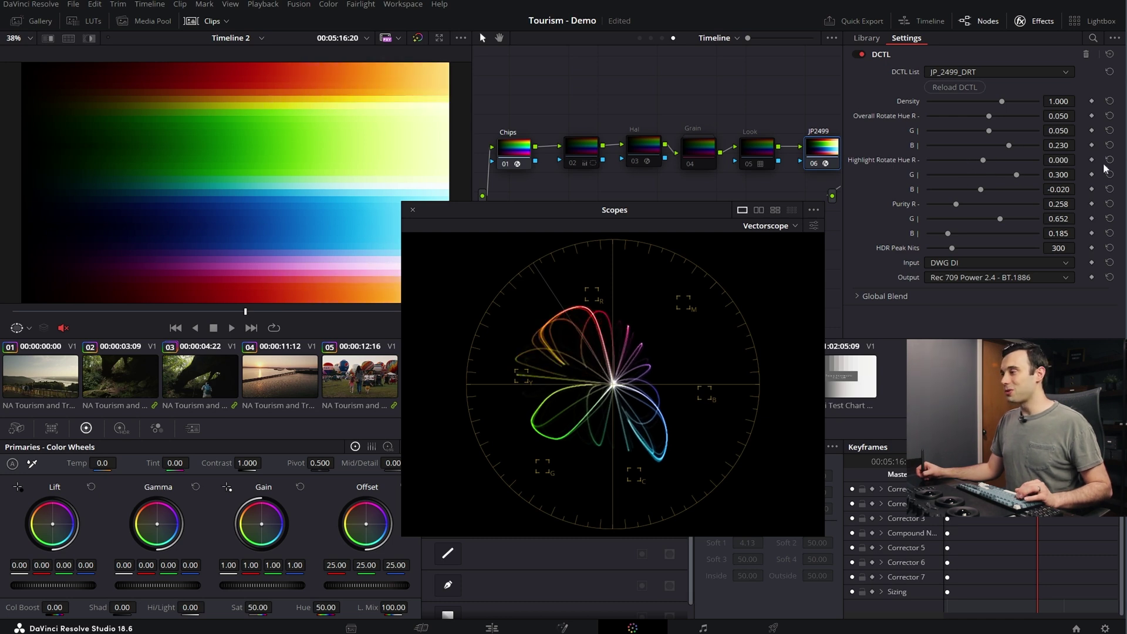
{"action": "left_click", "coordinate": [1022, 24]}
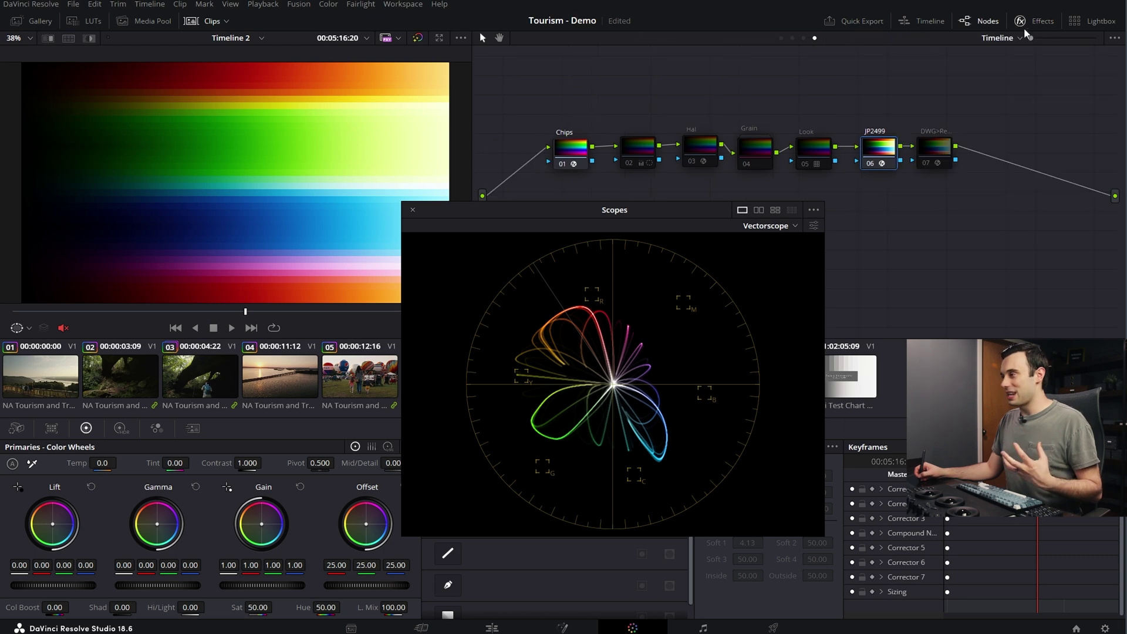
{"action": "left_click_drag", "start_coordinate": [642, 210], "coordinate": [712, 207]}
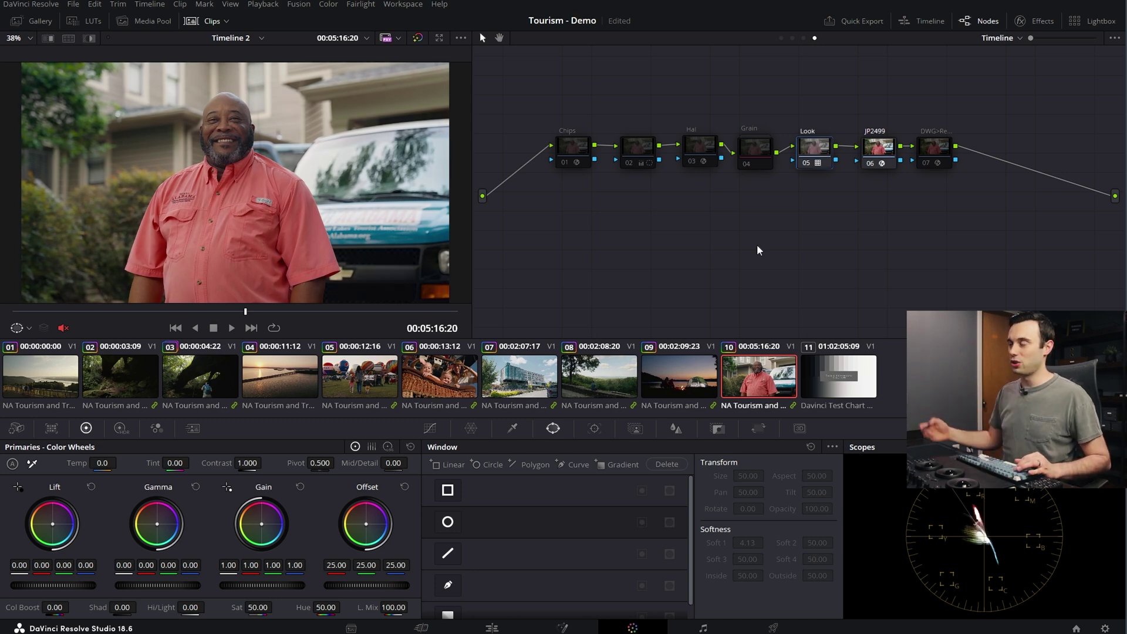
- Toggle the Look node off and on to compare the portrait clip with and without the look
{"action": "key", "text": "ctrl+d"}
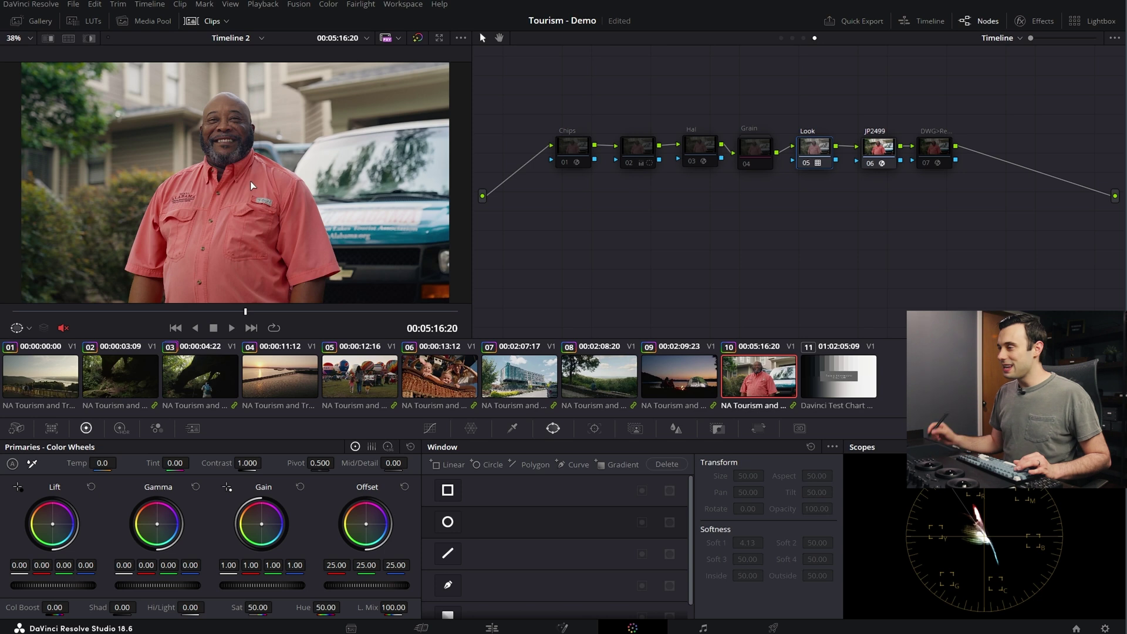
{"action": "key", "text": "ctrl+d"}
{"action": "key", "text": "ctrl+d"}
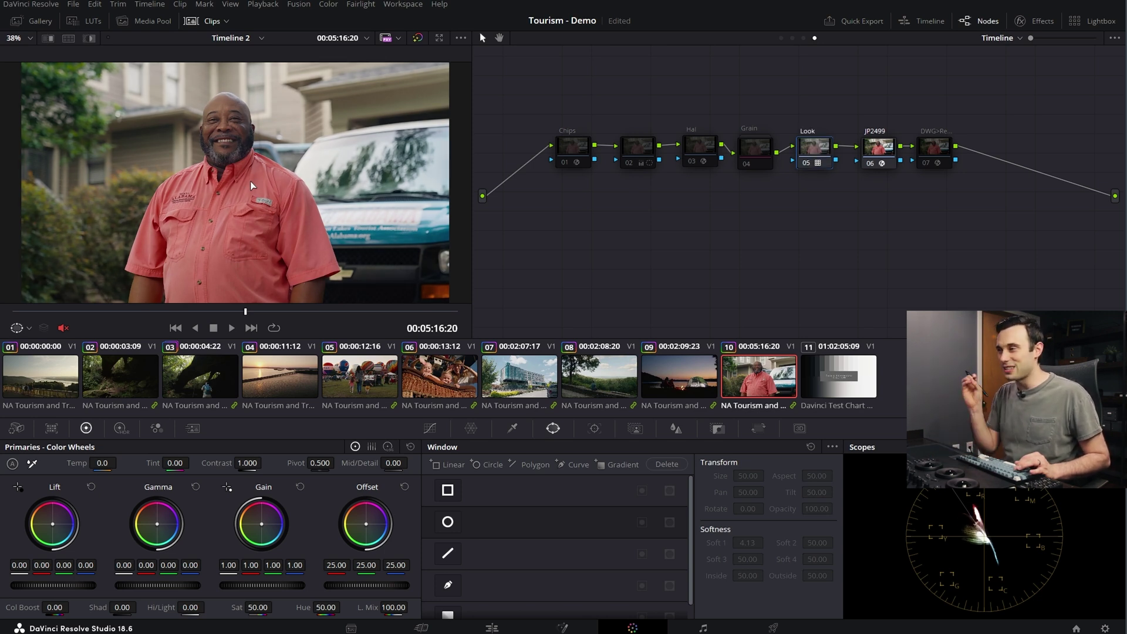
- Compare the coral shirt and teal van in portrait clip 10 with the Look node disabled and enabled
{"action": "key", "text": "ctrl+d"}
{"action": "key", "text": "ctrl+d"}
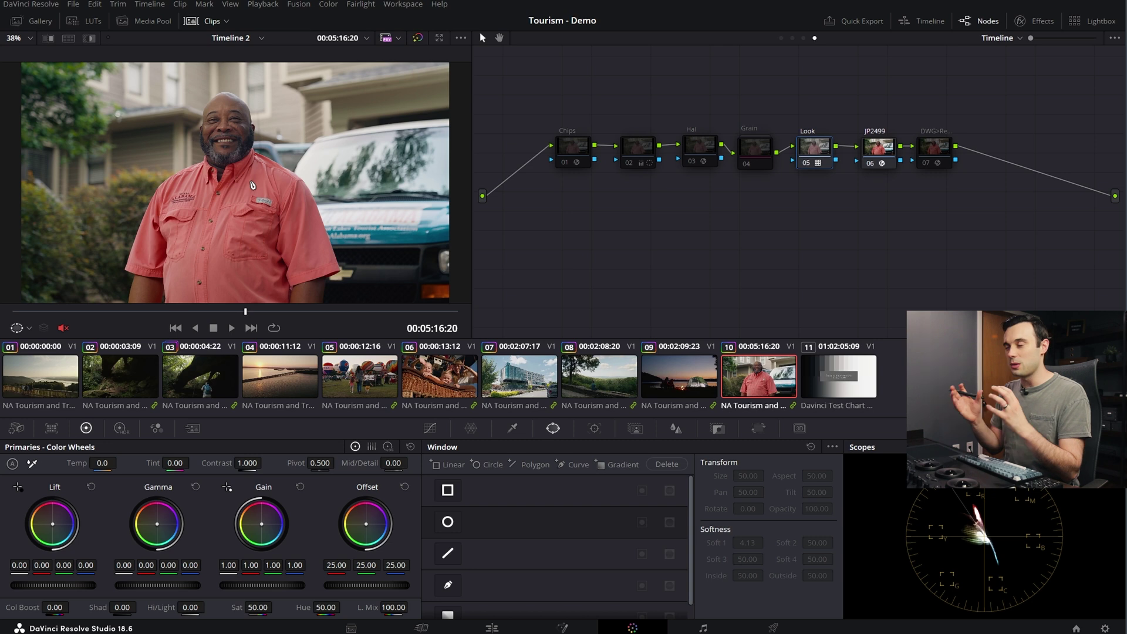
{"action": "key", "text": "ctrl+d"}
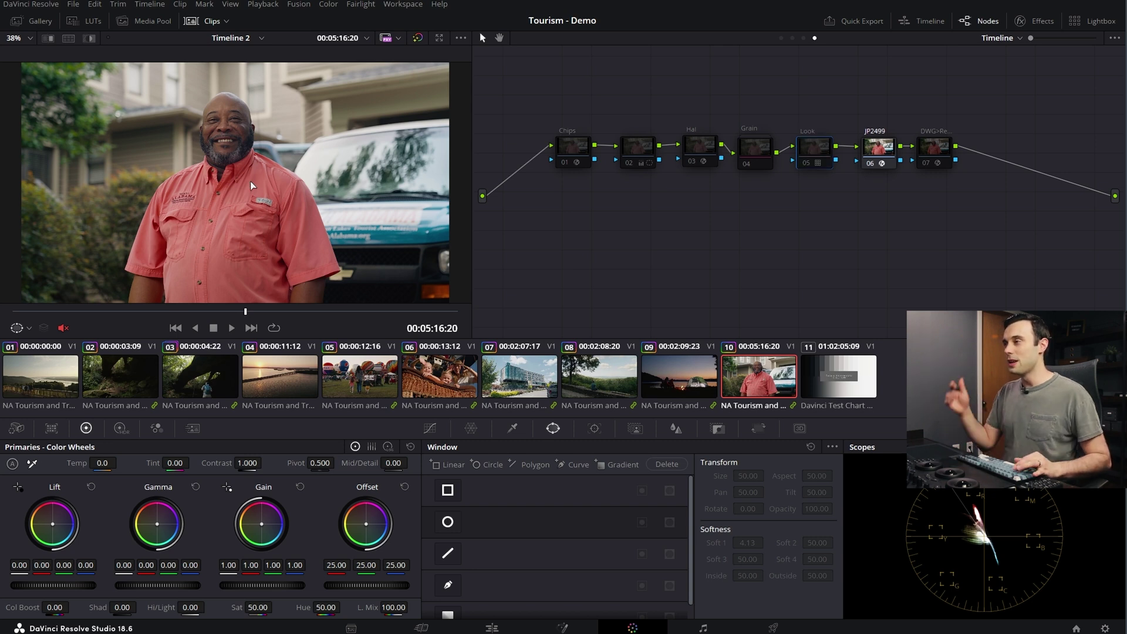
{"action": "key", "text": "ctrl+d"}
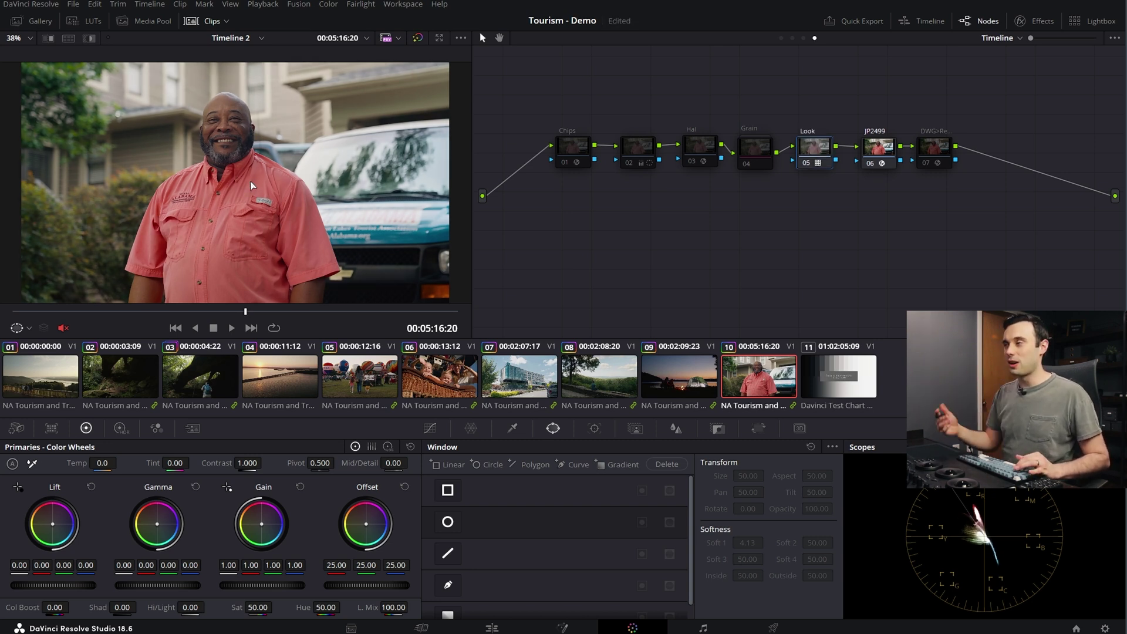
{"action": "key", "text": "ctrl+d"}
- Check the Look node's effect on balloon clip 05 and bring up dusk clip 09
{"action": "key", "text": "ctrl+d"}
{"action": "left_click", "coordinate": [381, 378]}
- Return to portrait clip 10 and repeatedly bypass and restore the Look node to compare the image and vectorscope
{"action": "key", "text": "ctrl+d"}
{"action": "key", "text": "ctrl+d"}
{"action": "left_click", "coordinate": [691, 378]}
{"action": "left_click", "coordinate": [749, 367]}
{"action": "key", "text": "ctrl+d"}
{"action": "key", "text": "ctrl+d"}
{"action": "key", "text": "ctrl+d"}
{"action": "key", "text": "ctrl+d"}
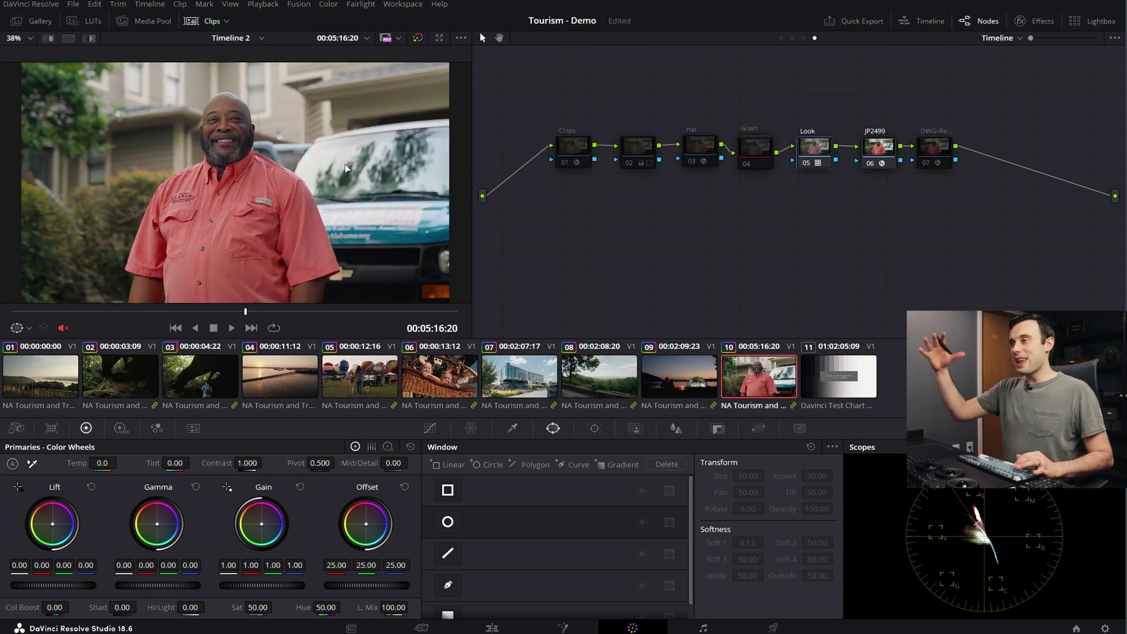
{"action": "key", "text": "ctrl+d"}
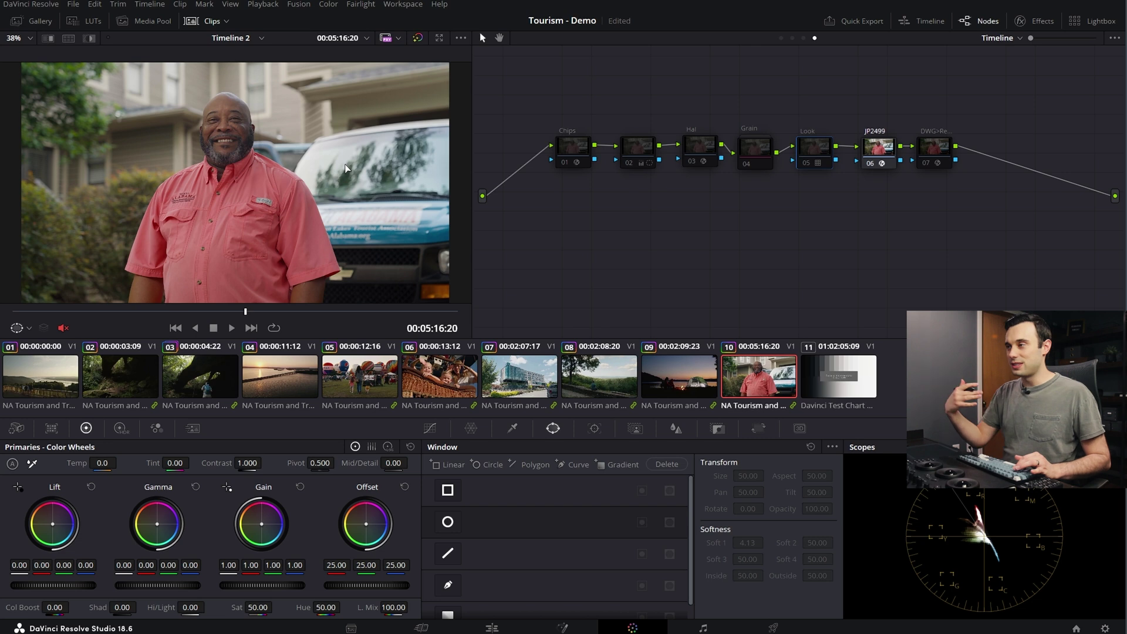
{"action": "key", "text": "ctrl+d"}
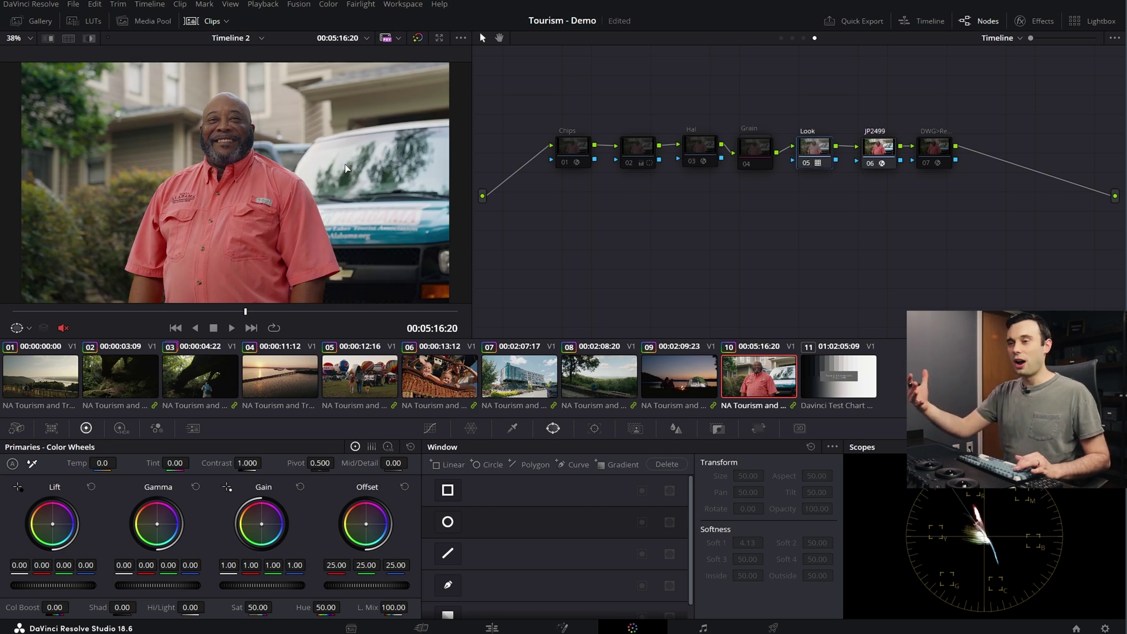
{"action": "key", "text": "ctrl+d"}
{"action": "key", "text": "ctrl+d"}
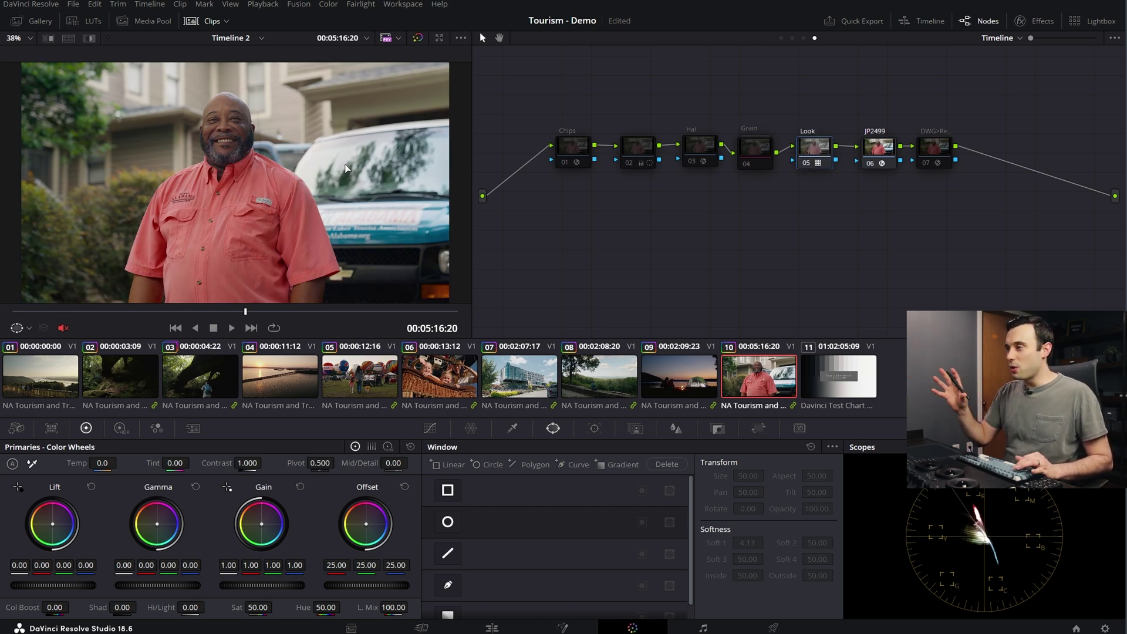
{"action": "key", "text": "ctrl+d"}
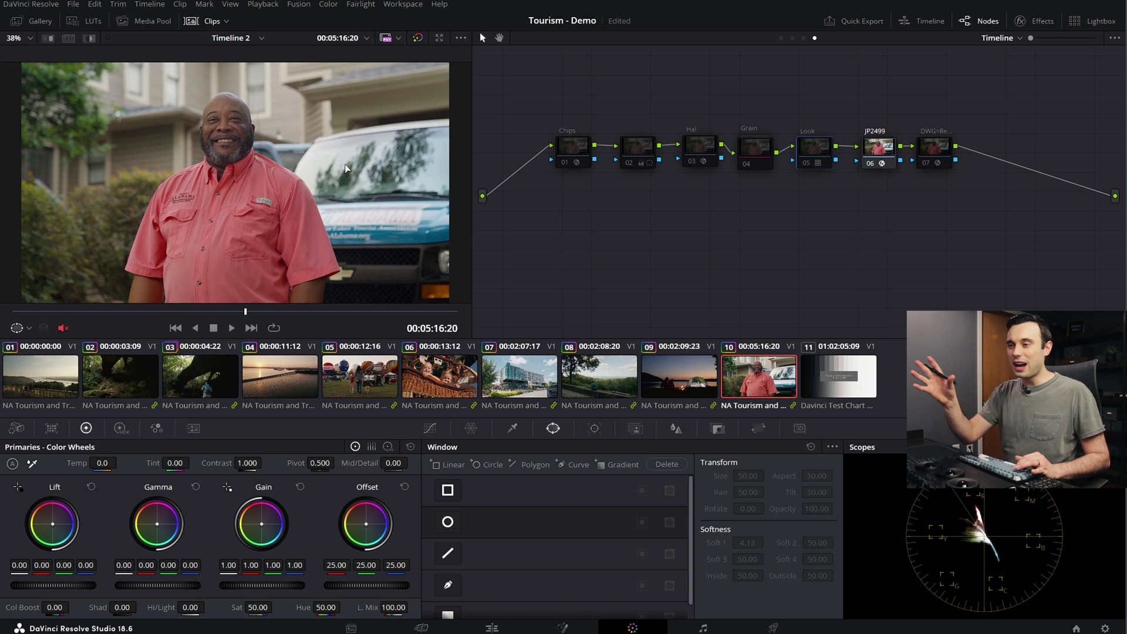
{"action": "key", "text": "ctrl+d"}
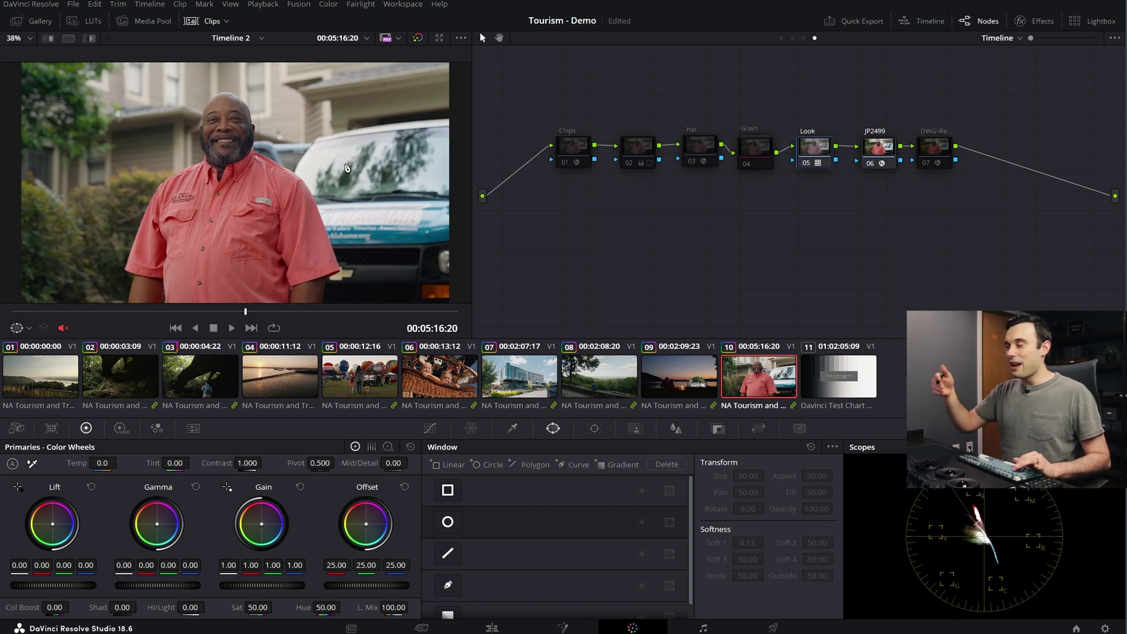
{"action": "key", "text": "ctrl+d"}
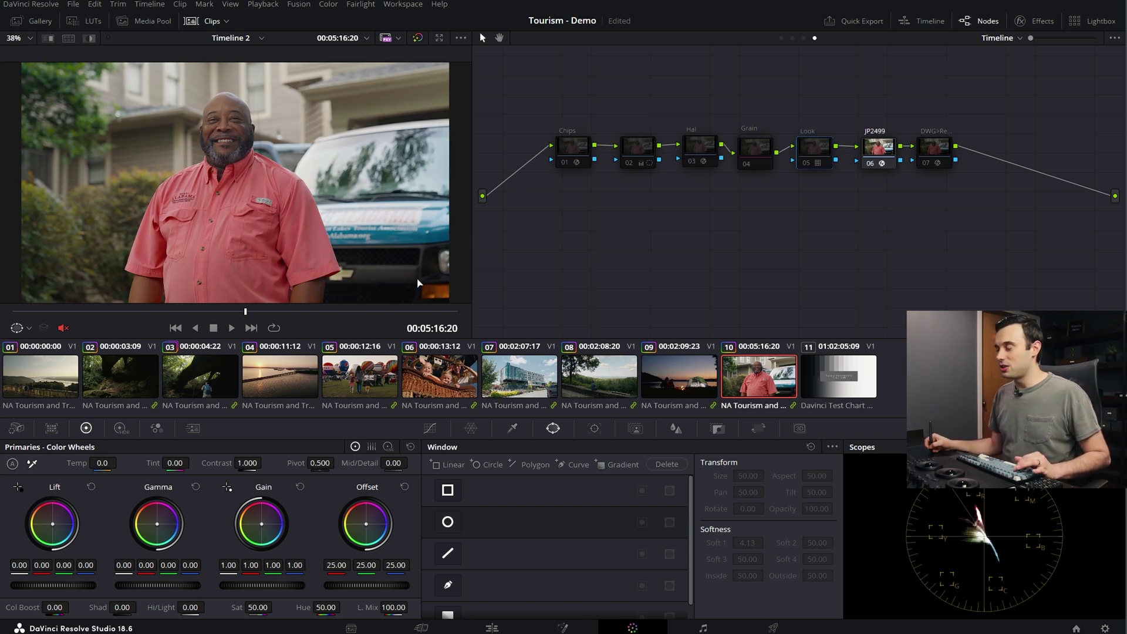
{"action": "key", "text": "ctrl+d"}
{"action": "key", "text": "ctrl+d"}
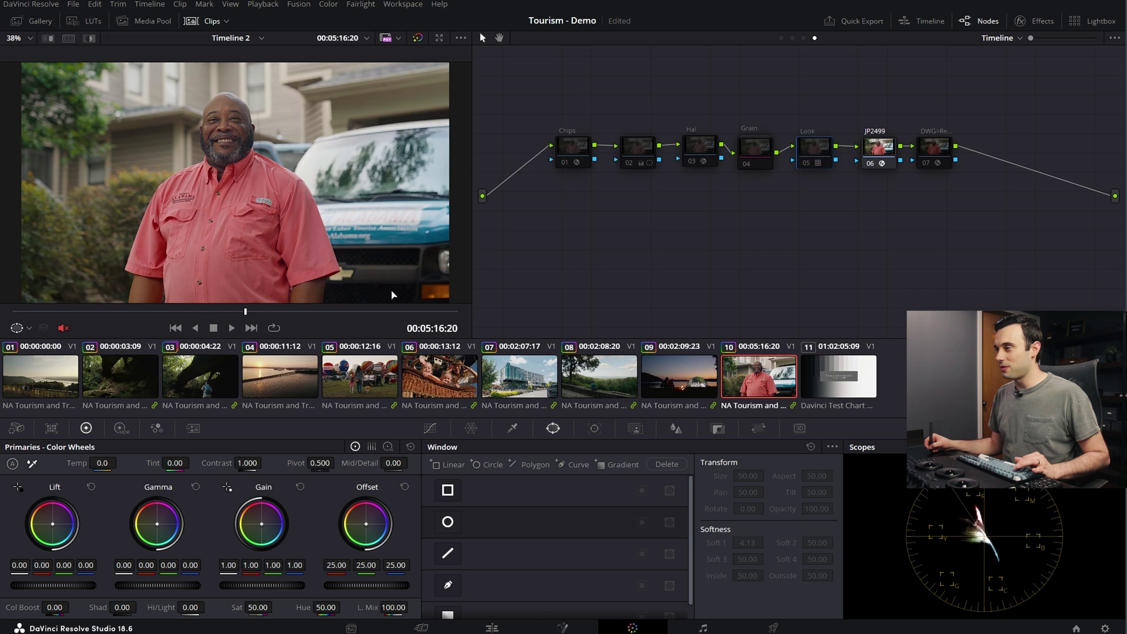
{"action": "key", "text": "ctrl+d"}
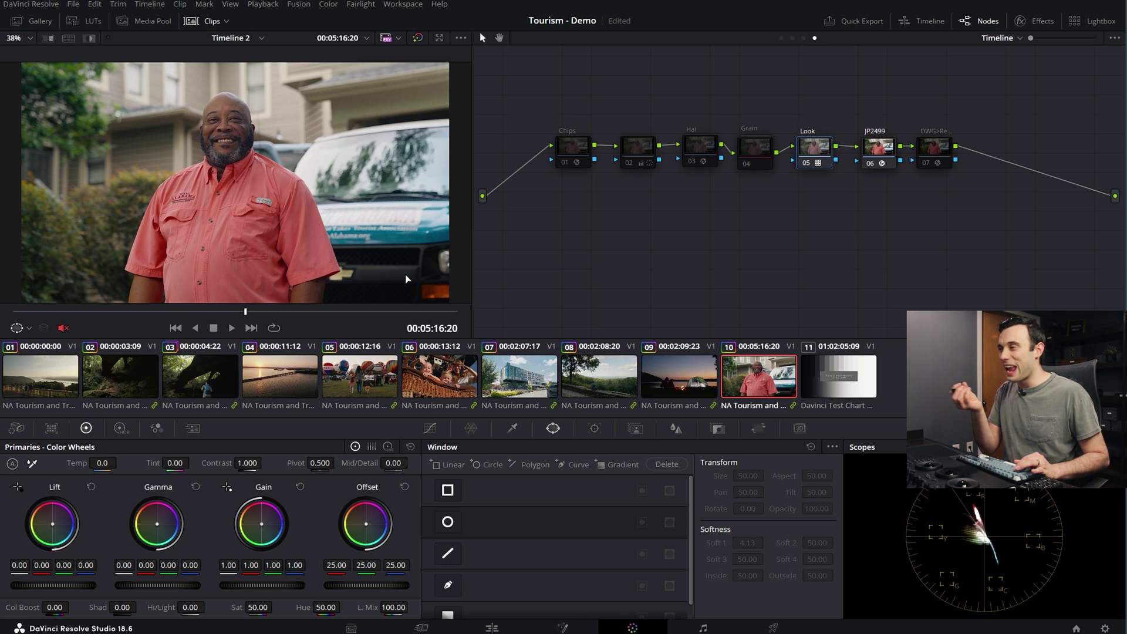
{"action": "key", "text": "ctrl+d"}
{"action": "key", "text": "ctrl+d"}
{"action": "key", "text": "ctrl+d"}
{"action": "key", "text": "ctrl+d"}
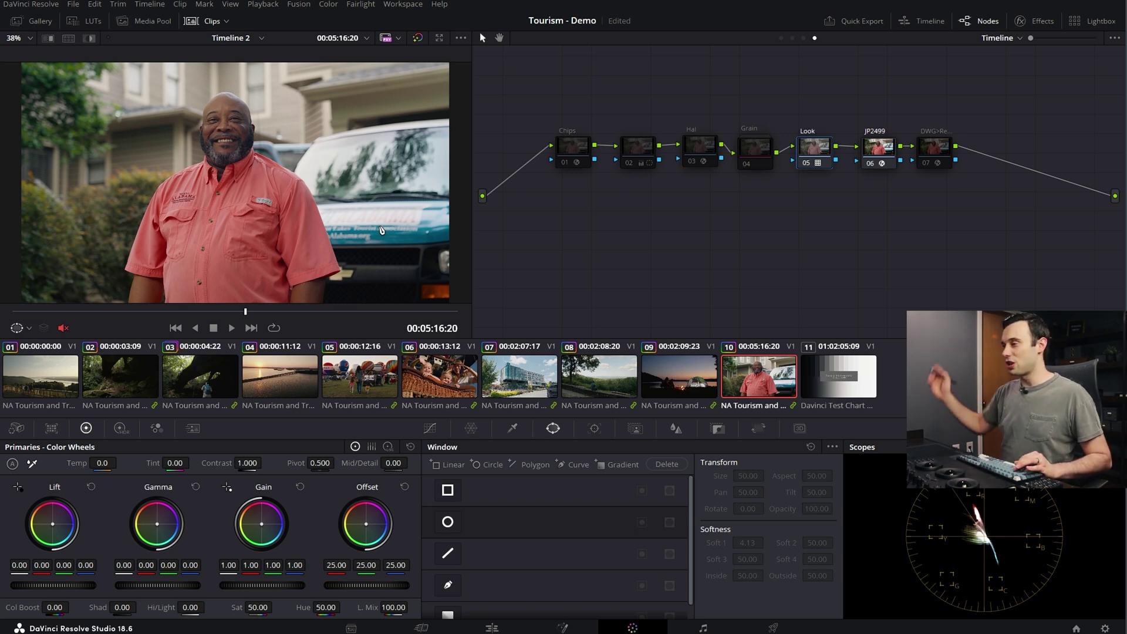
- Open balloon clip 05 and toggle the Look node to compare the balloon colours, leaving the look enabled
{"action": "left_click", "coordinate": [373, 386]}
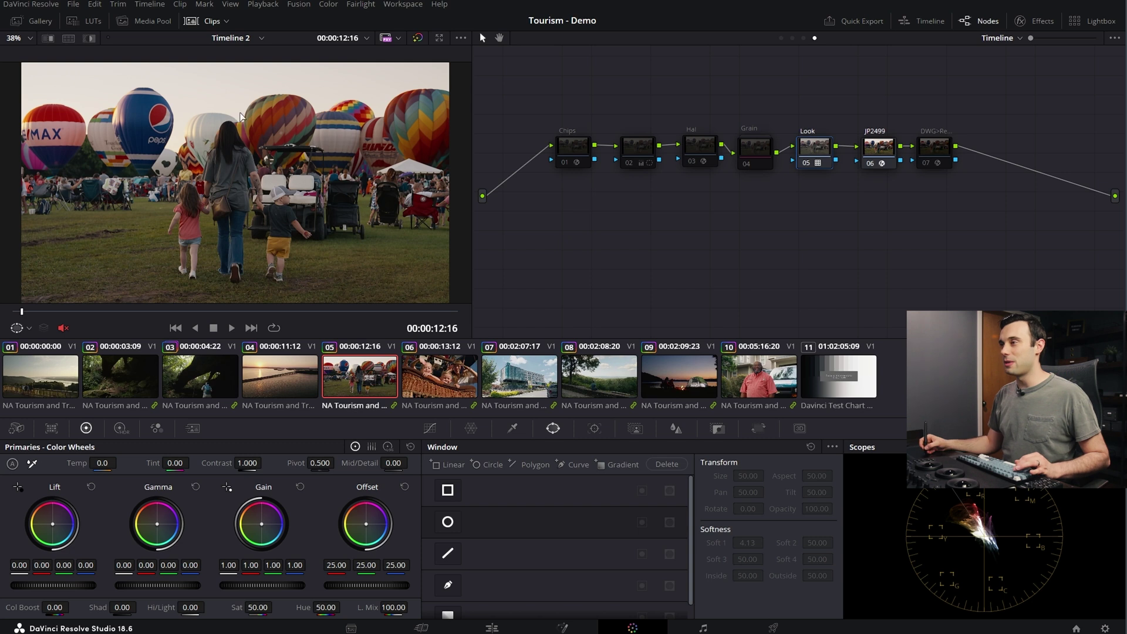
{"action": "key", "text": "ctrl+d"}
{"action": "key", "text": "ctrl+d"}
{"action": "key", "text": "ctrl+d"}
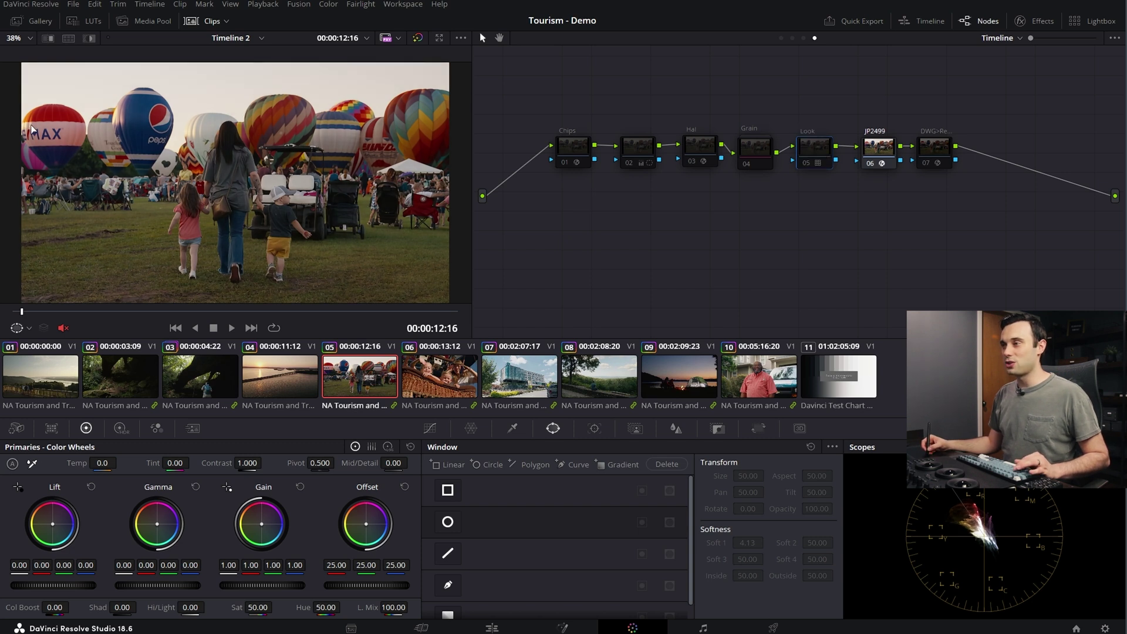
{"action": "key", "text": "ctrl+d"}
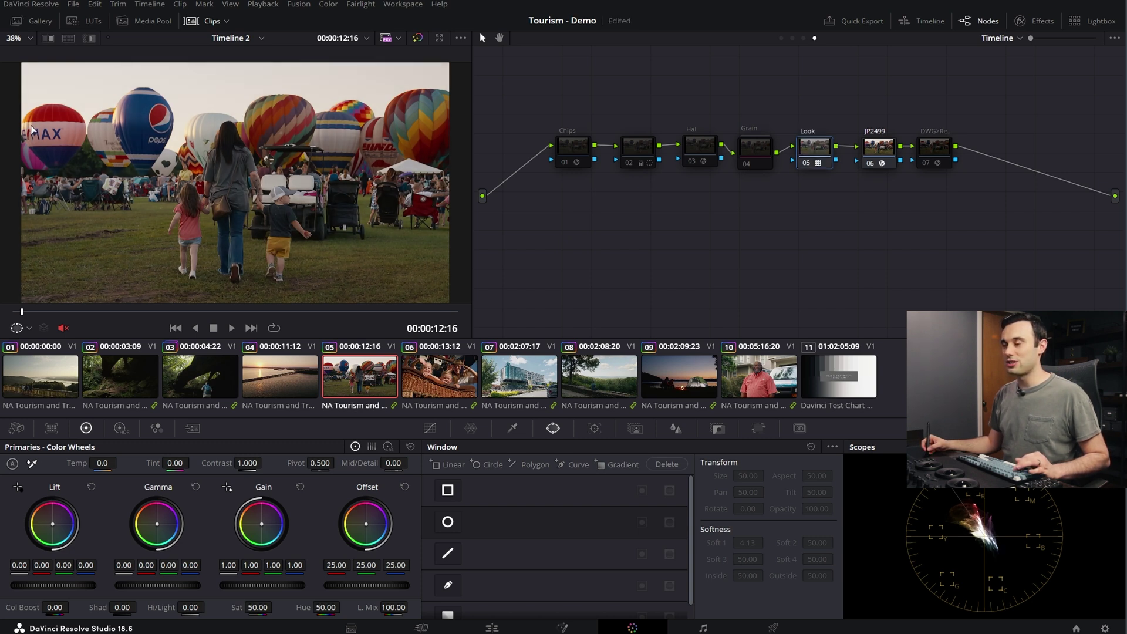
{"action": "key", "text": "ctrl+d"}
{"action": "key", "text": "ctrl+d"}
{"action": "key", "text": "ctrl+d"}
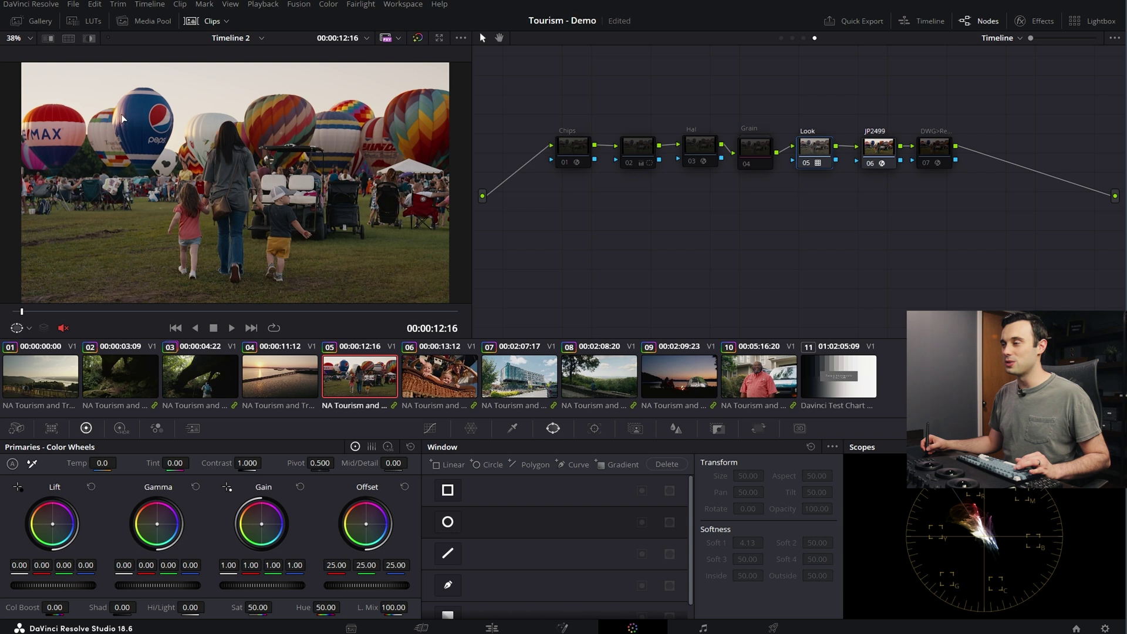
{"action": "key", "text": "ctrl+d"}
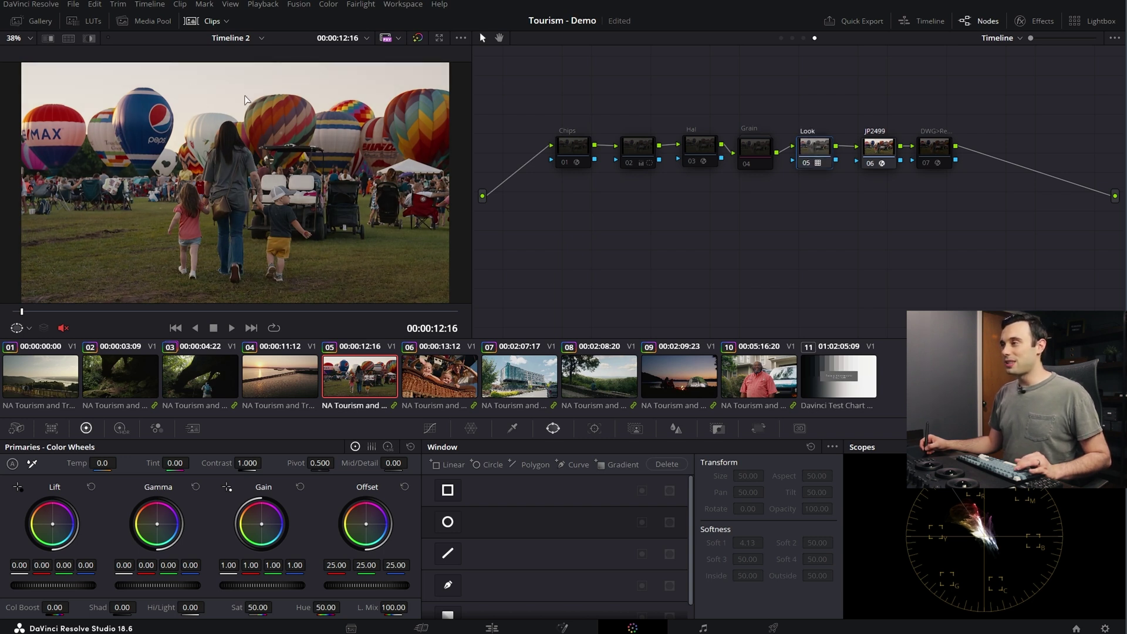
{"action": "key", "text": "ctrl+d"}
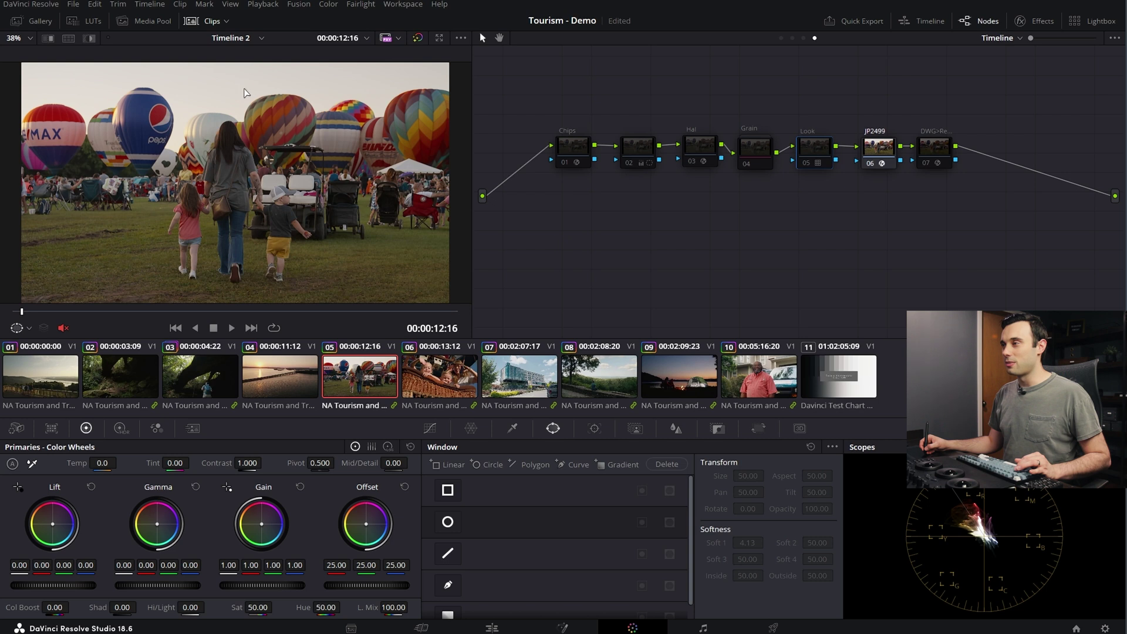
{"action": "key", "text": "ctrl+d"}
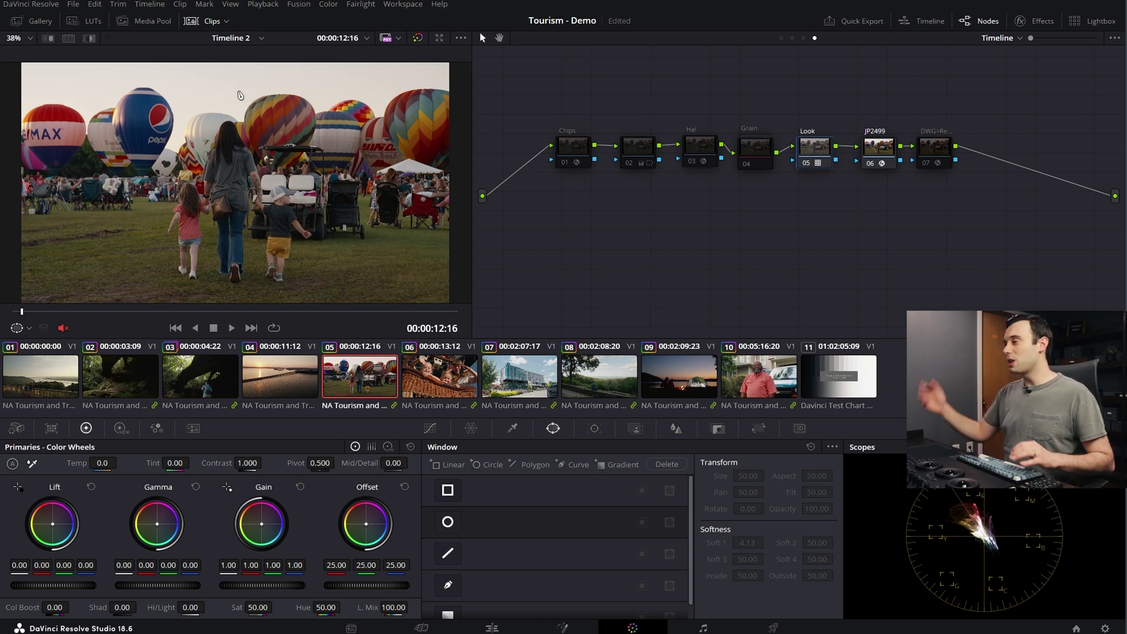
- Go back to portrait clip 10 and compare the skin tones and shirt with the Look node off and on
{"action": "left_click", "coordinate": [780, 383]}
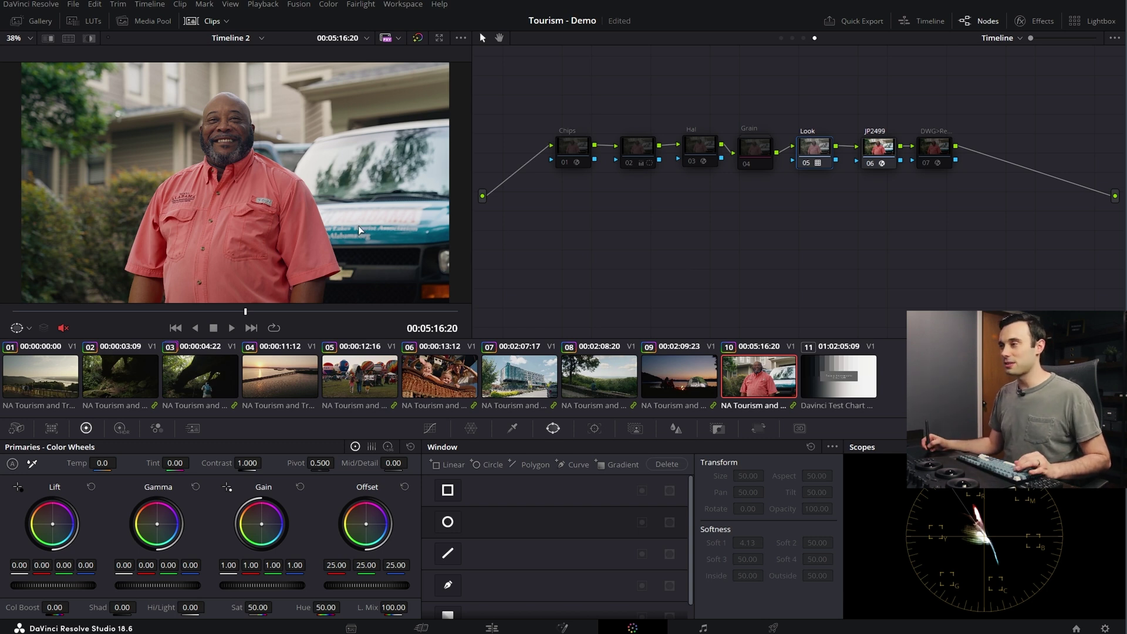
{"action": "key", "text": "ctrl+d"}
{"action": "key", "text": "ctrl+d"}
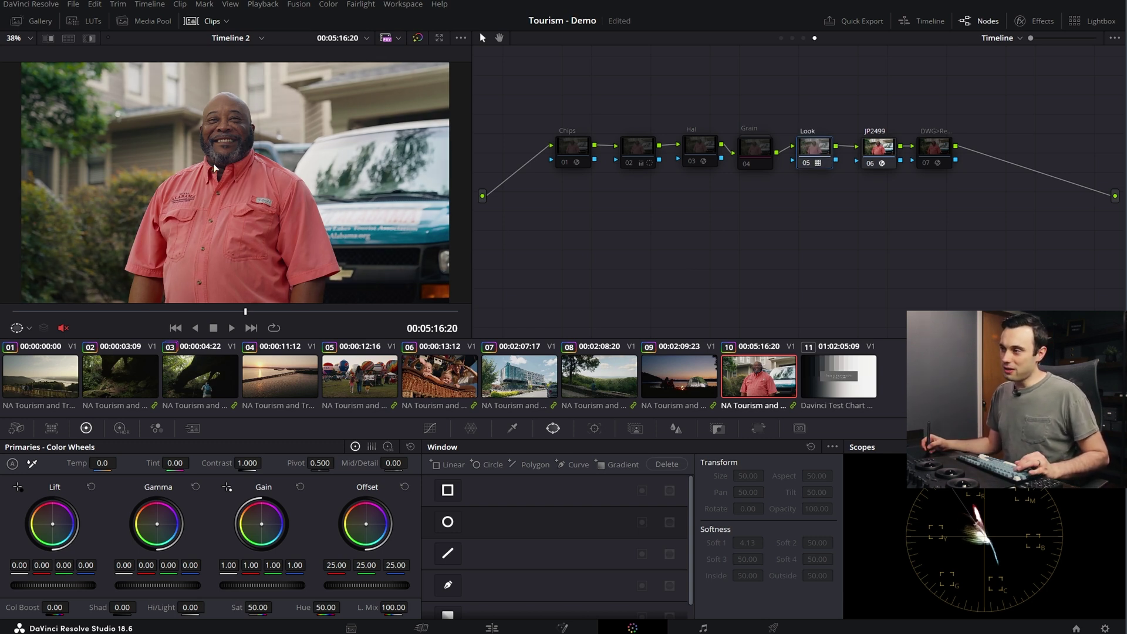
{"action": "key", "text": "ctrl+d"}
{"action": "key", "text": "ctrl+d"}
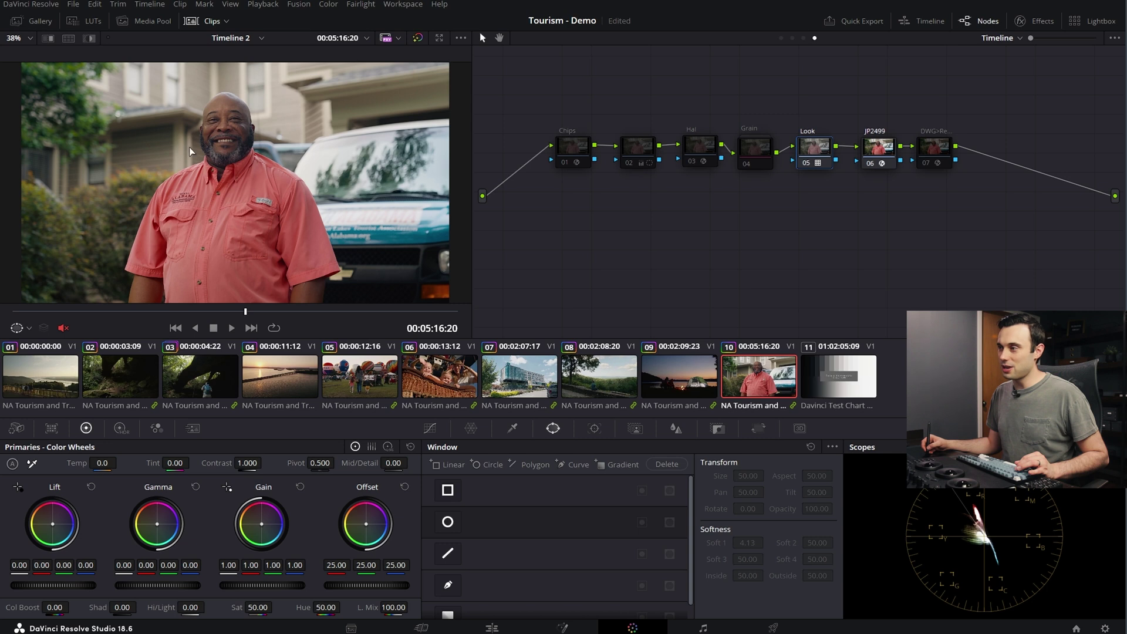
{"action": "key", "text": "ctrl+d"}
{"action": "key", "text": "ctrl+d"}
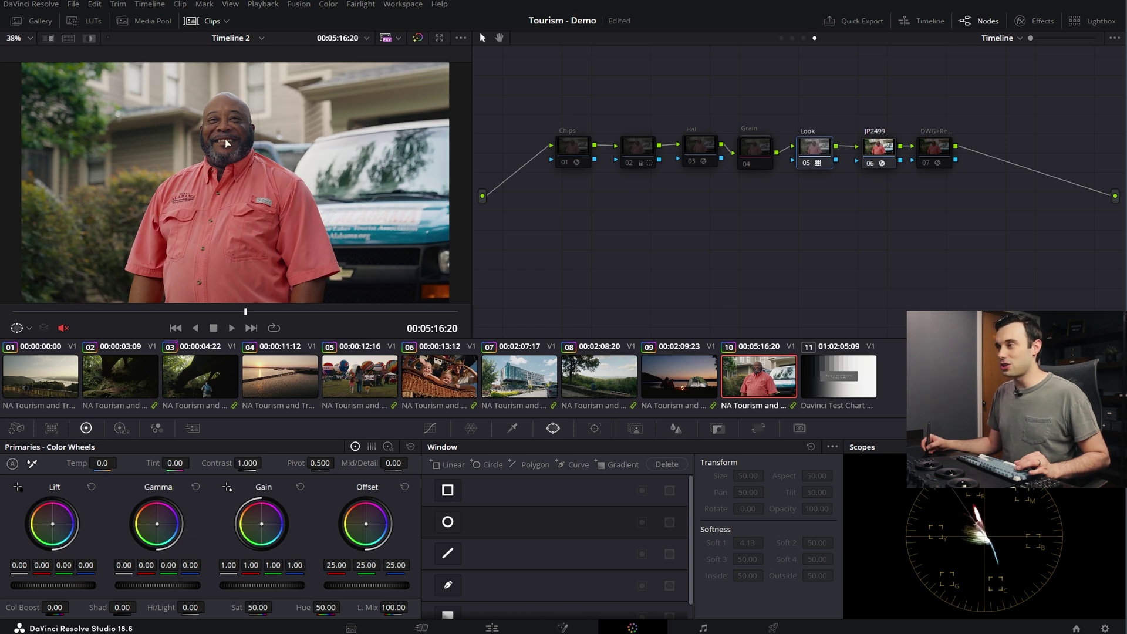
{"action": "key", "text": "ctrl+d"}
{"action": "key", "text": "ctrl+d"}
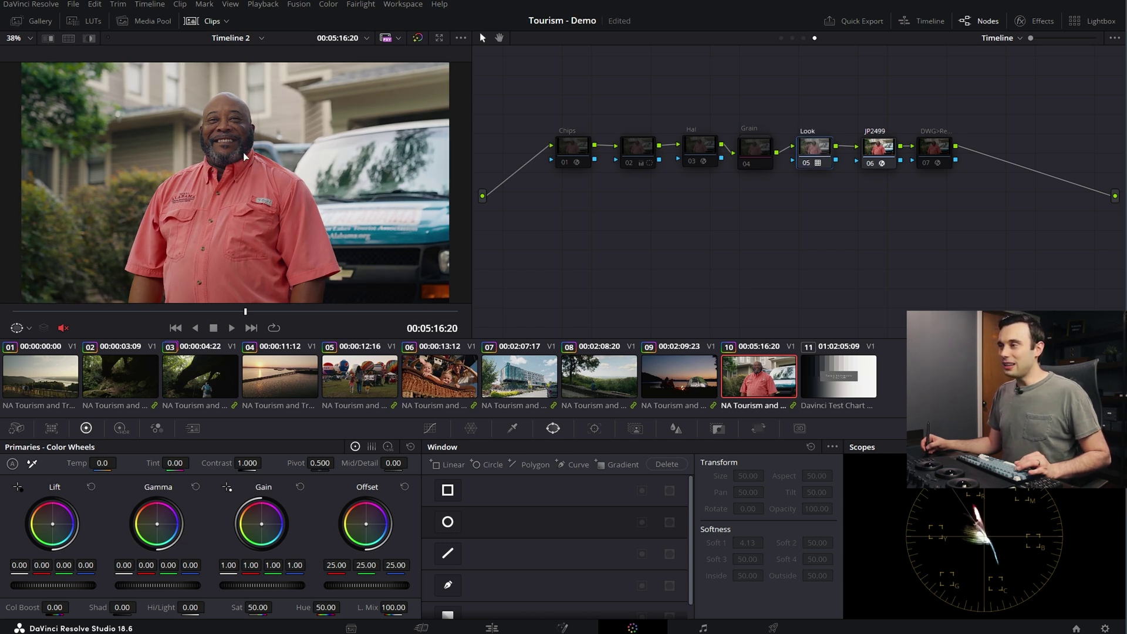
{"action": "key", "text": "ctrl+d"}
{"action": "key", "text": "ctrl+d"}
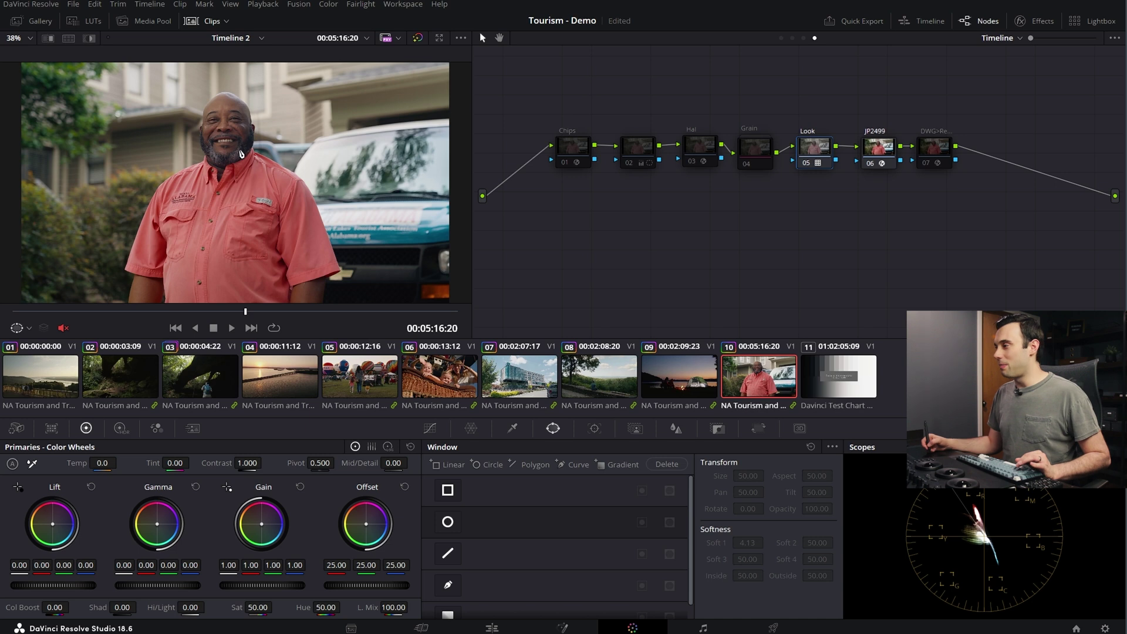
- Open the DaVinci test chart in clip 11, set the scope to Waveform and show it in a floating window
{"action": "left_click", "coordinate": [859, 380]}
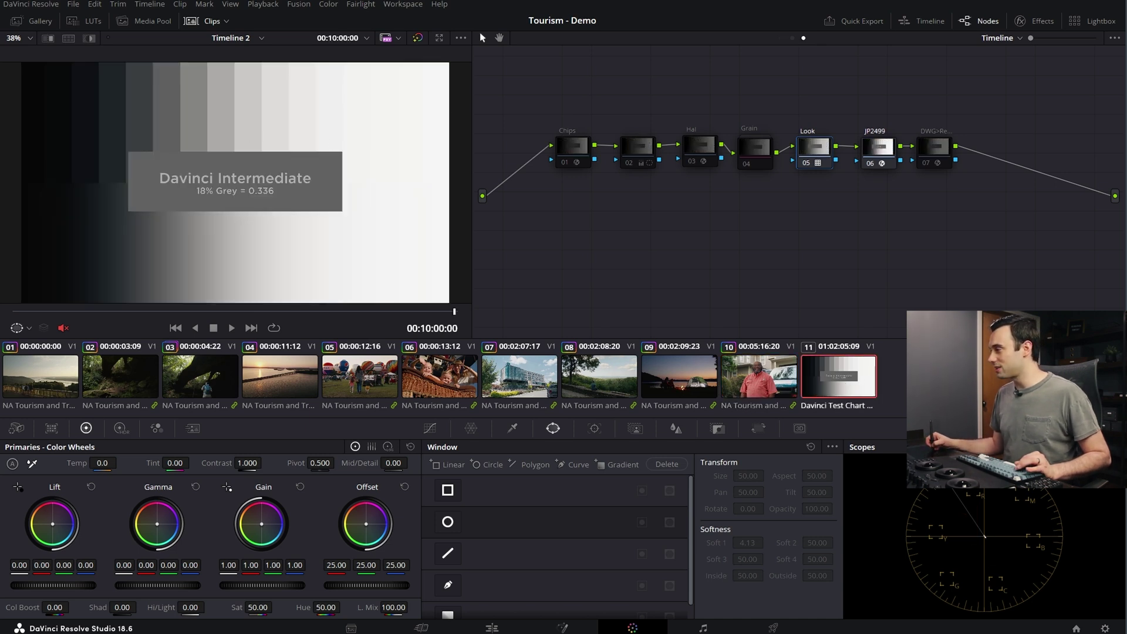
{"action": "left_click", "coordinate": [1045, 447]}
{"action": "left_click", "coordinate": [1036, 473]}
{"action": "left_click", "coordinate": [1095, 447]}
{"action": "left_click_drag", "start_coordinate": [671, 205], "coordinate": [460, 79]}
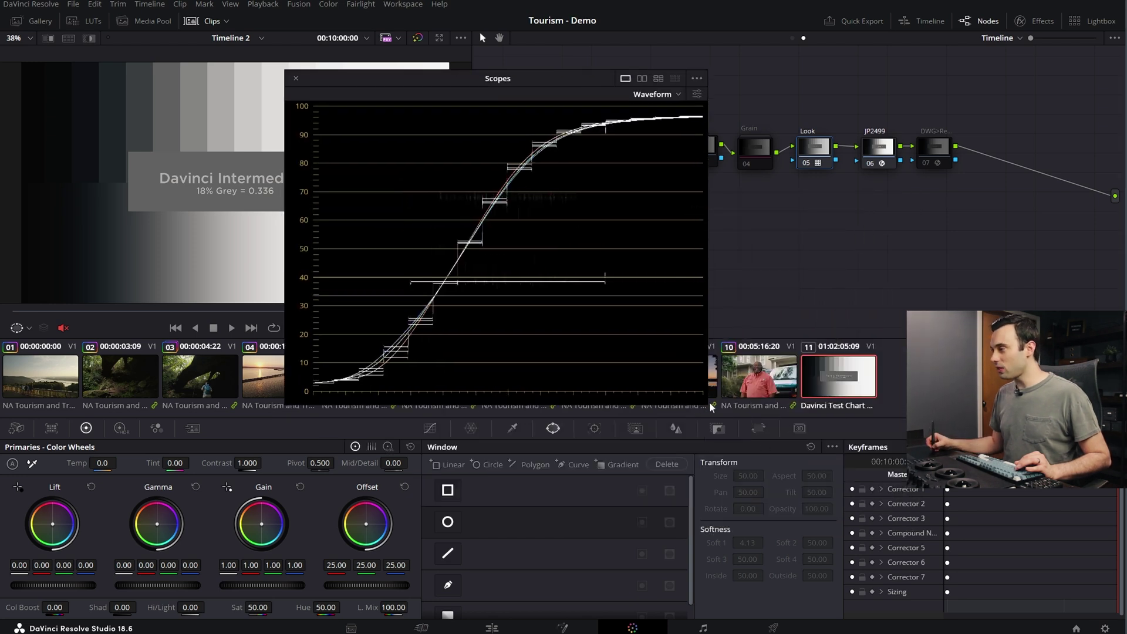
- Enlarge the floating Waveform scope beside the test chart to examine the tone curve, and close the window
{"action": "left_click_drag", "start_coordinate": [707, 405], "coordinate": [816, 486]}
{"action": "left_click_drag", "start_coordinate": [550, 80], "coordinate": [652, 75]}
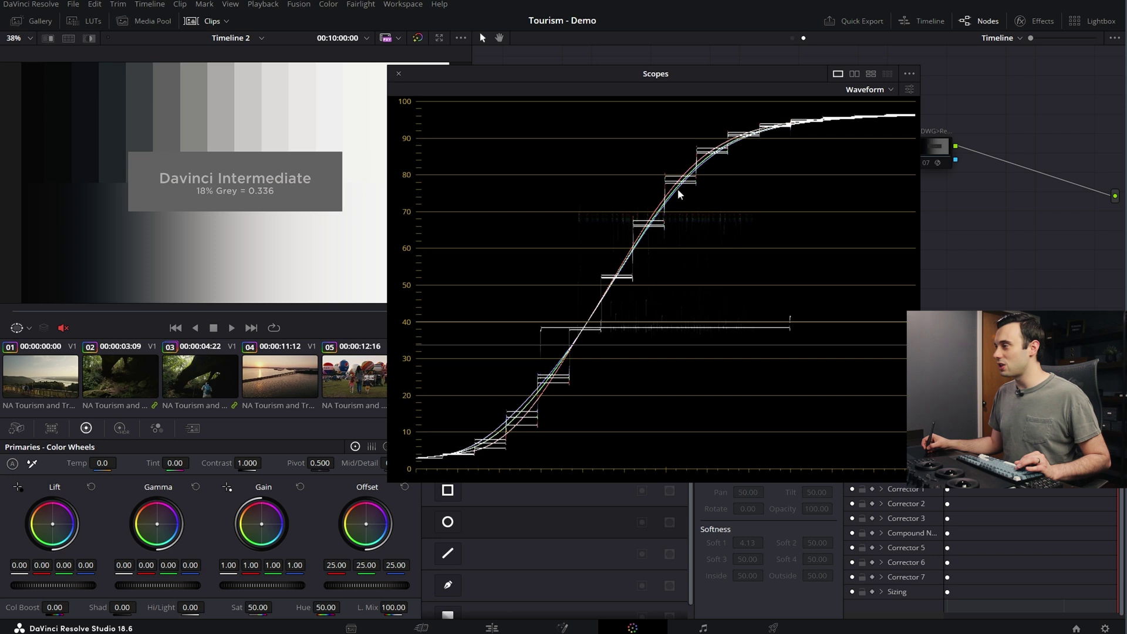
{"action": "left_click_drag", "start_coordinate": [649, 75], "coordinate": [640, 73]}
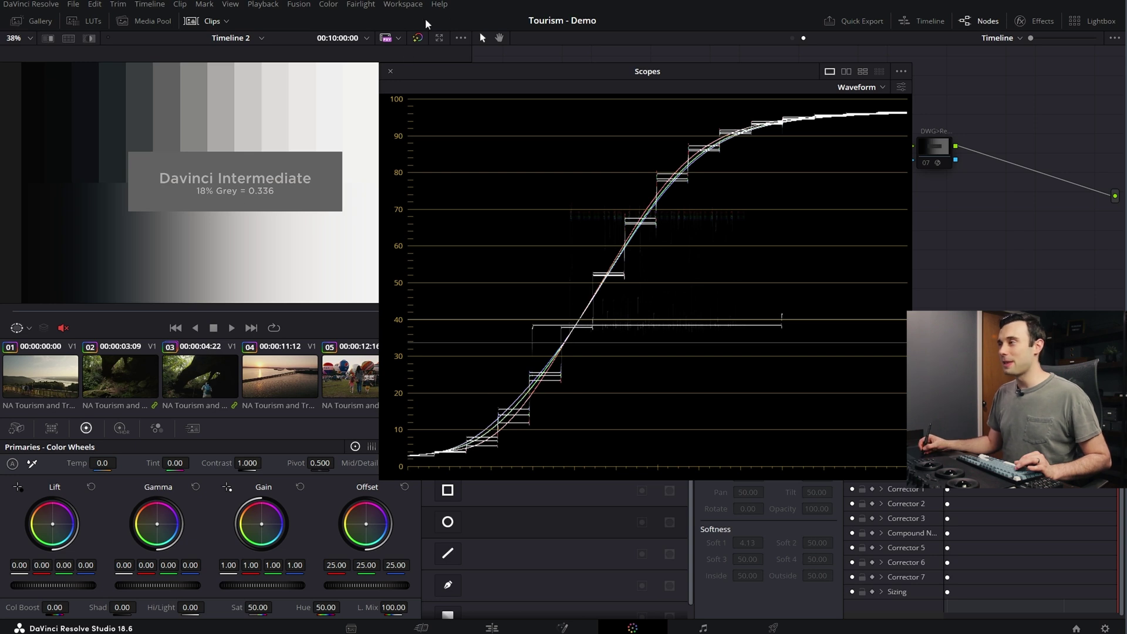
{"action": "left_click", "coordinate": [389, 71]}
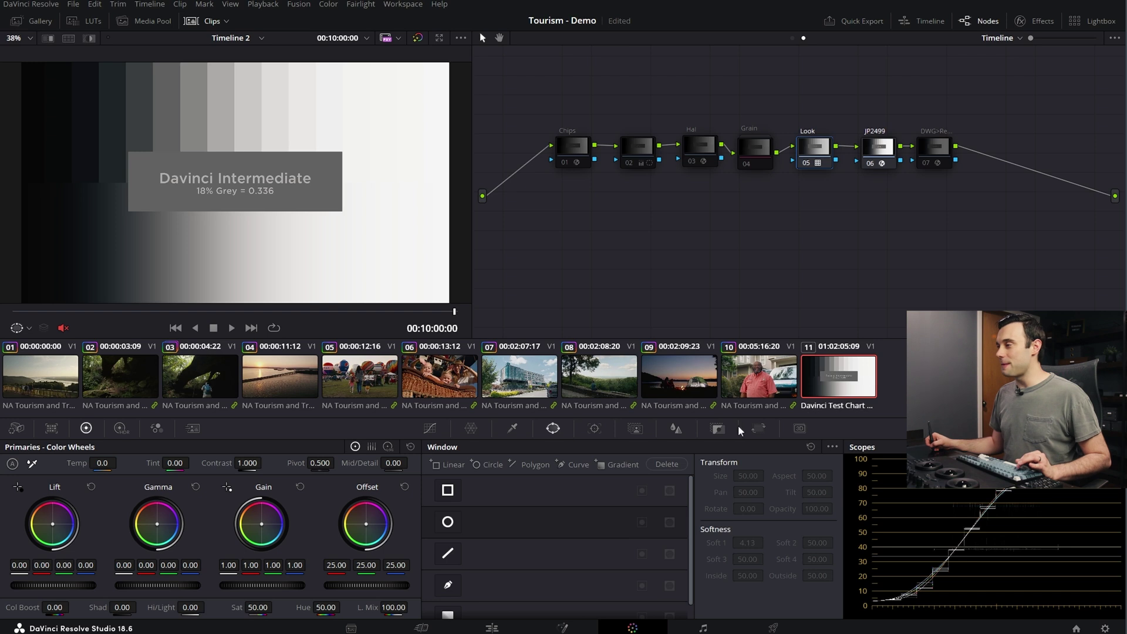
- View portrait clip 10, and compare balloon clip 05 with the Look node off and on using the waveform
{"action": "left_click", "coordinate": [765, 378]}
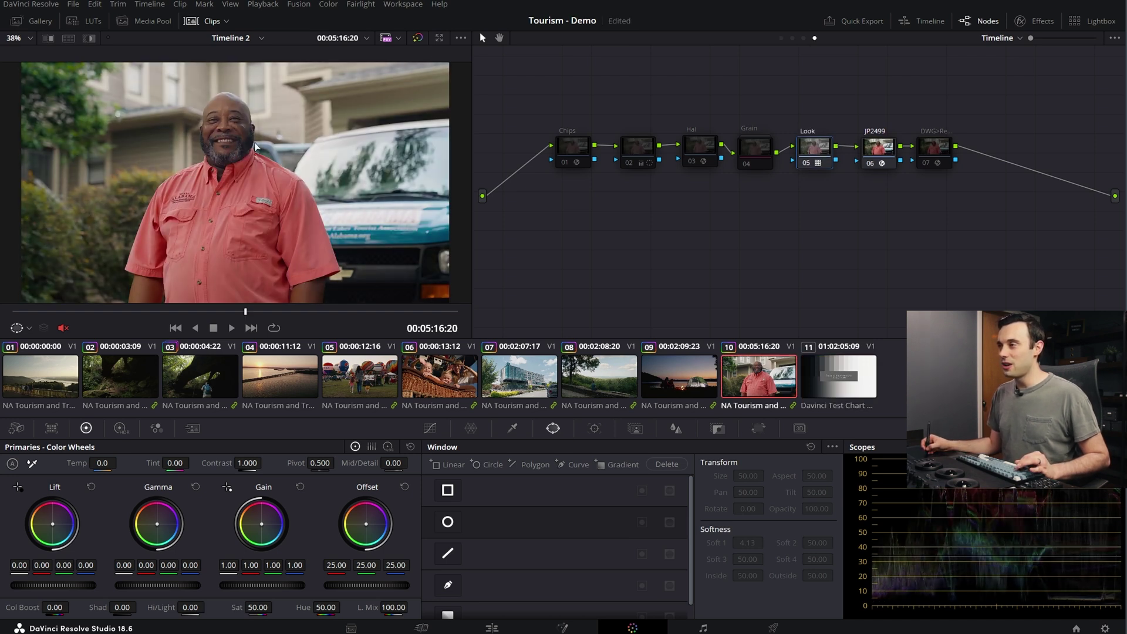
{"action": "left_click", "coordinate": [370, 389]}
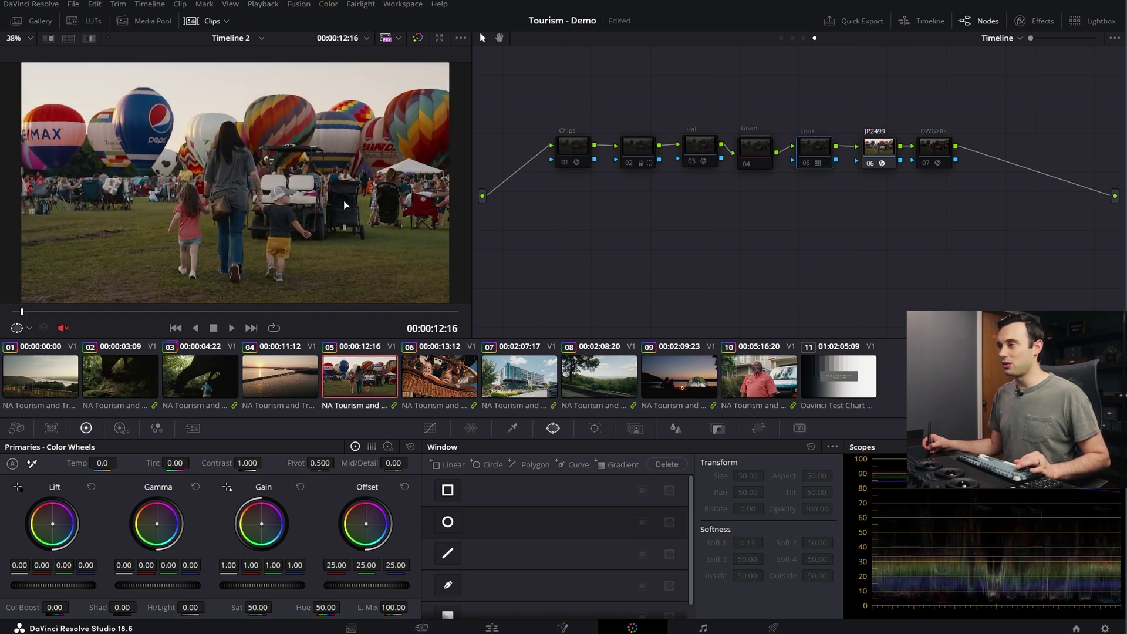
{"action": "key", "text": "ctrl+d"}
{"action": "key", "text": "ctrl+d"}
{"action": "key", "text": "ctrl+d"}
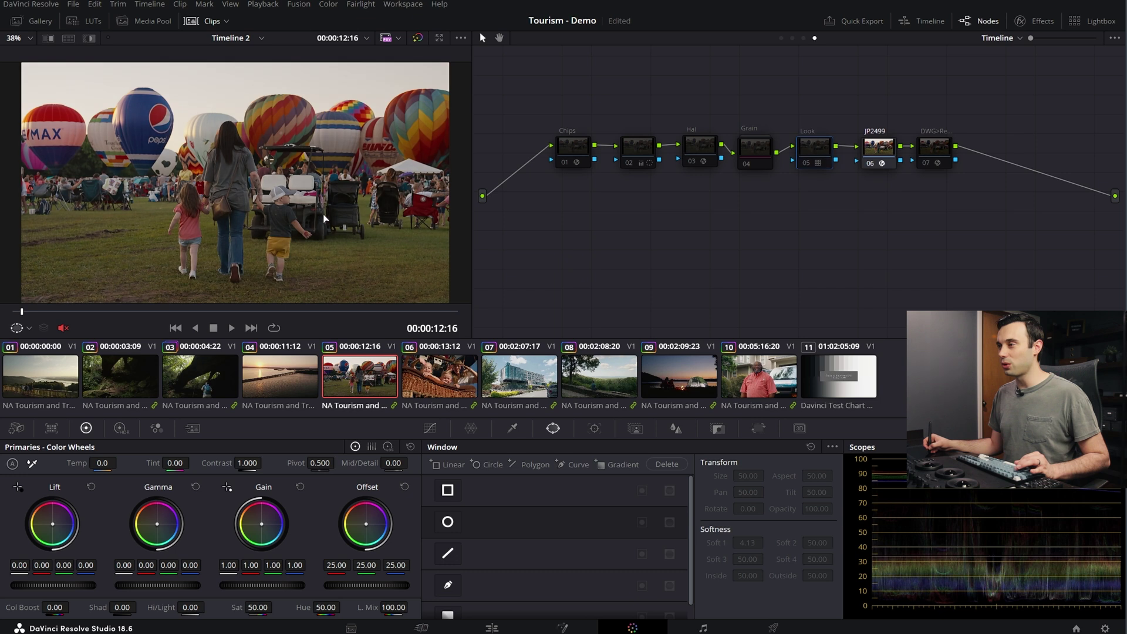
{"action": "key", "text": "ctrl+d"}
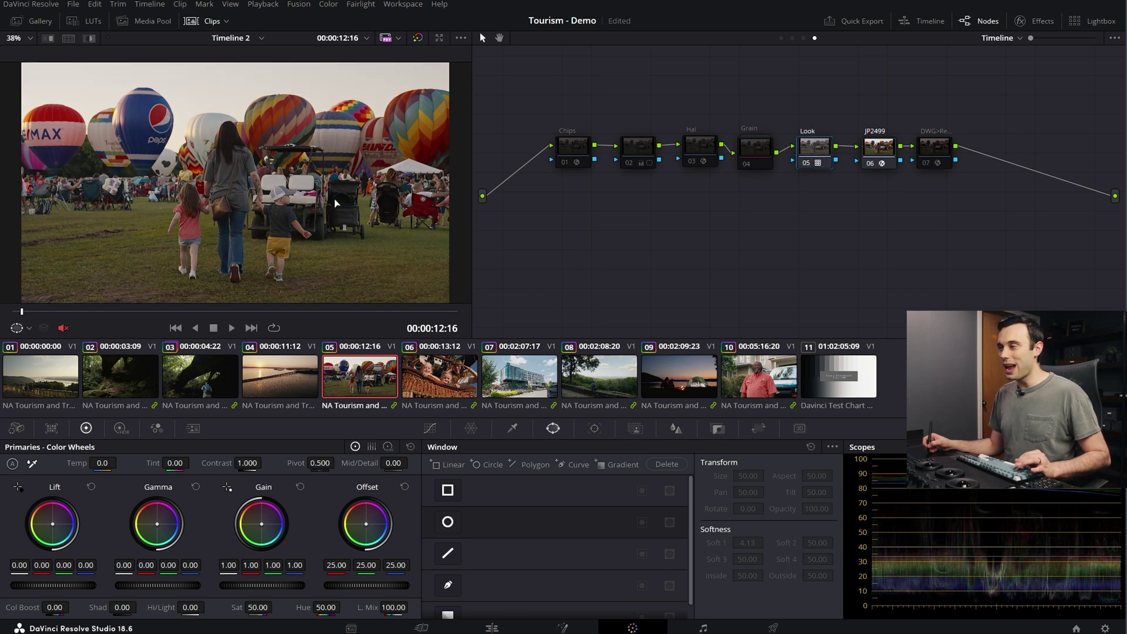
- View portrait clip 10 and compare the skin, shirt and van with the Look node off and on
{"action": "left_click", "coordinate": [752, 392]}
{"action": "key", "text": "ctrl+d"}
{"action": "key", "text": "ctrl+d"}
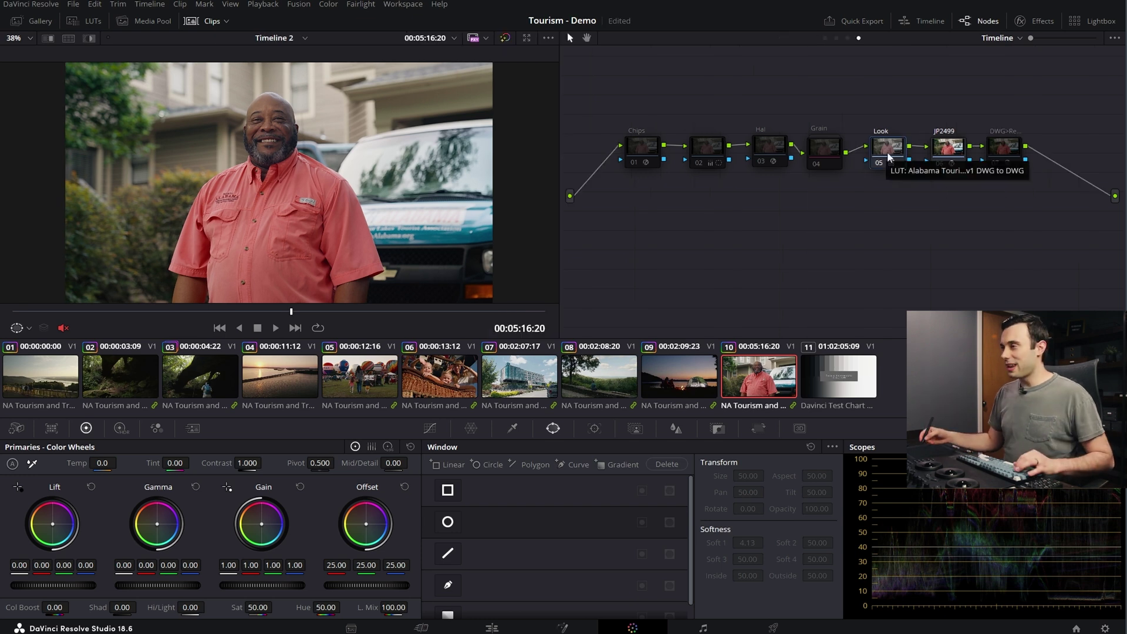
{"action": "key", "text": "ctrl+d"}
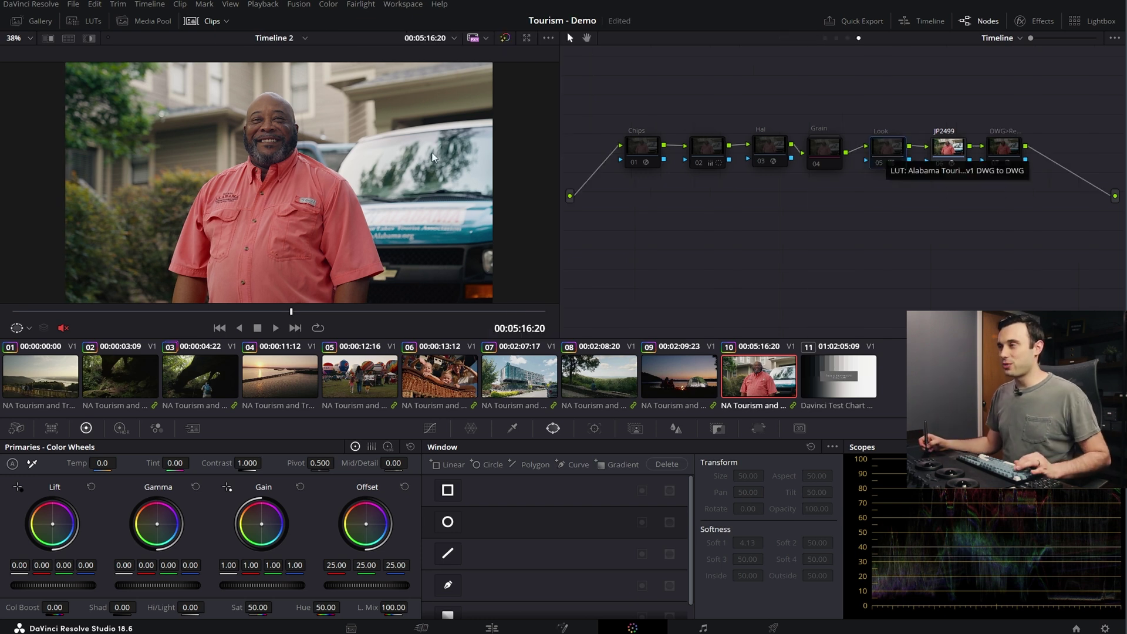
{"action": "key", "text": "ctrl+d"}
{"action": "key", "text": "ctrl+d"}
{"action": "key", "text": "ctrl+d"}
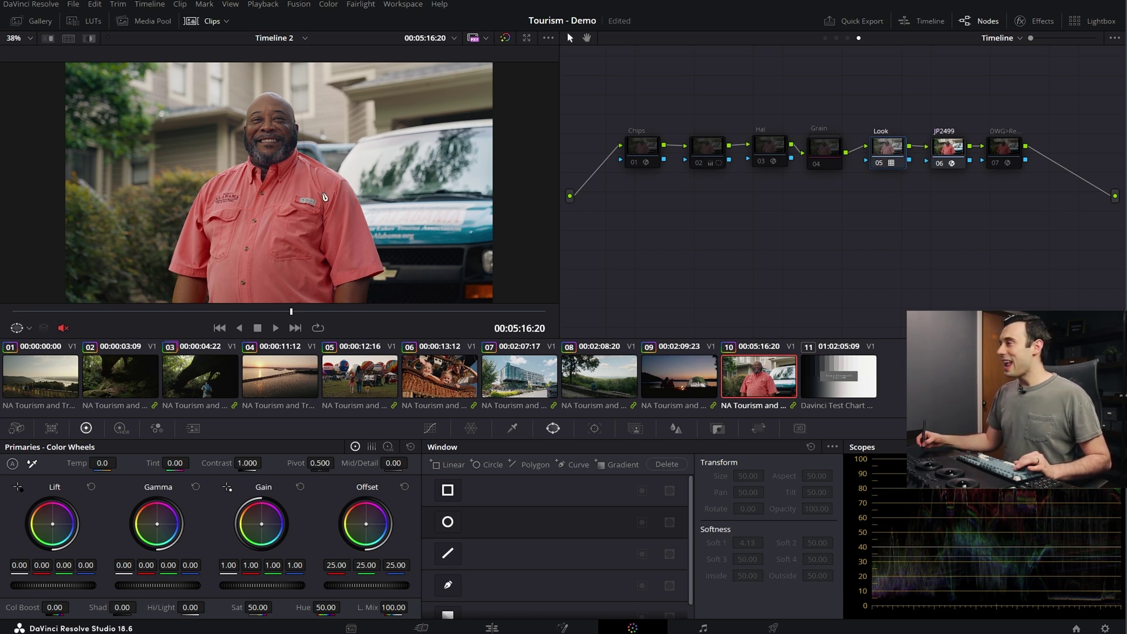
- Open the JP2499 node's DCTL settings to examine the density, hue and purity controls, and return to the Look node
{"action": "left_click", "coordinate": [947, 153]}
{"action": "left_click", "coordinate": [1039, 21]}
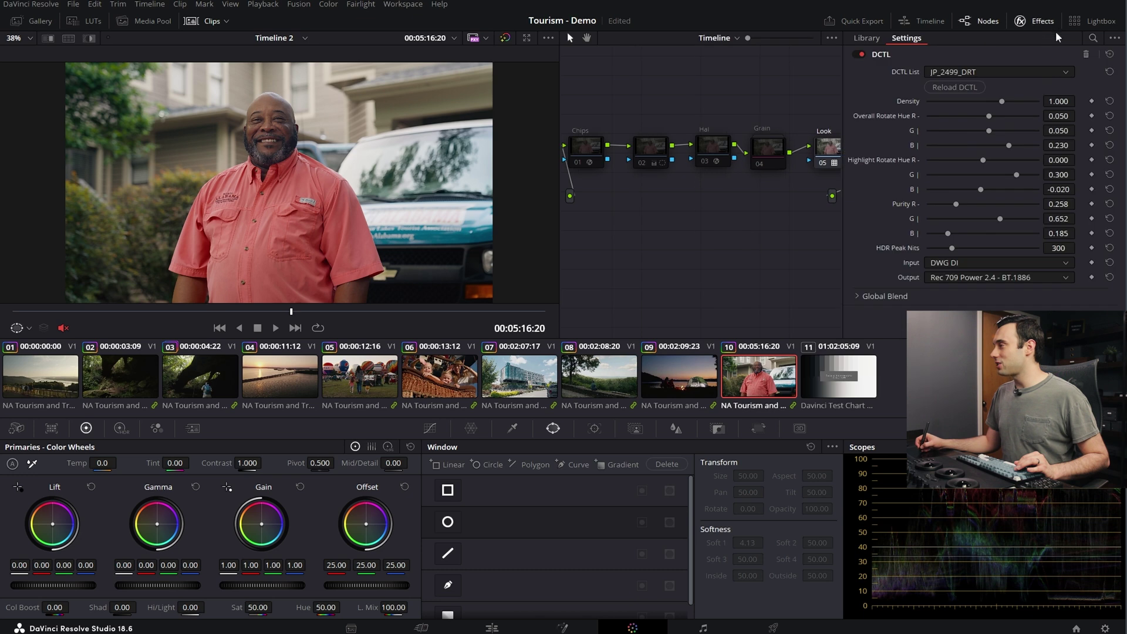
{"action": "left_click_drag", "start_coordinate": [1002, 101], "coordinate": [1038, 101]}
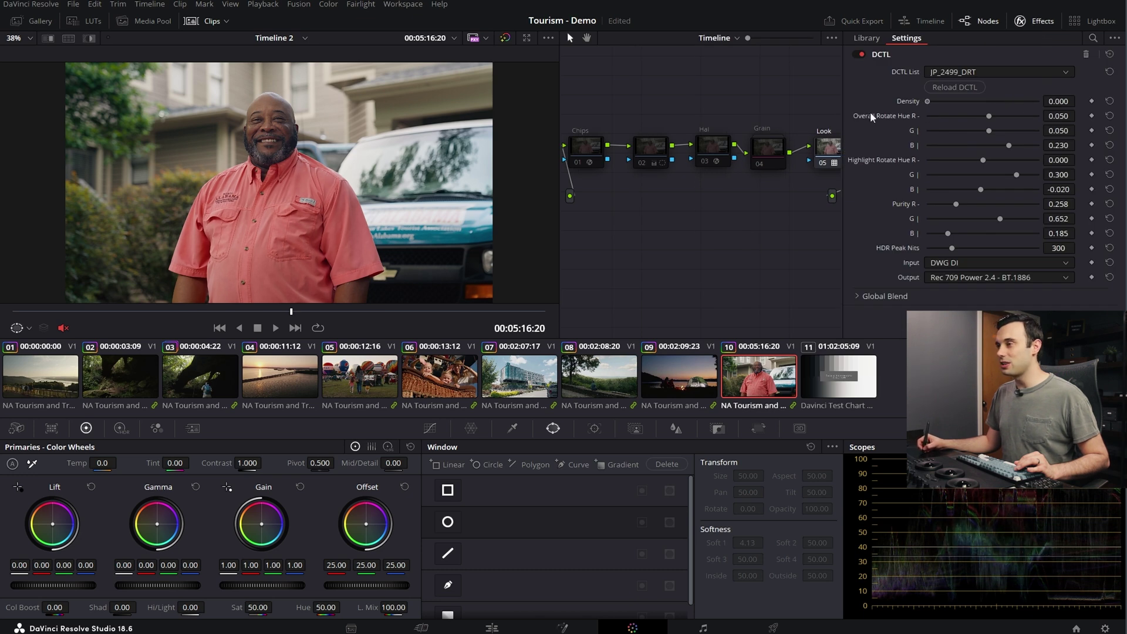
{"action": "left_click", "coordinate": [1034, 21]}
{"action": "left_click", "coordinate": [886, 151]}
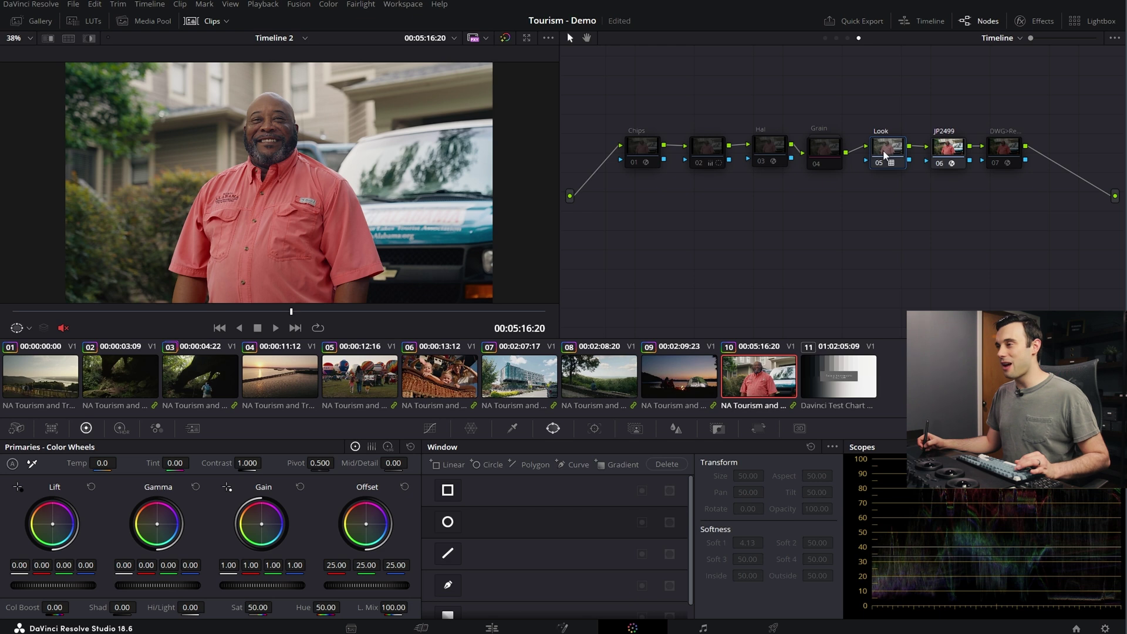
- Compare the teal van and the shadows in the portrait with the Look node repeatedly off and on
{"action": "key", "text": "ctrl+d"}
{"action": "key", "text": "ctrl+d"}
{"action": "key", "text": "ctrl+d"}
{"action": "key", "text": "ctrl+d"}
{"action": "key", "text": "ctrl+d"}
{"action": "key", "text": "ctrl+d"}
{"action": "key", "text": "ctrl+d"}
{"action": "key", "text": "ctrl+d"}
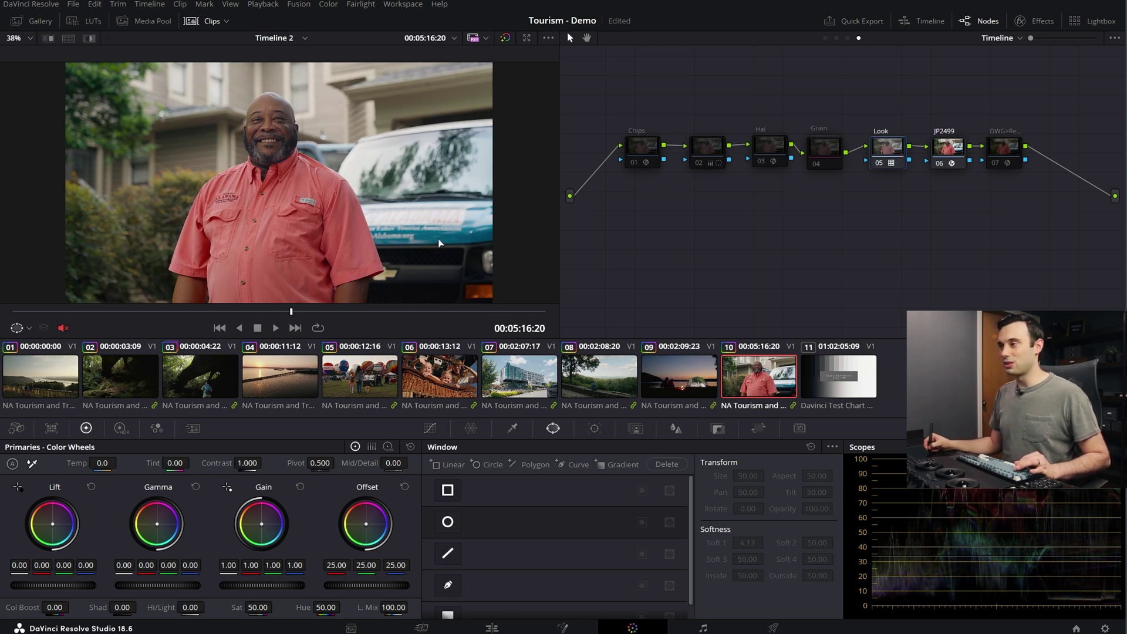
{"action": "key", "text": "ctrl+d"}
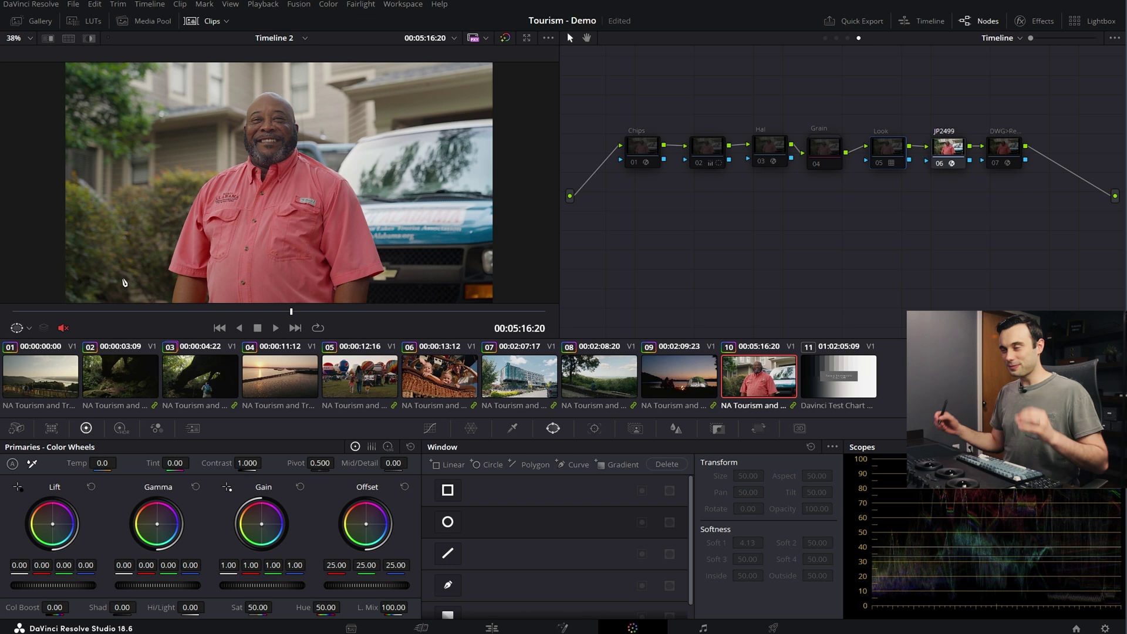
{"action": "key", "text": "ctrl+d"}
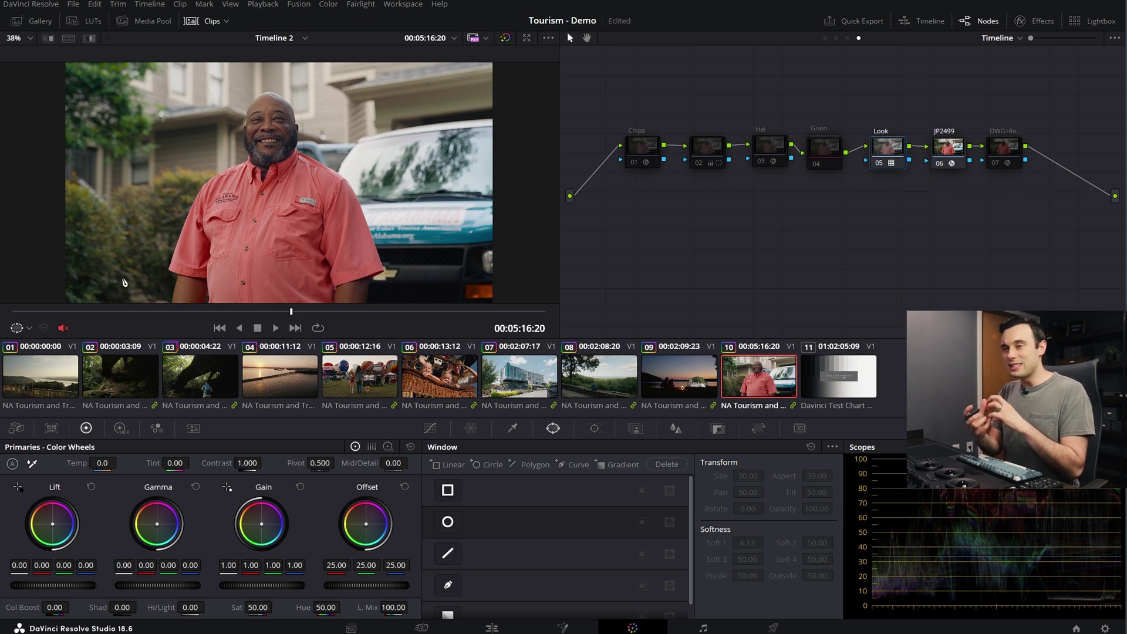
- Set the scope to Vectorscope and bring up balloon clip 05
{"action": "left_click", "coordinate": [1051, 447]}
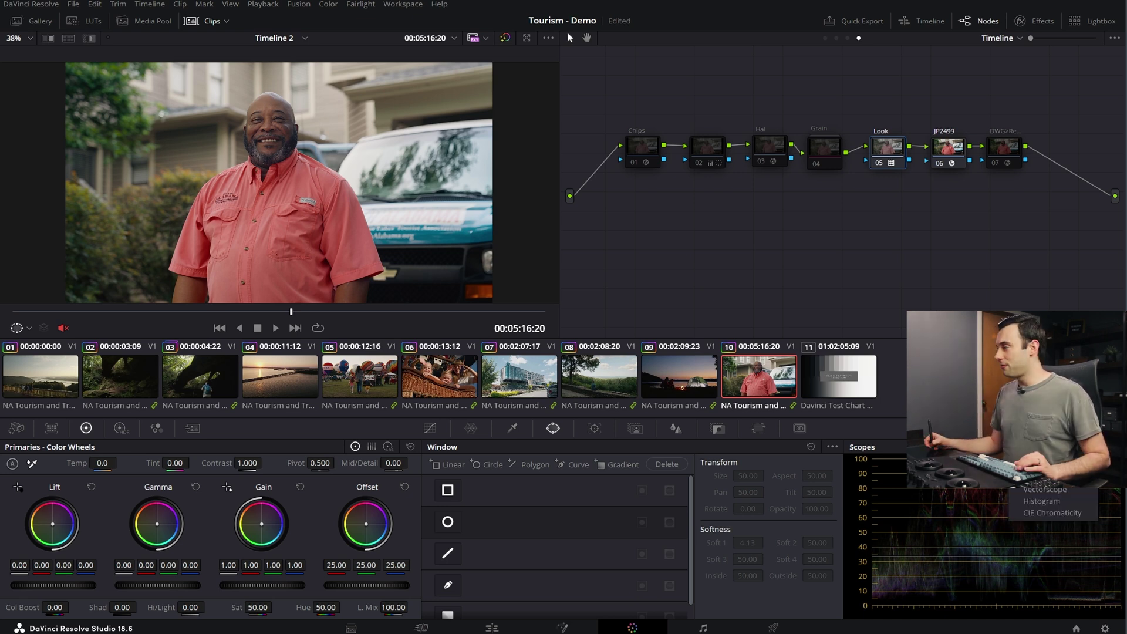
{"action": "left_click", "coordinate": [1047, 489]}
{"action": "left_click", "coordinate": [351, 386]}
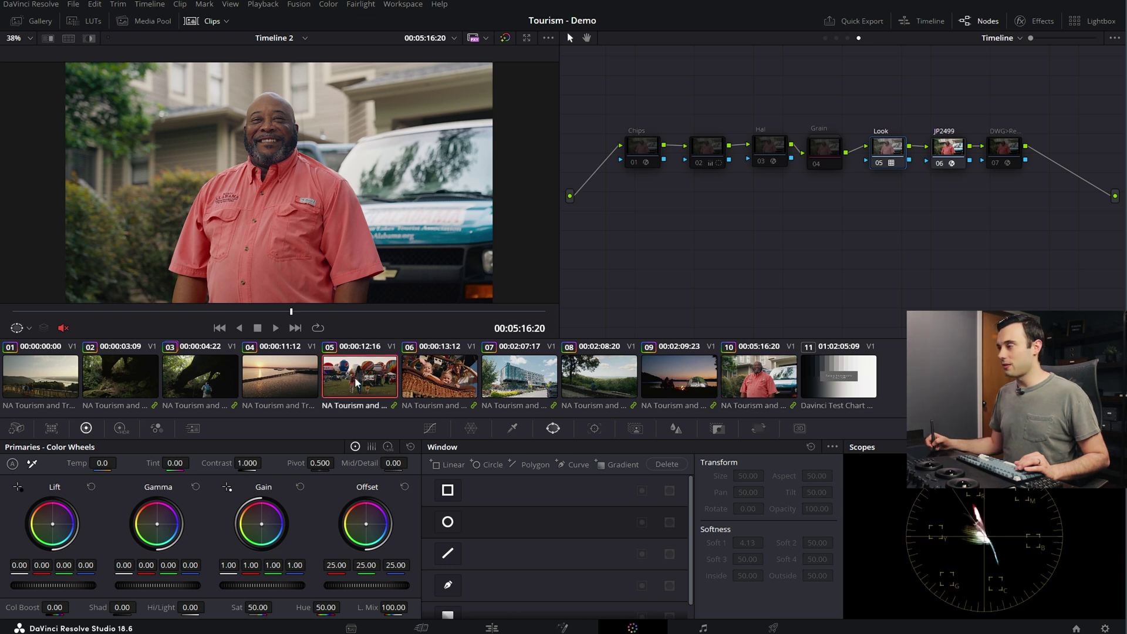
- Compare the balloons' reds and yellows on the vectorscope with the Look node off and on
{"action": "key", "text": "ctrl+d"}
{"action": "key", "text": "ctrl+d"}
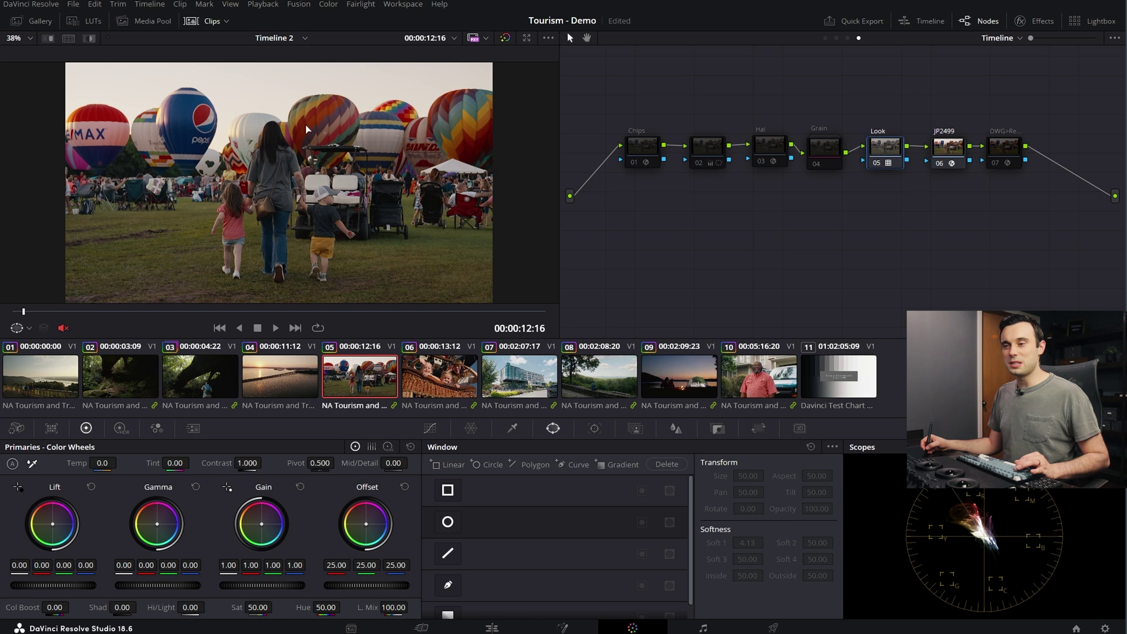
{"action": "key", "text": "ctrl+d"}
{"action": "key", "text": "ctrl+d"}
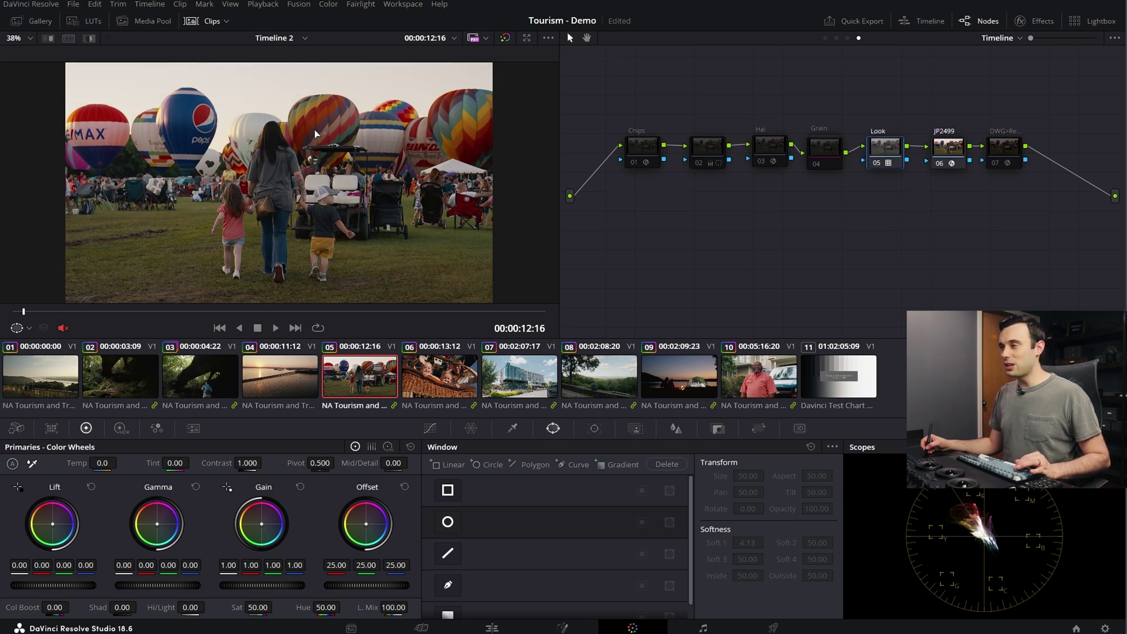
{"action": "key", "text": "ctrl+d"}
{"action": "key", "text": "ctrl+d"}
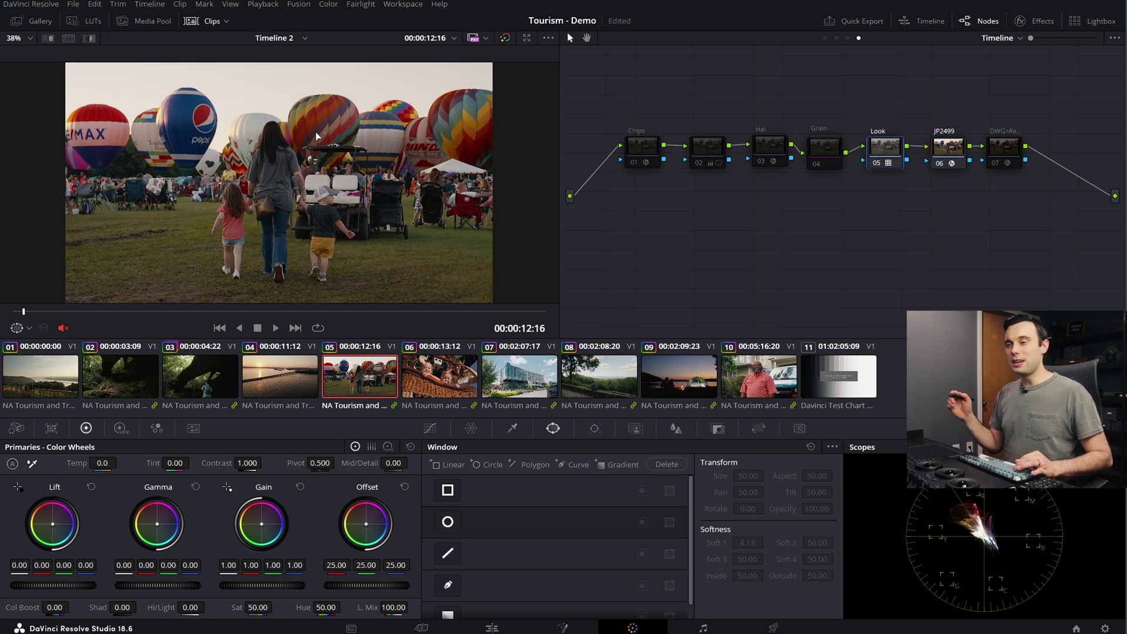
{"action": "key", "text": "ctrl+d"}
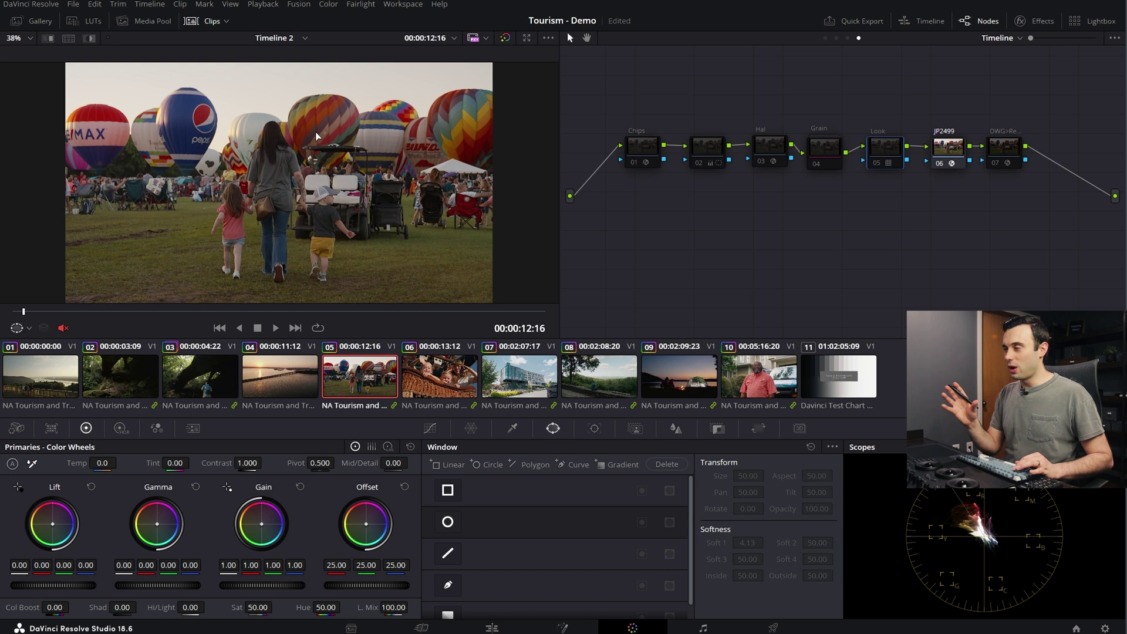
{"action": "key", "text": "ctrl+d"}
{"action": "key", "text": "ctrl+d"}
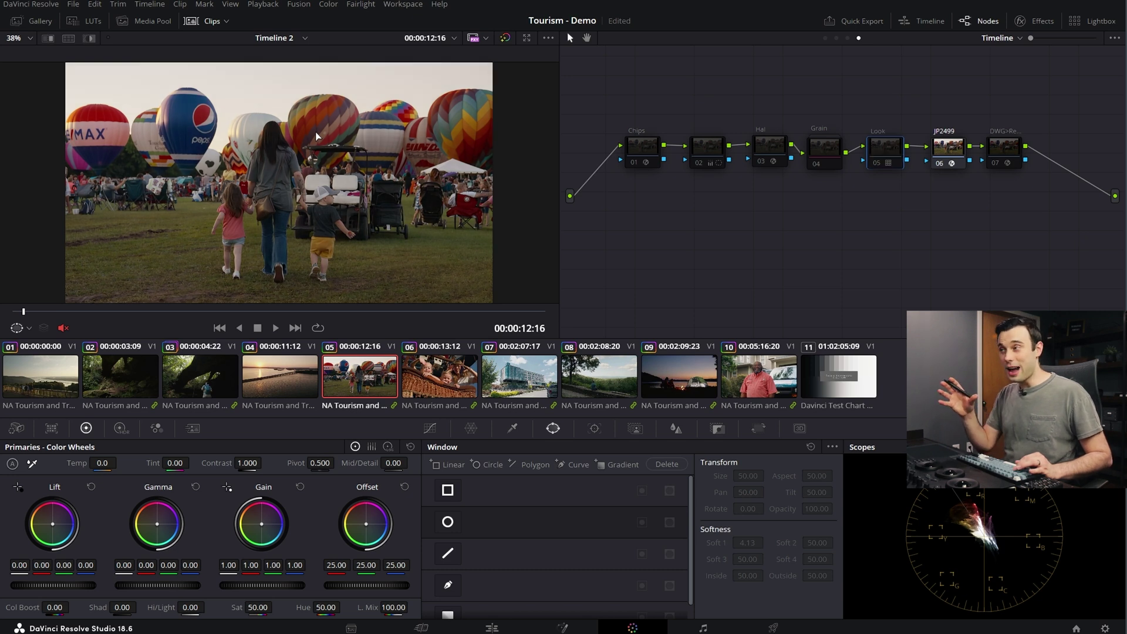
{"action": "key", "text": "ctrl+d"}
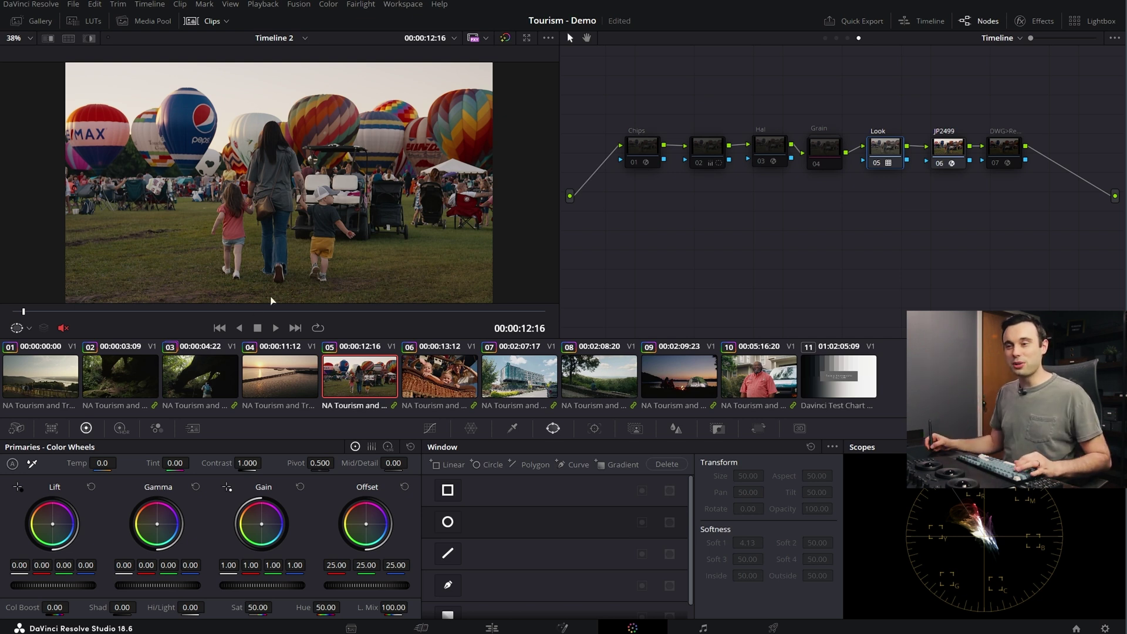
- Examine the blue balloon and the grass in clip 05 with the Look node off and on
{"action": "key", "text": "ctrl+d"}
{"action": "key", "text": "ctrl+d"}
{"action": "key", "text": "ctrl+d"}
{"action": "key", "text": "ctrl+d"}
{"action": "key", "text": "ctrl+d"}
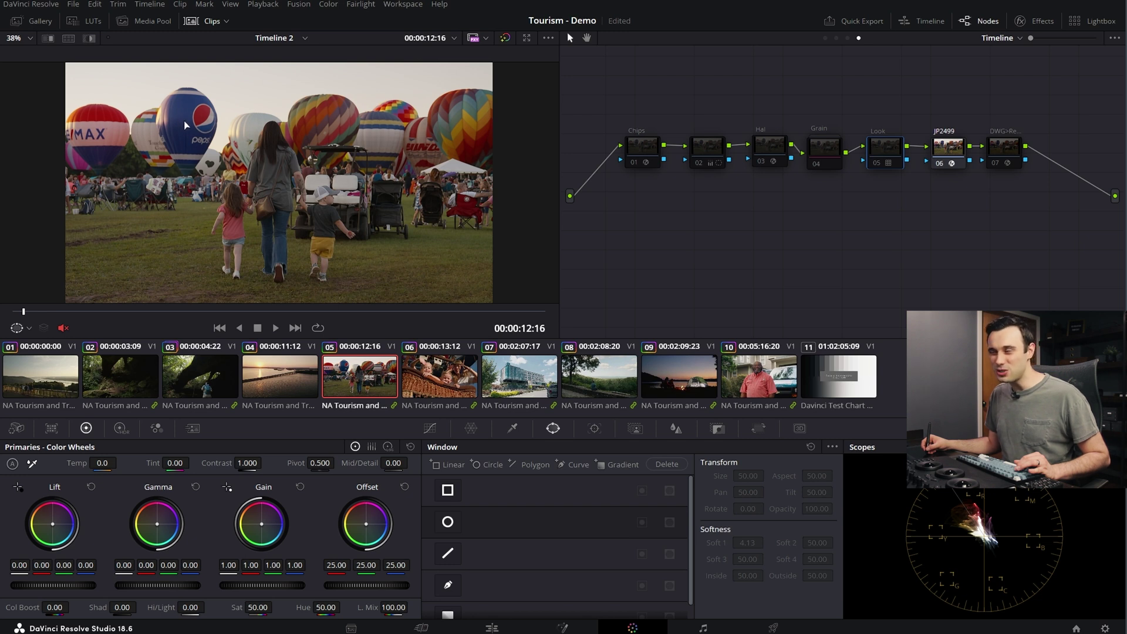
{"action": "key", "text": "ctrl+d"}
{"action": "key", "text": "ctrl+d"}
{"action": "key", "text": "ctrl+d"}
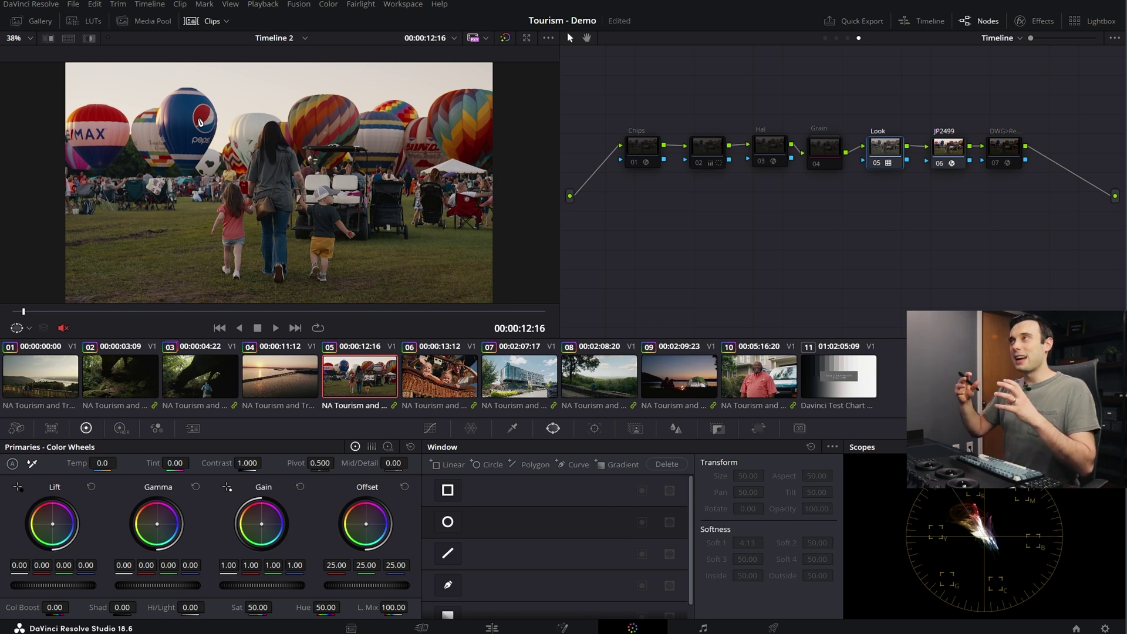
{"action": "key", "text": "ctrl+d"}
{"action": "key", "text": "ctrl+d"}
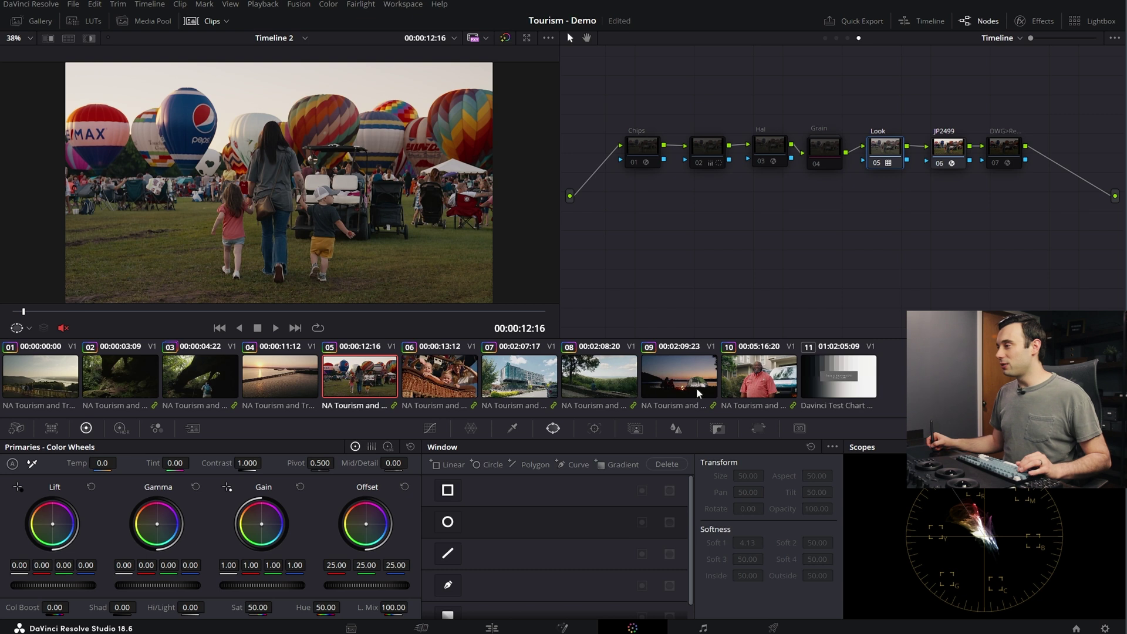
- On portrait clip 10, render through the DWG-to-Rec.709 node instead of the Look and JP2499 nodes, and grab a still
{"action": "left_click", "coordinate": [752, 387]}
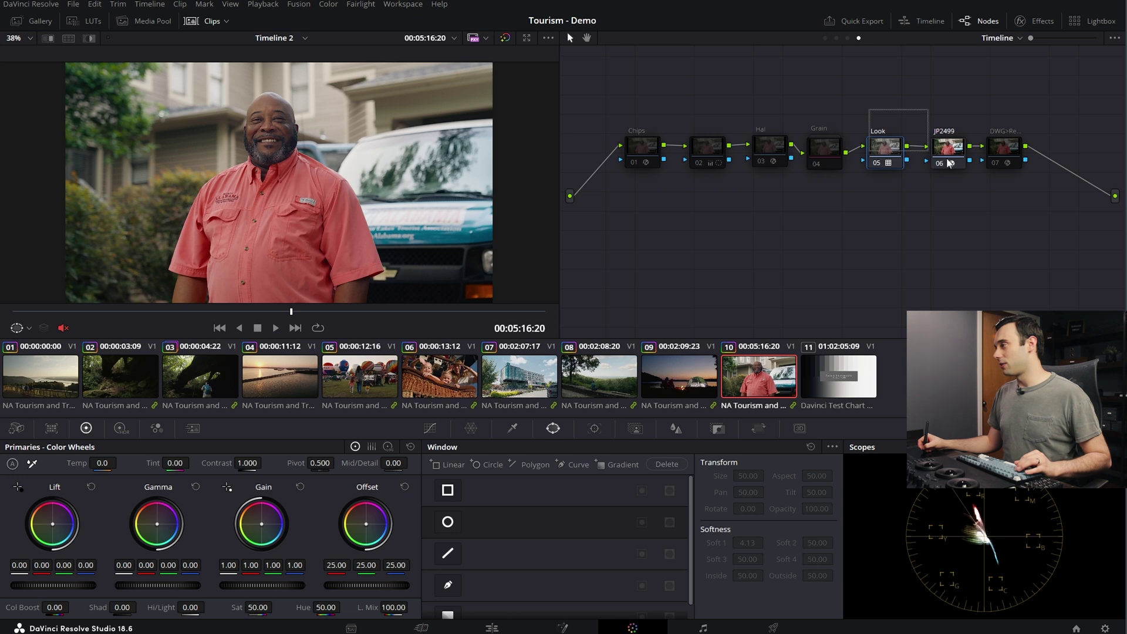
{"action": "left_click", "coordinate": [1005, 154]}
{"action": "key", "text": "ctrl+d"}
{"action": "key", "text": "ctrl+d"}
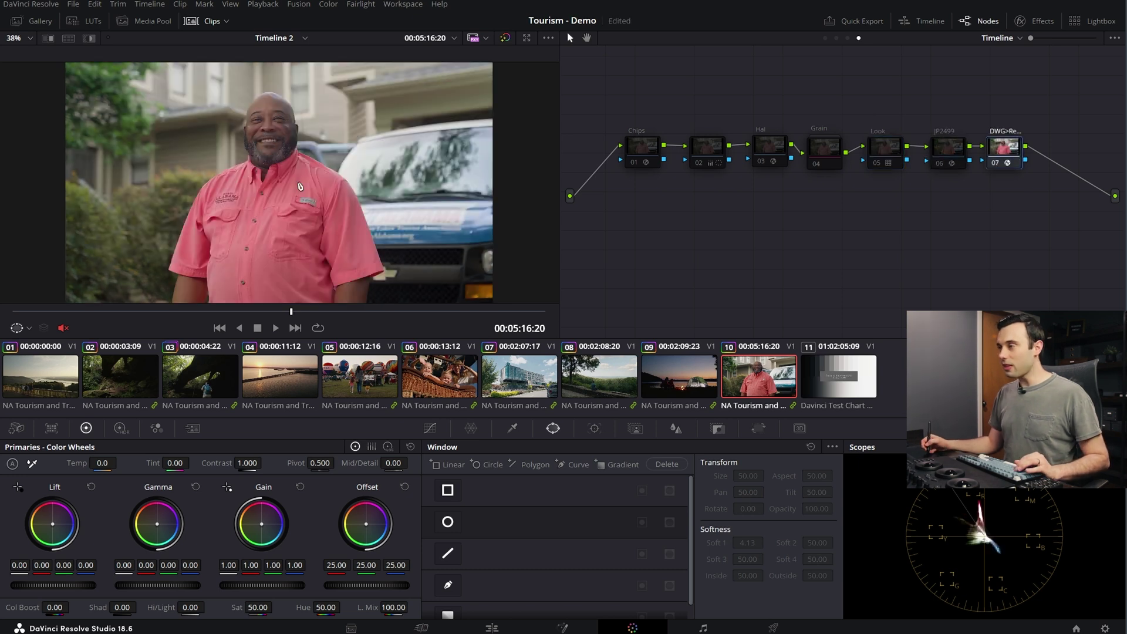
{"action": "right_click", "coordinate": [309, 185]}
{"action": "left_click", "coordinate": [342, 193]}
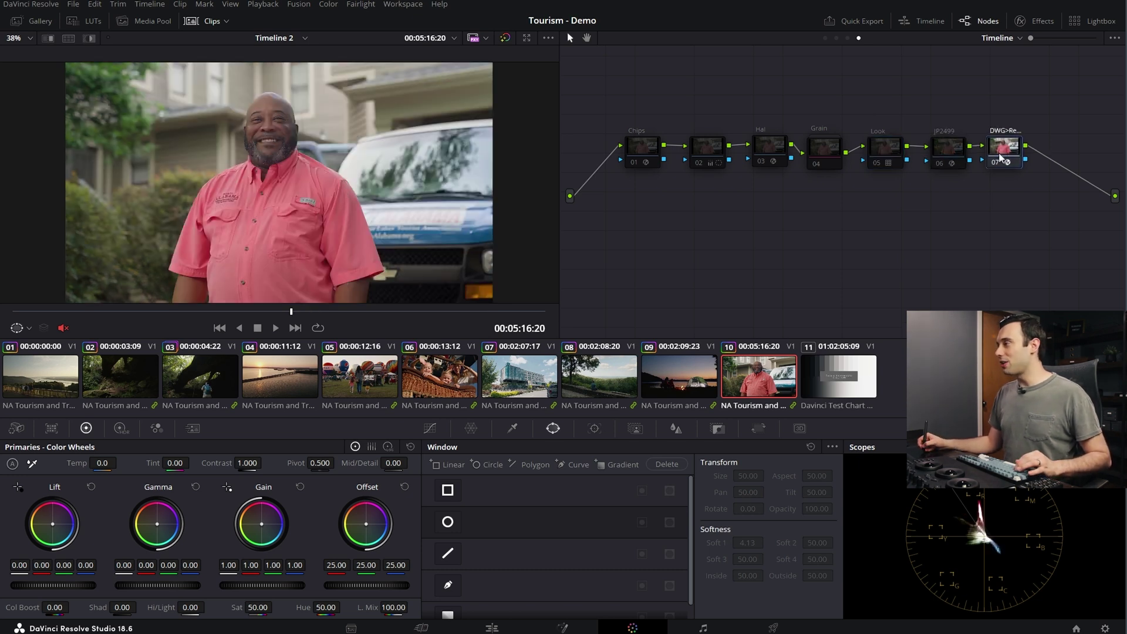
- Disable the DWG-to-Rec.709 node and re-enable the Look and JP2499 nodes
{"action": "key", "text": "ctrl+d"}
{"action": "left_click", "coordinate": [887, 144]}
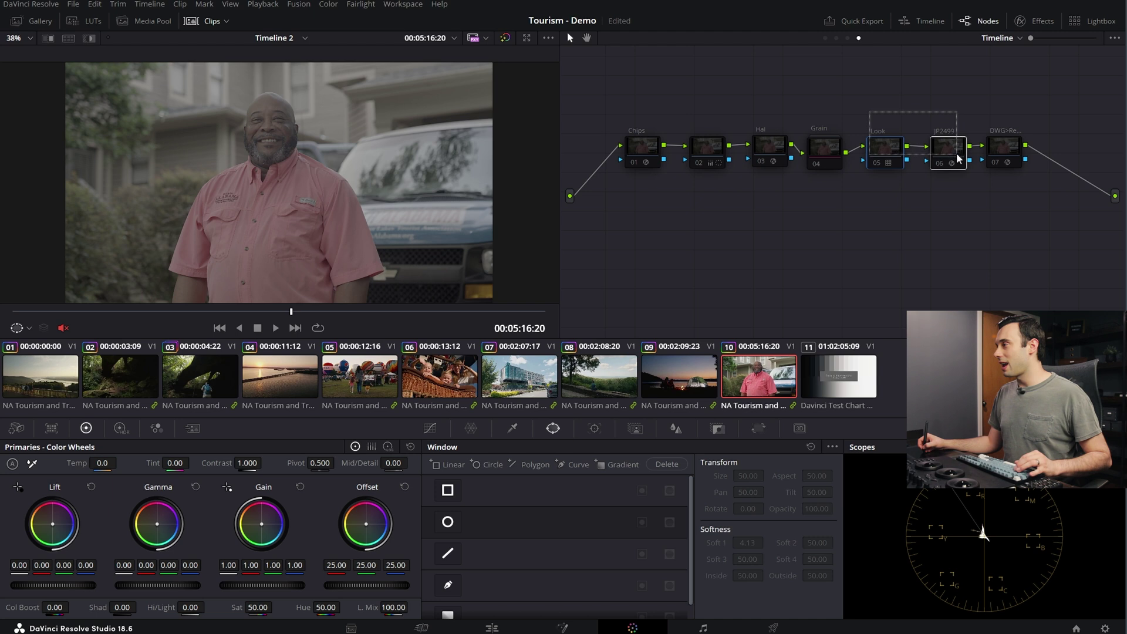
{"action": "key", "text": "ctrl+d"}
- Compare the shirt and van between the grabbed reference still and the current Look and JP2499 grade using the image wipe
{"action": "key", "text": "ctrl+w"}
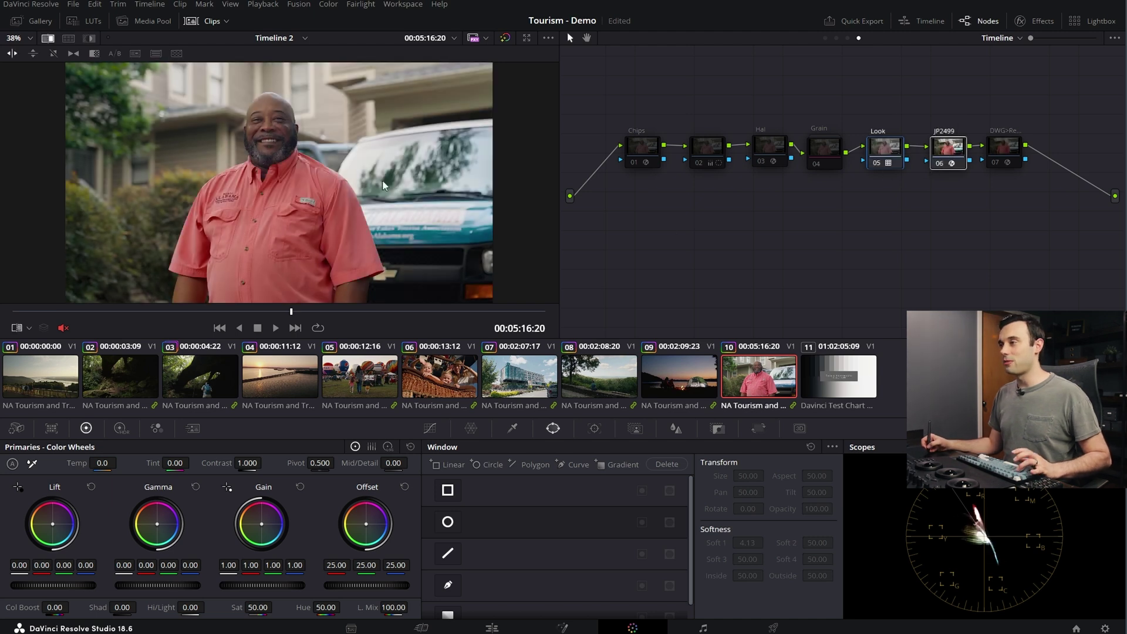
{"action": "key", "text": "ctrl+w"}
{"action": "key", "text": "ctrl+w"}
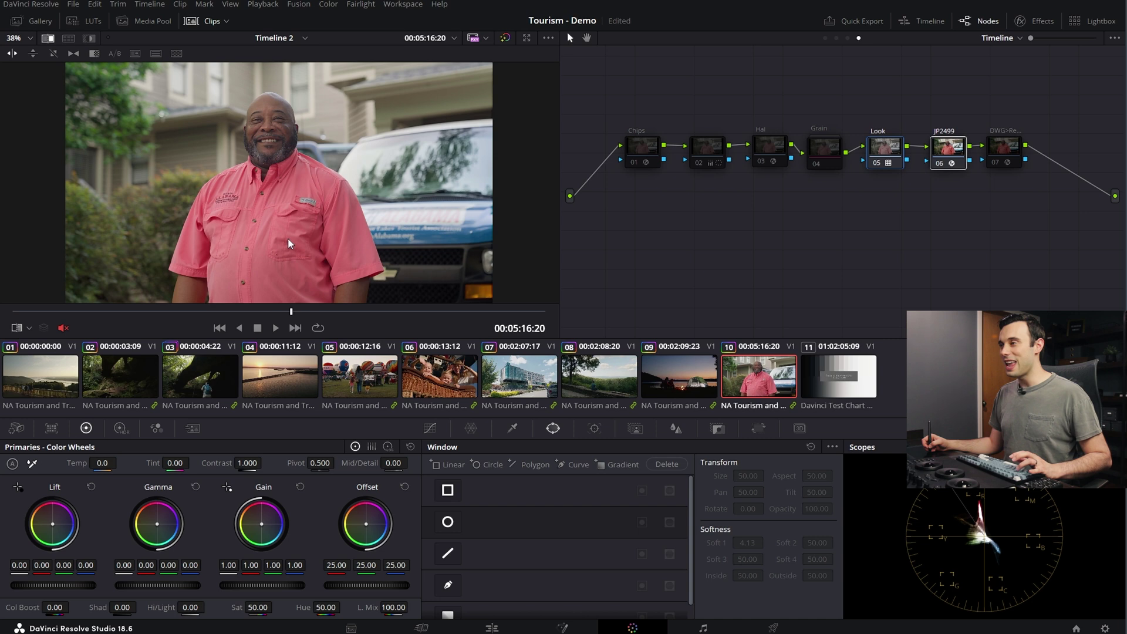
{"action": "key", "text": "ctrl+w"}
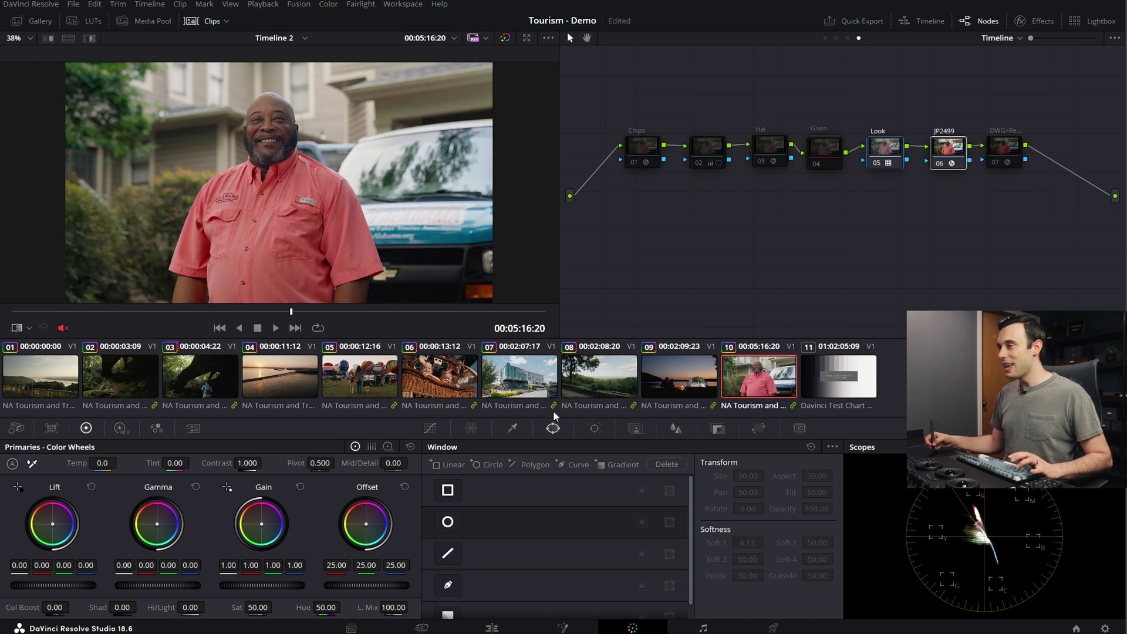
{"action": "key", "text": "ctrl+w"}
{"action": "key", "text": "ctrl+w"}
{"action": "key", "text": "ctrl+w"}
{"action": "key", "text": "ctrl+w"}
{"action": "key", "text": "ctrl+w"}
{"action": "key", "text": "shift+d"}
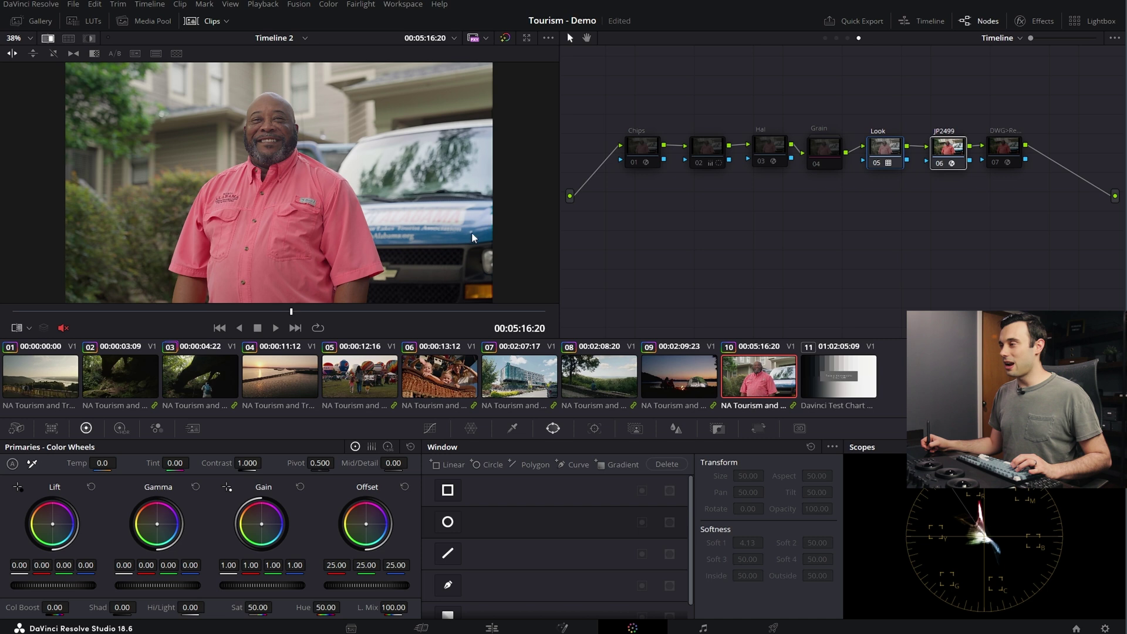
{"action": "key", "text": "ctrl+w"}
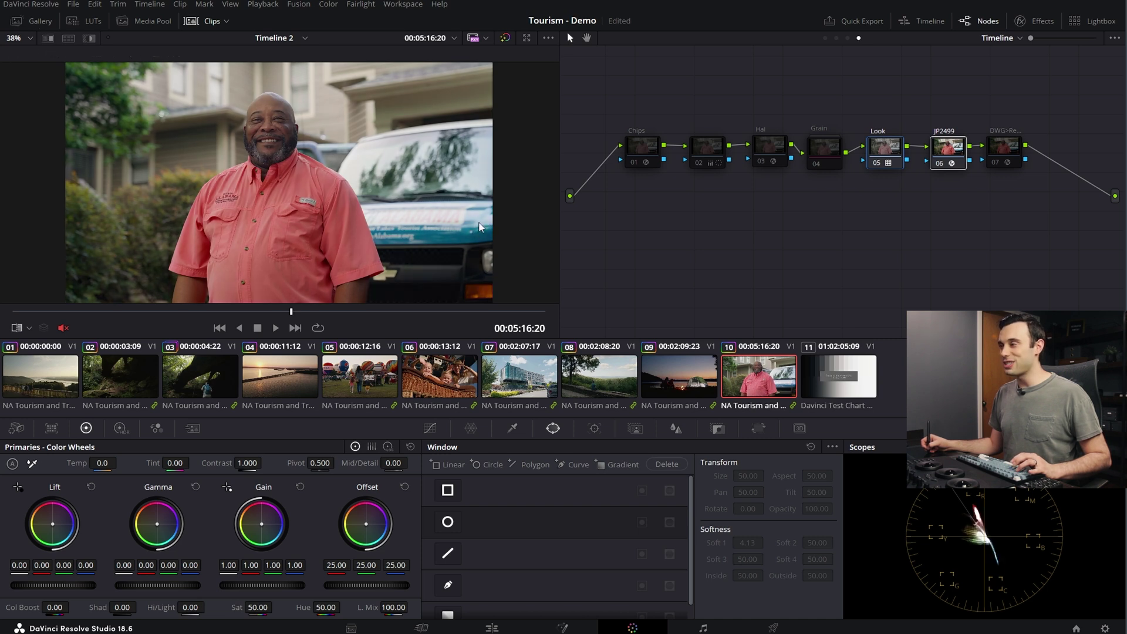
- Alternate between the reference still and the current grade to examine the colour differences on the vectorscope
{"action": "key", "text": "ctrl+z"}
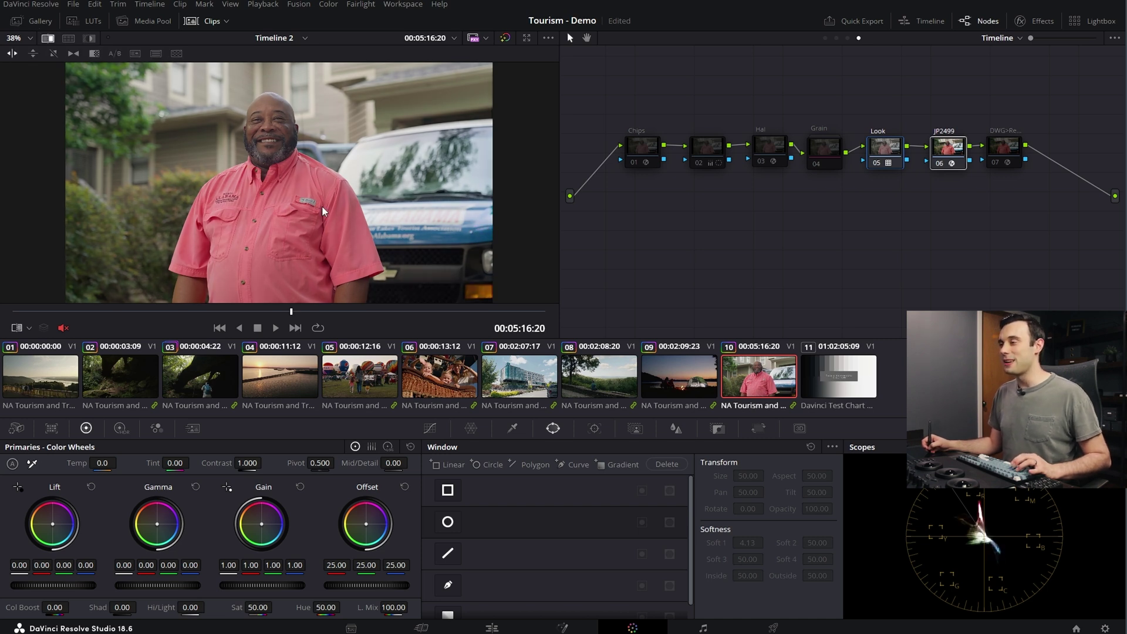
{"action": "key", "text": "ctrl+shift+z"}
{"action": "key", "text": "ctrl+z"}
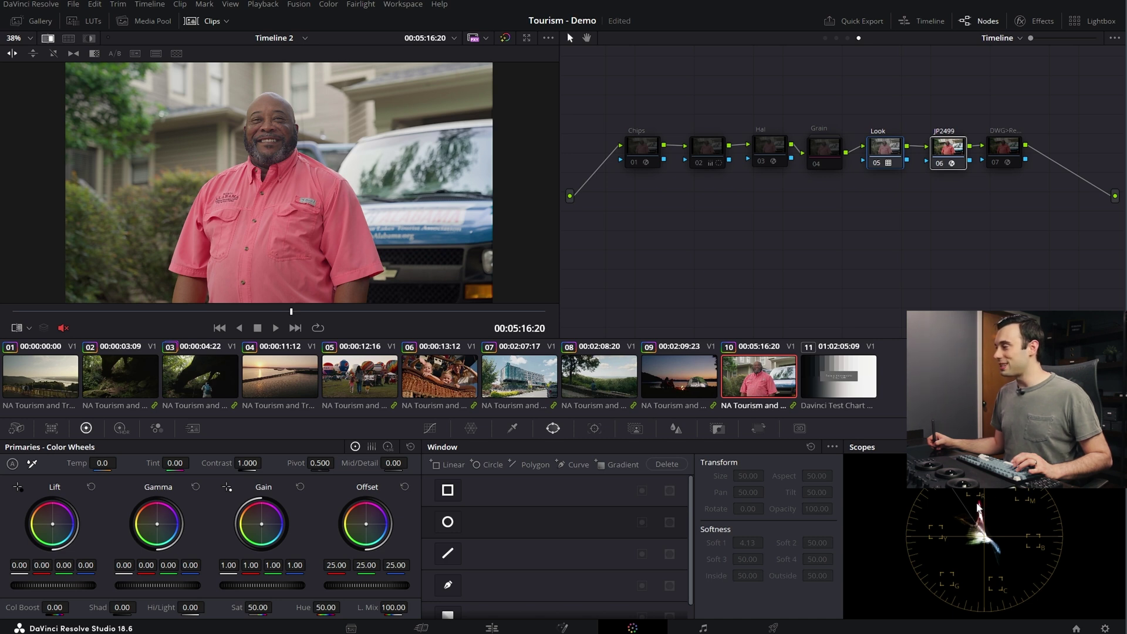
{"action": "key", "text": "ctrl+w"}
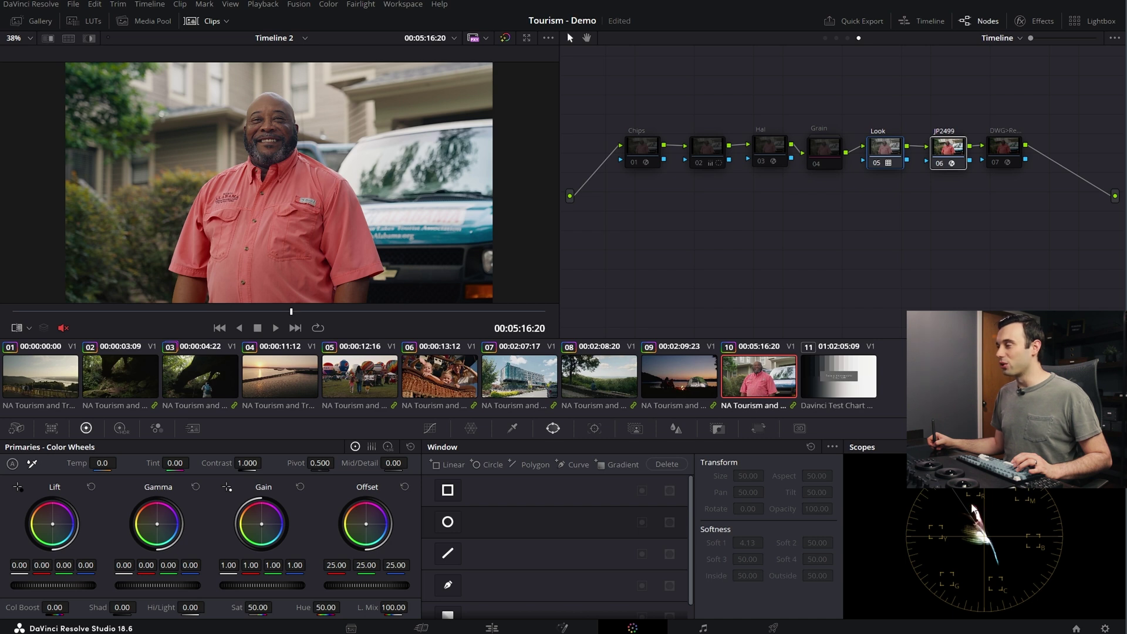
{"action": "key", "text": "ctrl+w"}
{"action": "key", "text": "ctrl+w"}
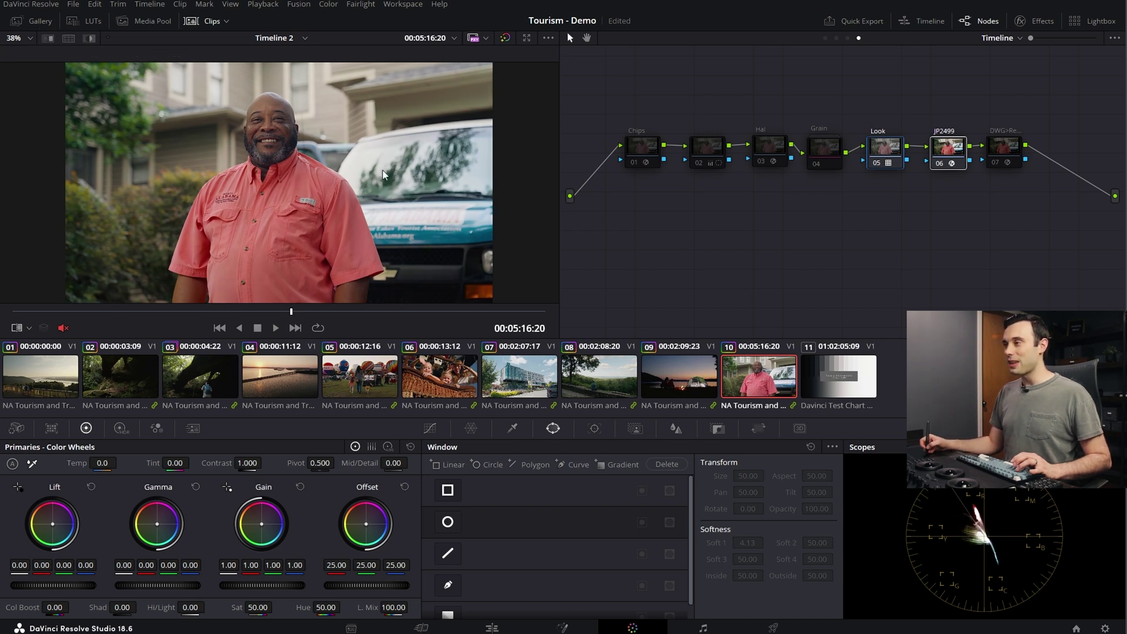
- Bypass and restore the grades on the portrait, and switch the node graph to Clip level
{"action": "key", "text": "shift+d"}
{"action": "key", "text": "shift+d"}
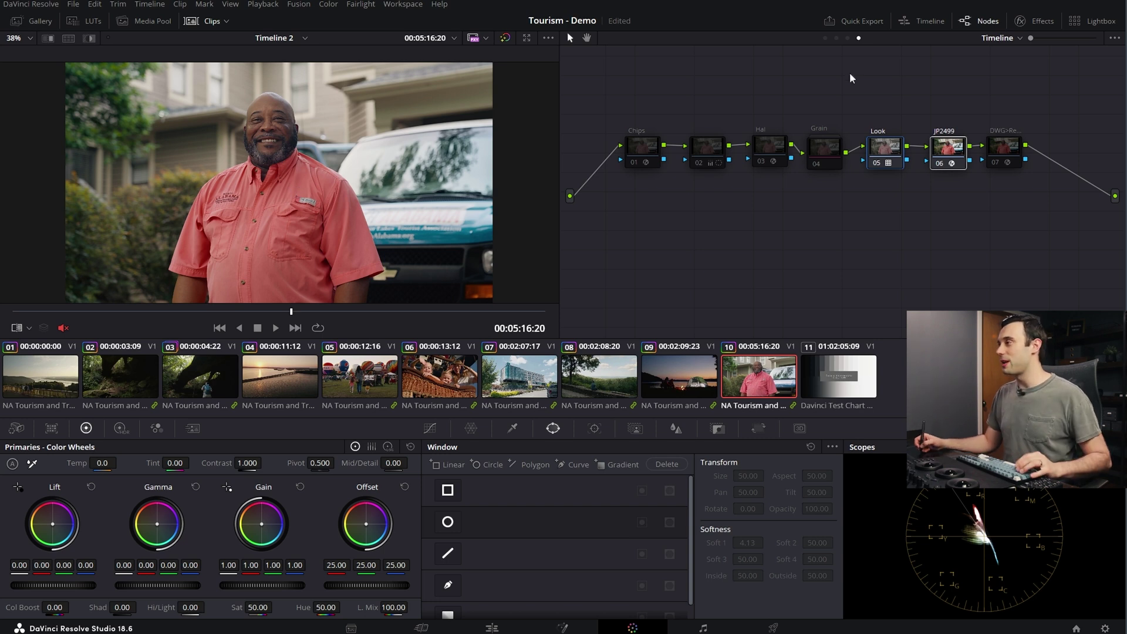
{"action": "left_click", "coordinate": [836, 38]}
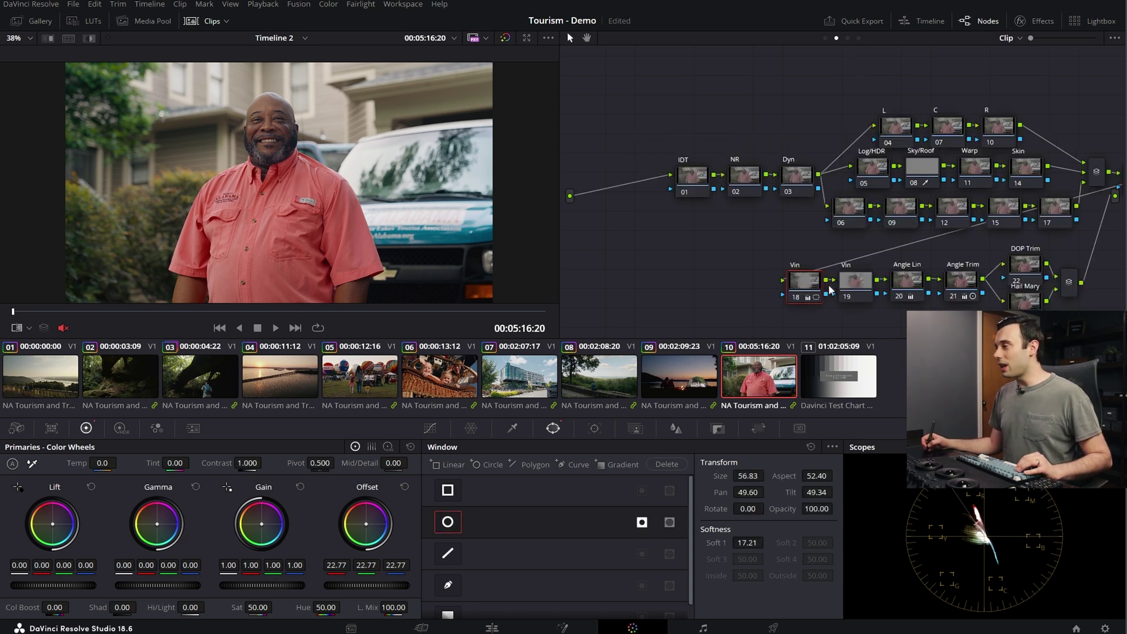
- Bypass the portrait's clip grades, bring back the Angle Lin, Angle Trim and Vin nodes, and toggle the whole clip grade to examine its effect
{"action": "key", "text": "shift+d"}
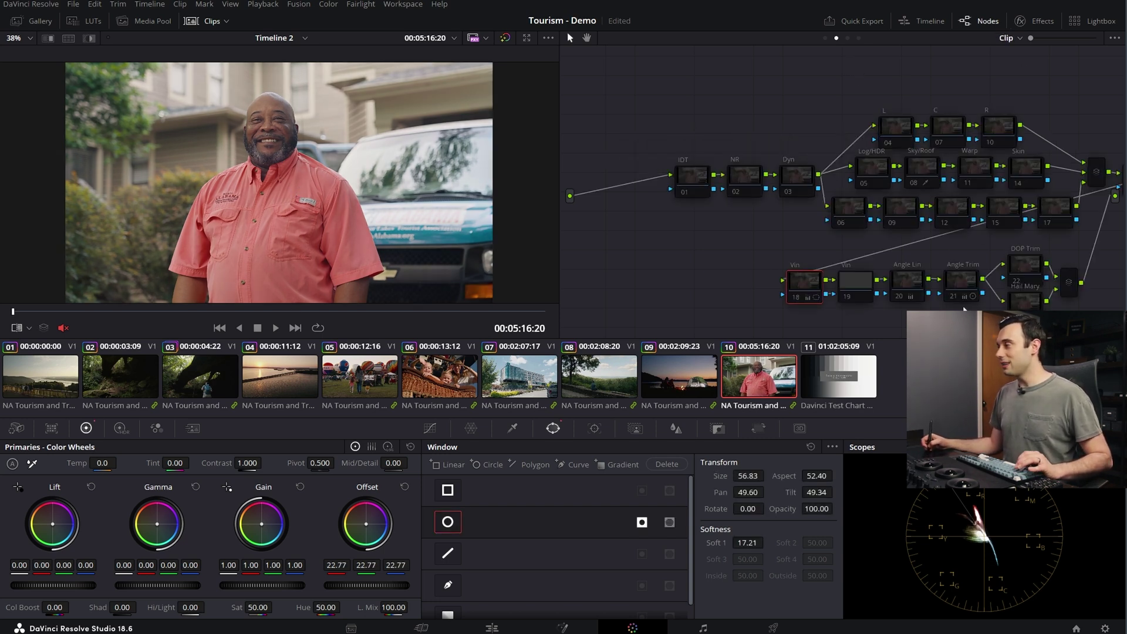
{"action": "left_click", "coordinate": [907, 282]}
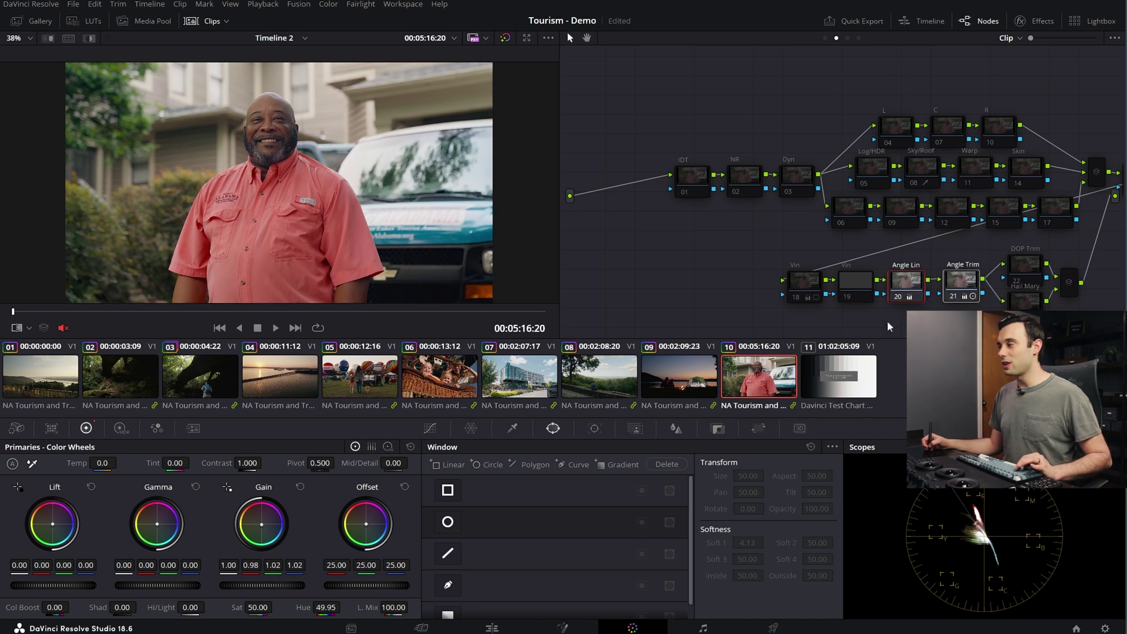
{"action": "left_click", "coordinate": [802, 297]}
{"action": "key", "text": "ctrl+d"}
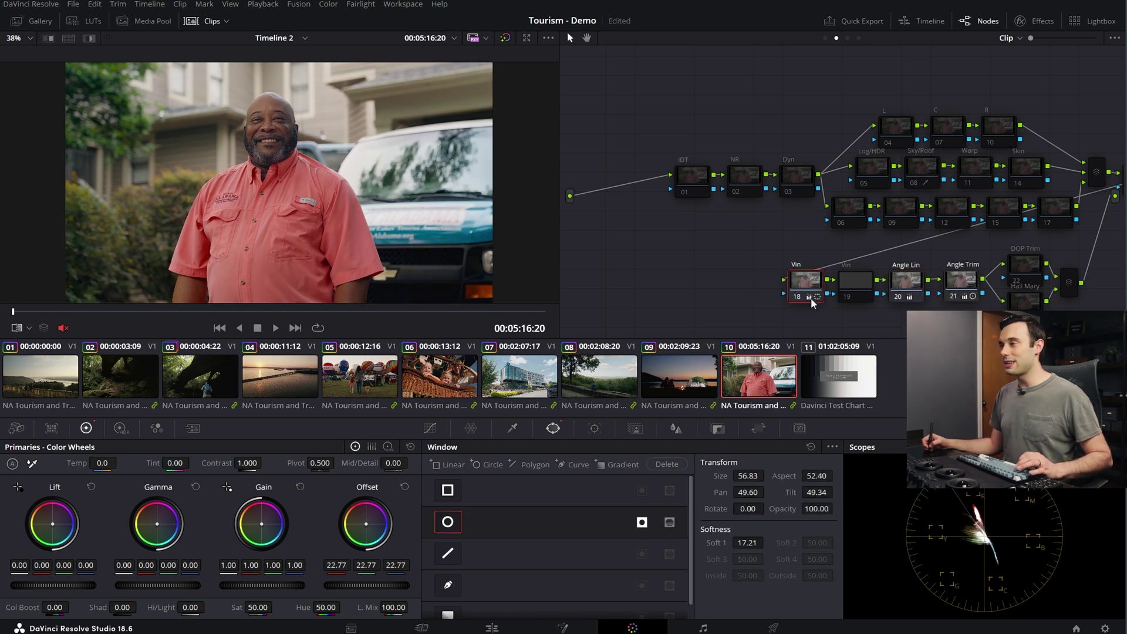
{"action": "key", "text": "alt+d"}
{"action": "key", "text": "alt+d"}
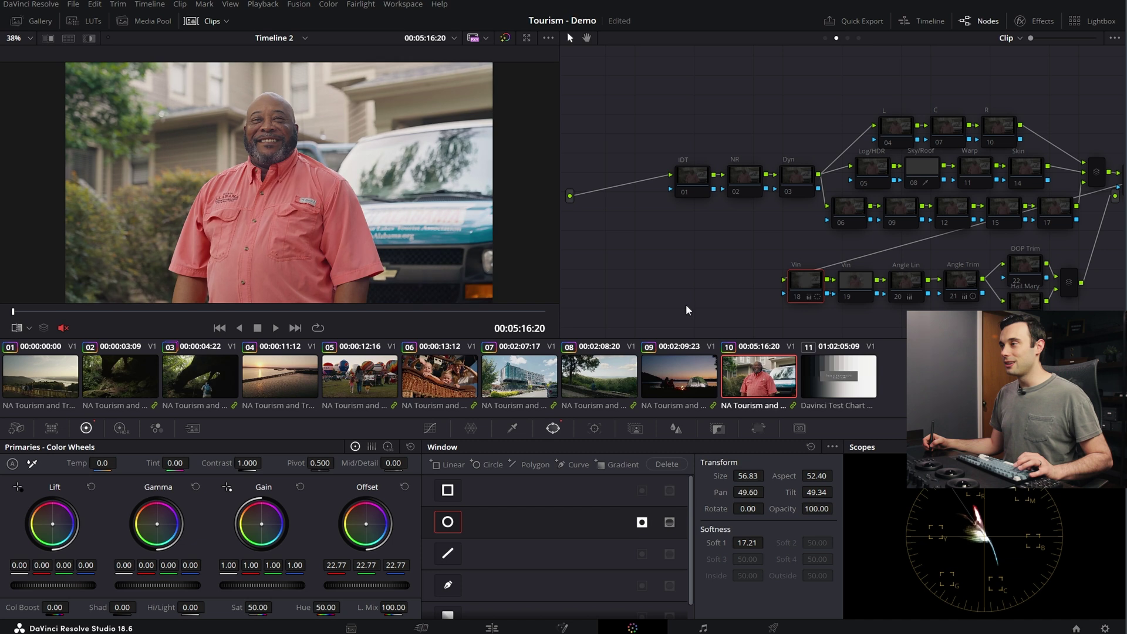
{"action": "key", "text": "alt+d"}
- Alternate between the reference still and the finished portrait grade to compare the shirt and van colours
{"action": "key", "text": "ctrl+w"}
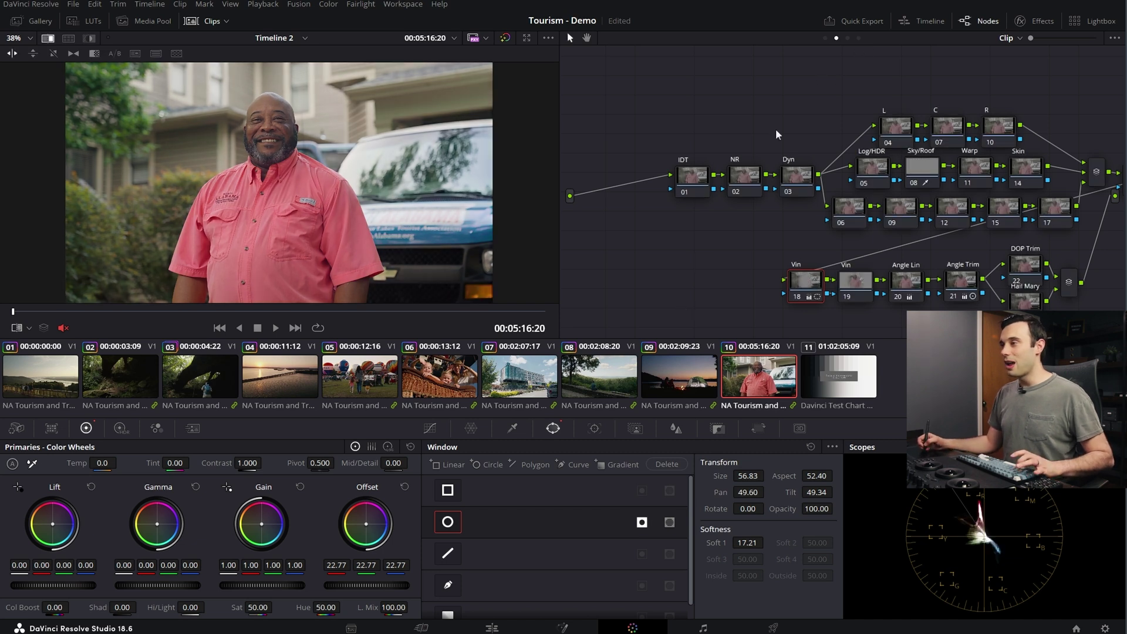
{"action": "key", "text": "ctrl+w"}
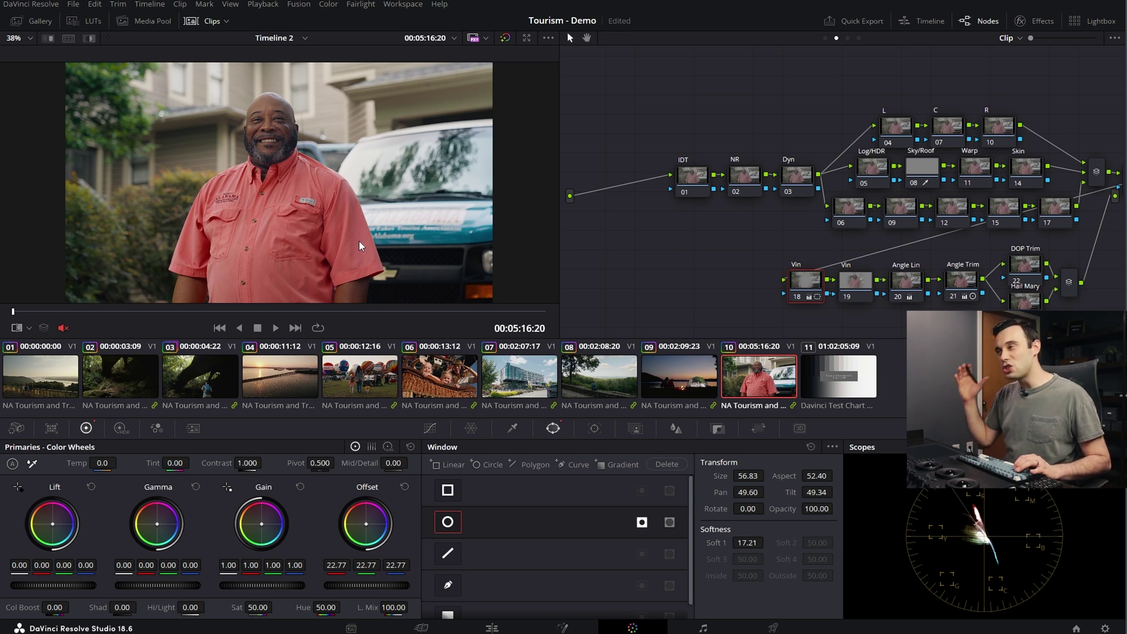
{"action": "key", "text": "ctrl+w"}
{"action": "key", "text": "ctrl+w"}
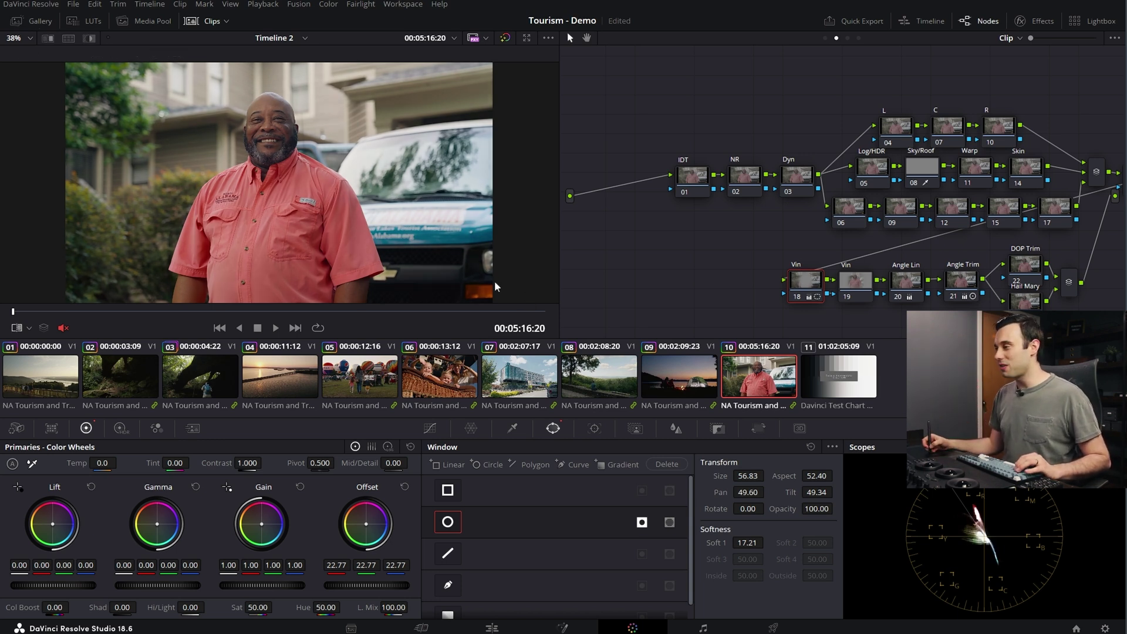
- Open clip 07 of the building at Timeline node level, disable the Look and JP2499 nodes, and enable the DWG-to-Rec.709 node
{"action": "key", "text": "shift+grave"}
{"action": "left_click", "coordinate": [529, 379]}
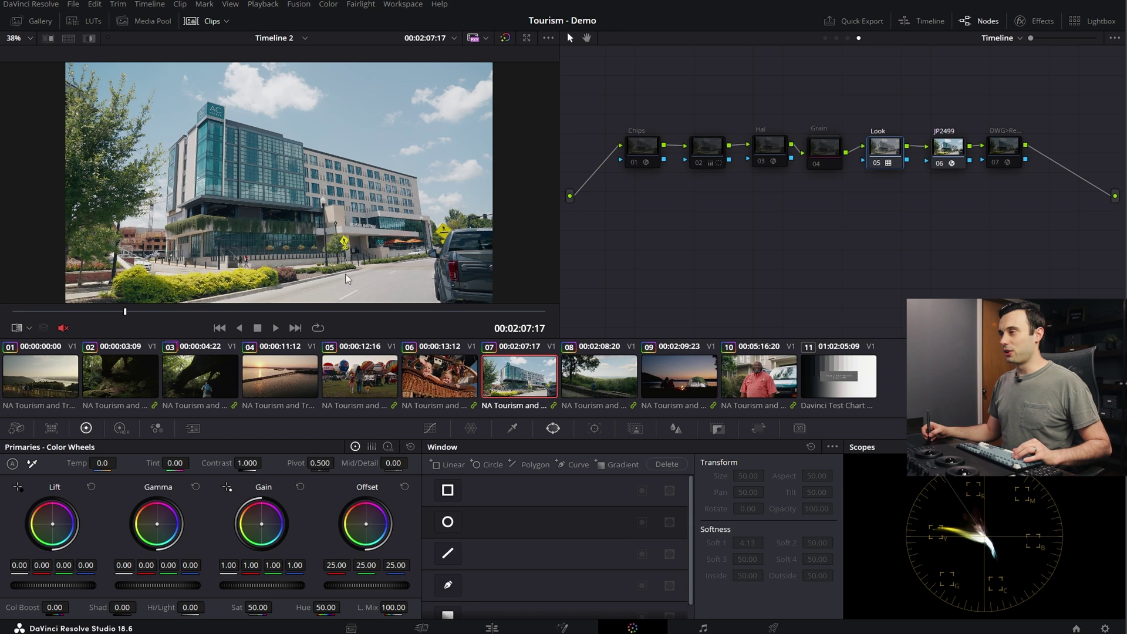
{"action": "left_click_drag", "start_coordinate": [861, 121], "coordinate": [953, 157]}
{"action": "key", "text": "ctrl+d"}
{"action": "left_click", "coordinate": [1009, 150]}
{"action": "key", "text": "ctrl+d"}
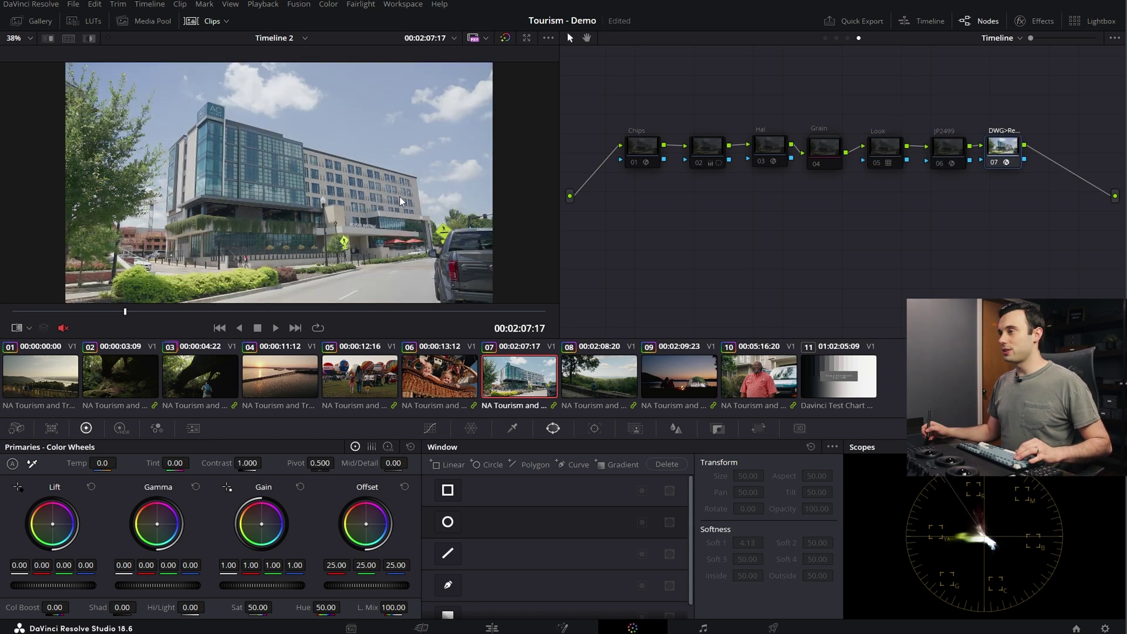
- Disable the DWG-to-Rec.709 node and re-enable the Look and JP2499 nodes on the building clip
{"action": "key", "text": "ctrl+d"}
{"action": "left_click", "coordinate": [956, 149]}
{"action": "left_click_drag", "start_coordinate": [956, 105], "coordinate": [890, 161]}
{"action": "key", "text": "ctrl+d"}
- Alternate between the reference still and the Look and JP2499 grade to compare the glass building and the sky
{"action": "key", "text": "ctrl+w"}
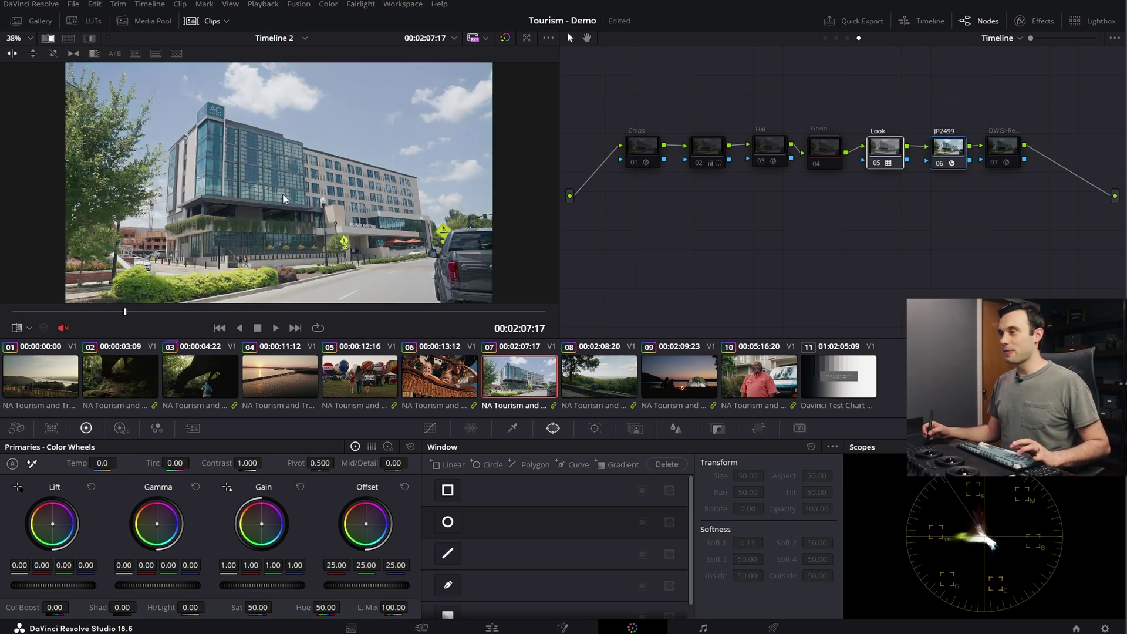
{"action": "key", "text": "ctrl+w"}
{"action": "key", "text": "ctrl+w"}
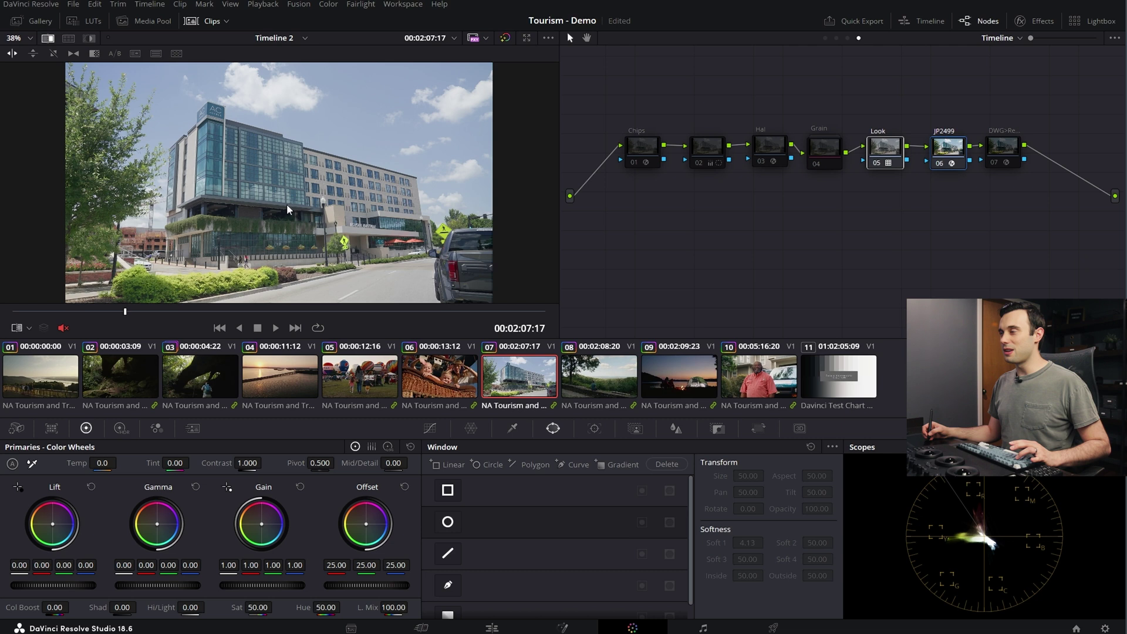
{"action": "key", "text": "ctrl+w"}
{"action": "key", "text": "ctrl+w"}
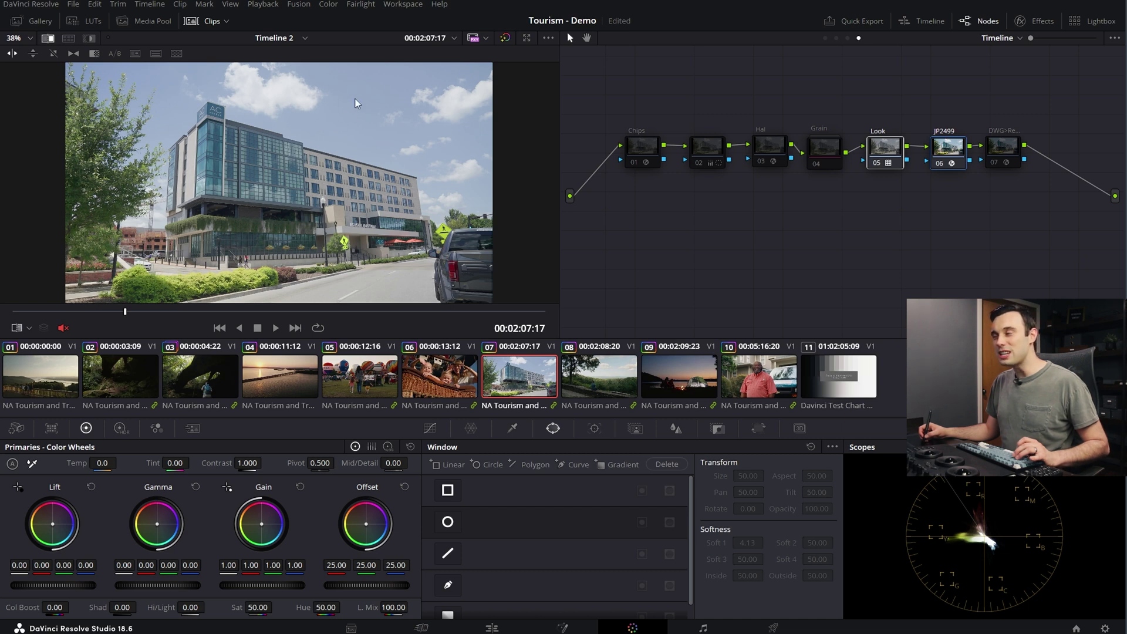
{"action": "key", "text": "ctrl+w"}
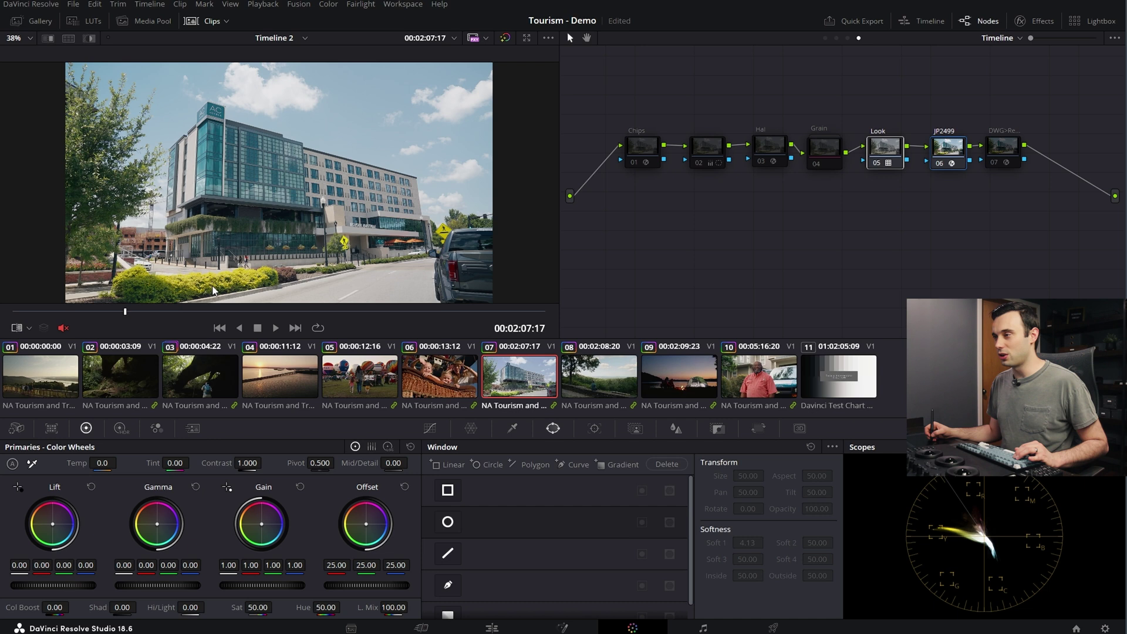
- Compare the roadside shrubs between the reference still and the current grade
{"action": "key", "text": "ctrl+w"}
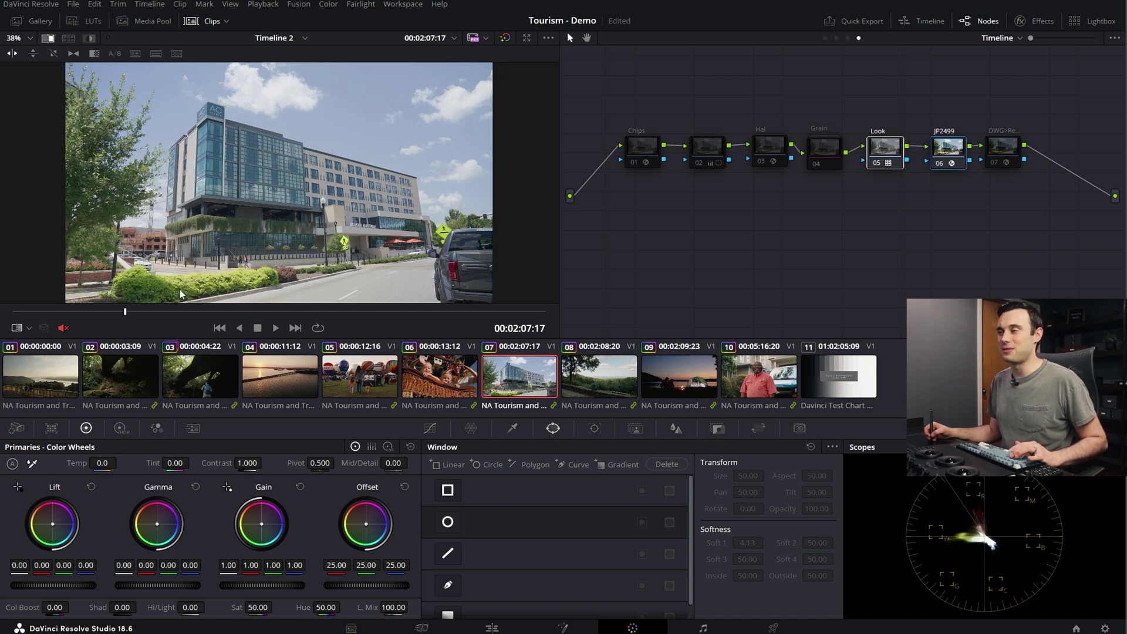
{"action": "key", "text": "ctrl+w"}
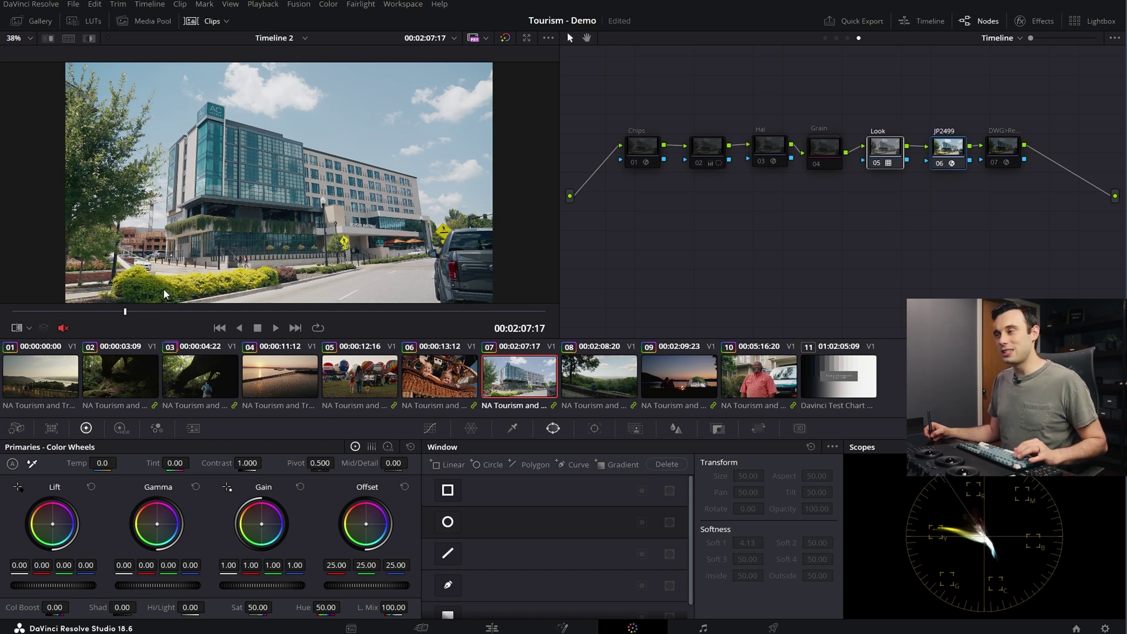
{"action": "key", "text": "ctrl+w"}
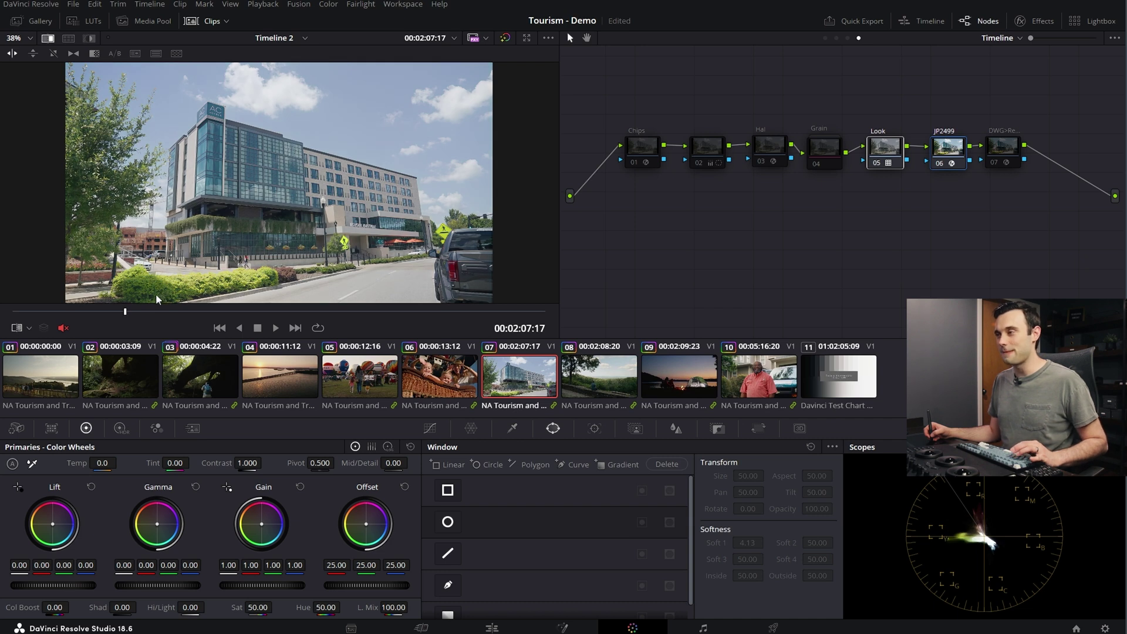
{"action": "key", "text": "ctrl+w"}
- Switch repeatedly between the reference still and the current grade to examine the building facade and the umbrellas
{"action": "key", "text": "ctrl+w"}
{"action": "key", "text": "ctrl+w"}
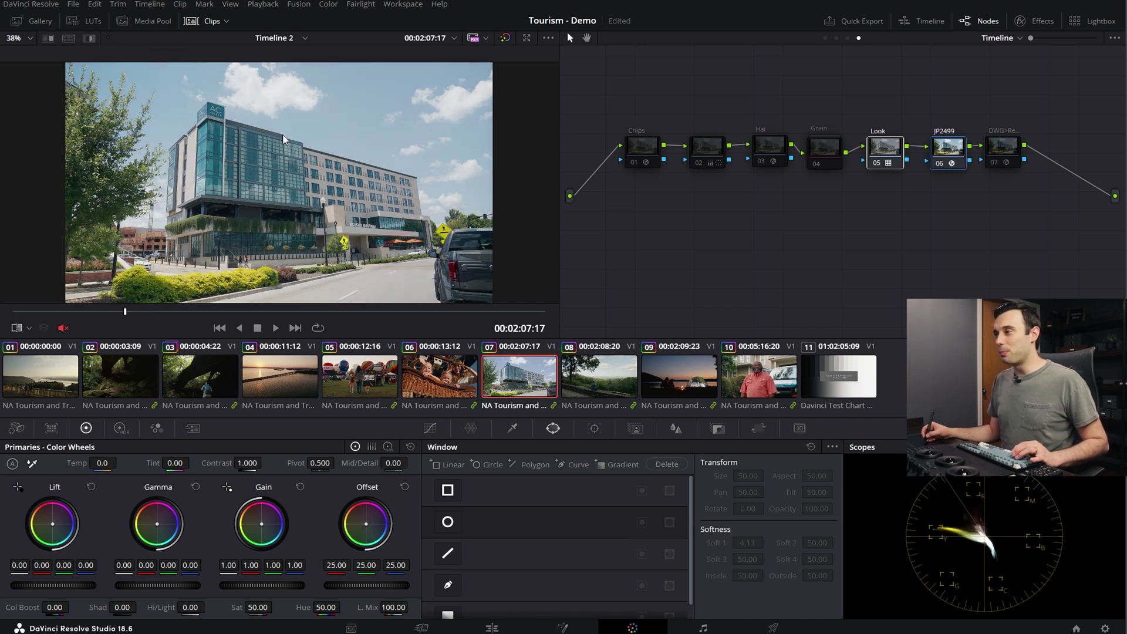
{"action": "key", "text": "ctrl+w"}
{"action": "key", "text": "ctrl+w"}
{"action": "key", "text": "ctrl+w"}
{"action": "key", "text": "ctrl+w"}
{"action": "key", "text": "ctrl+w"}
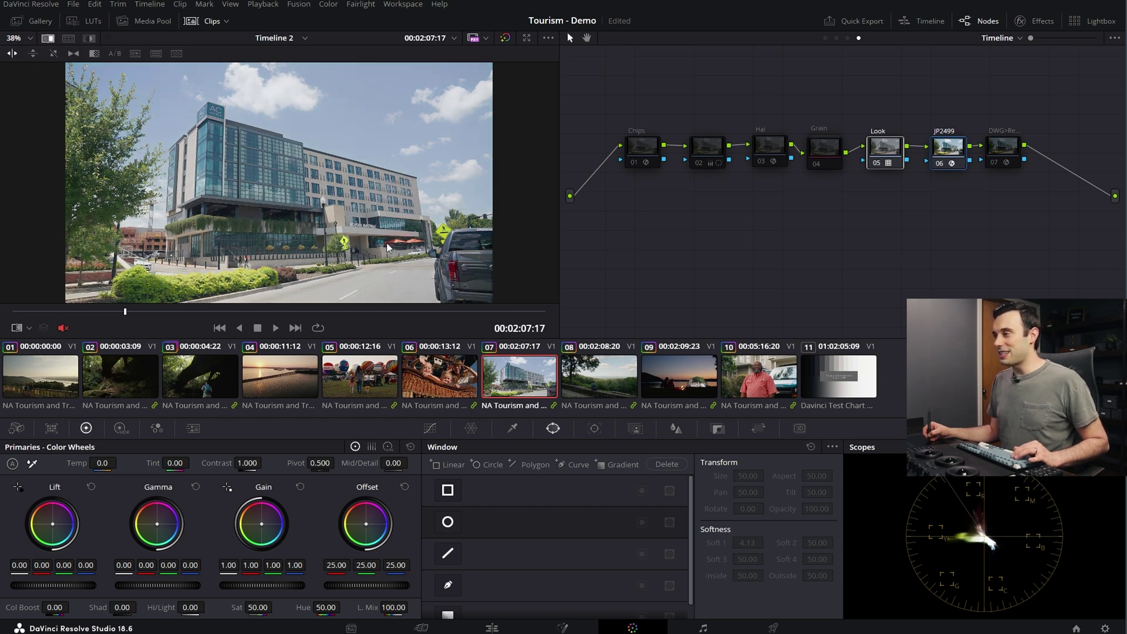
{"action": "key", "text": "ctrl+w"}
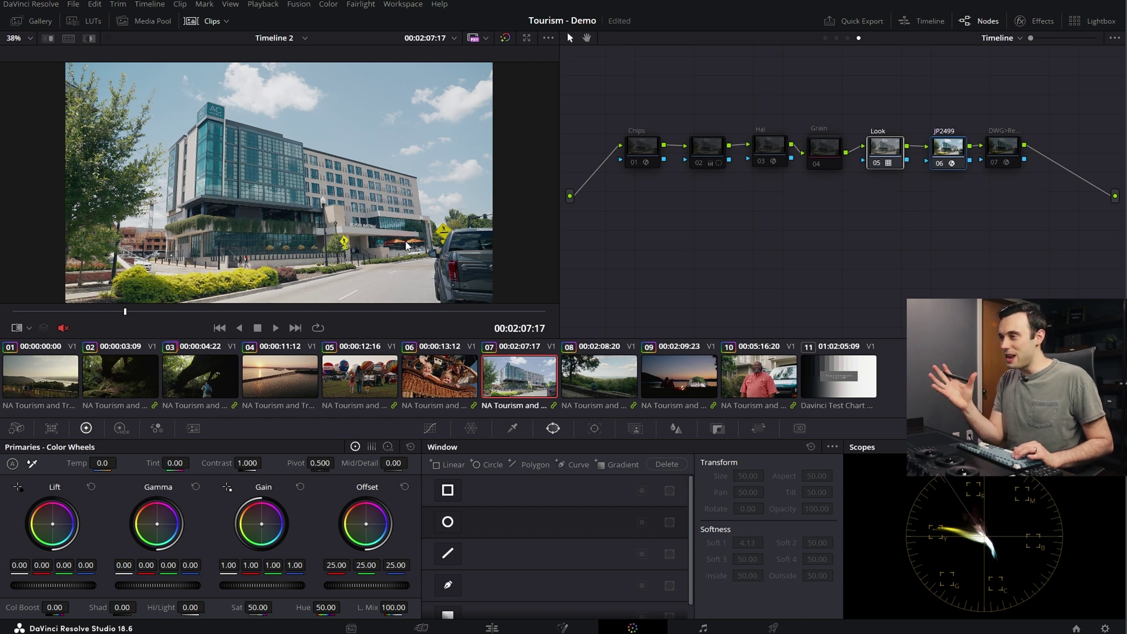
- Show the building clip's Clip-level node graph and repeatedly bypass and restore its grades to examine their contribution
{"action": "left_click", "coordinate": [837, 38]}
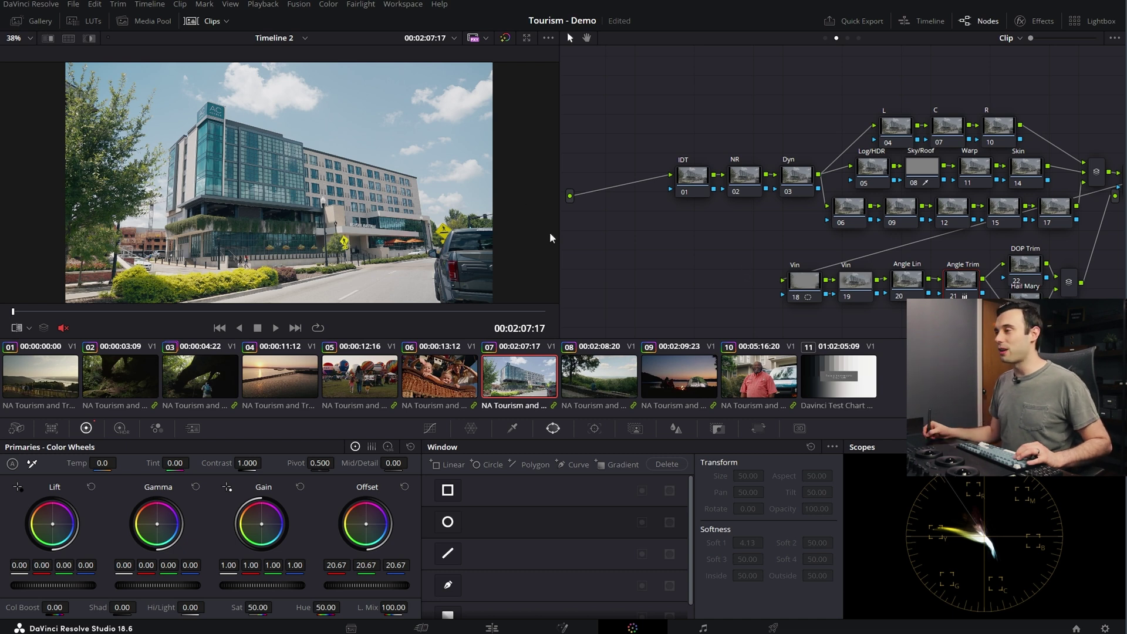
{"action": "key", "text": "alt+d"}
{"action": "key", "text": "alt+d"}
{"action": "key", "text": "alt+d"}
{"action": "key", "text": "shift+d"}
{"action": "key", "text": "shift+d"}
{"action": "key", "text": "shift+d"}
{"action": "key", "text": "shift+d"}
{"action": "key", "text": "shift+d"}
- Enable the Hal and Grain nodes in the Timeline-level node graph
{"action": "left_click", "coordinate": [858, 38]}
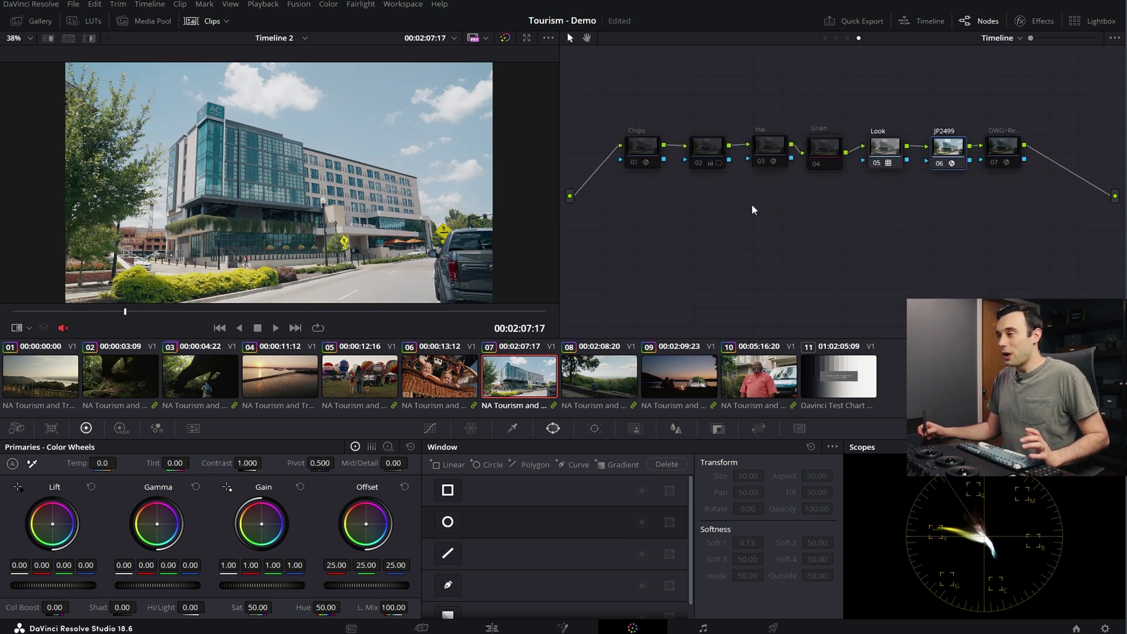
{"action": "left_click", "coordinate": [825, 149]}
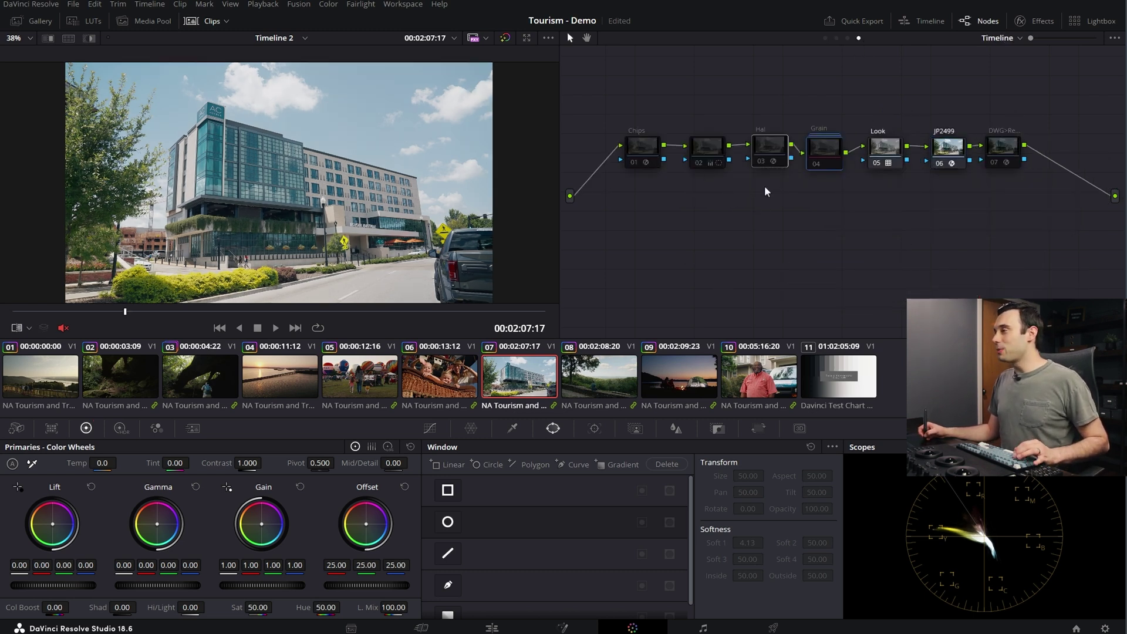
{"action": "key", "text": "ctrl+d"}
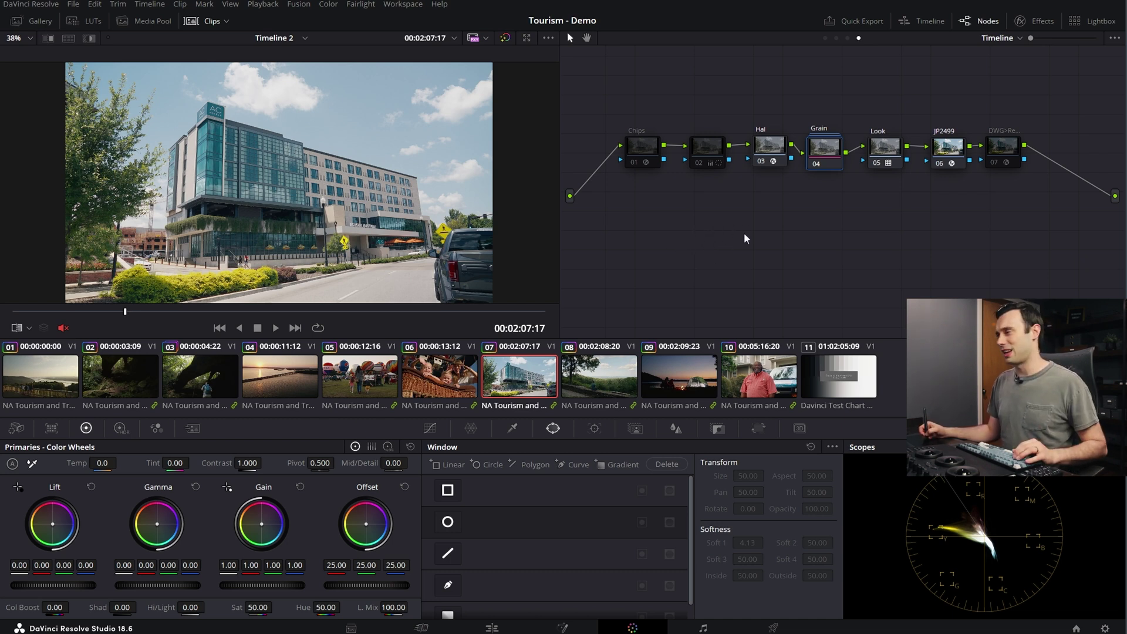
- Open clip 08 of the overlook and examine the tree branches against the sky up close with Hal and Grain active
{"action": "left_click", "coordinate": [604, 382]}
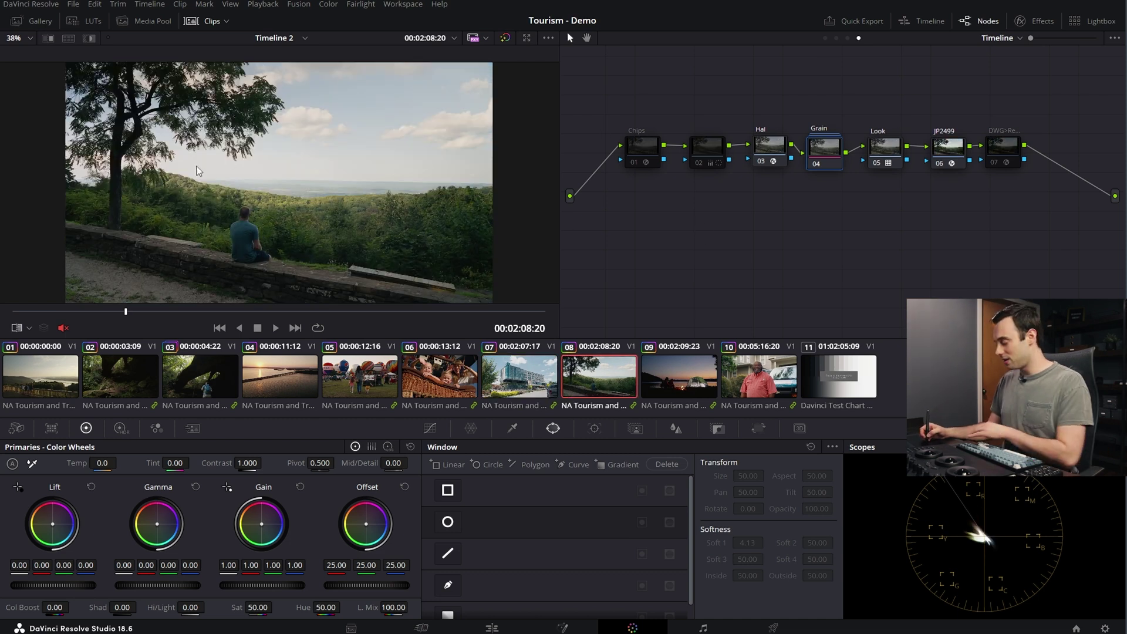
{"action": "scroll", "coordinate": [177, 175], "scroll_direction": "up", "scroll_amount": 3}
{"action": "scroll", "coordinate": [235, 113], "scroll_direction": "up", "scroll_amount": 5}
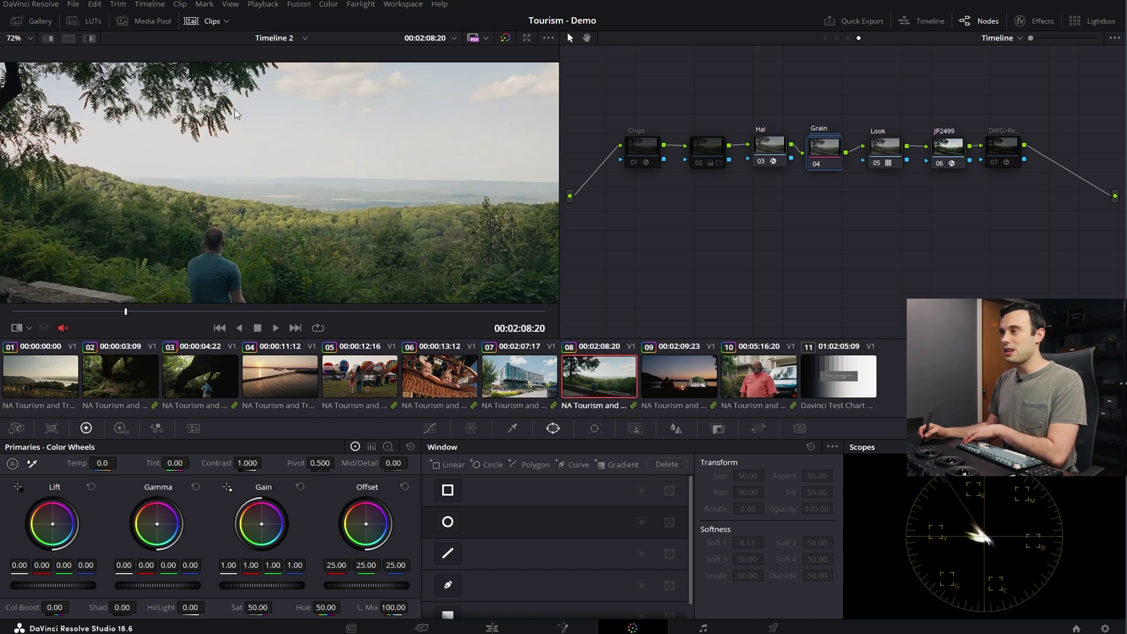
{"action": "left_click_drag", "start_coordinate": [219, 120], "coordinate": [348, 230]}
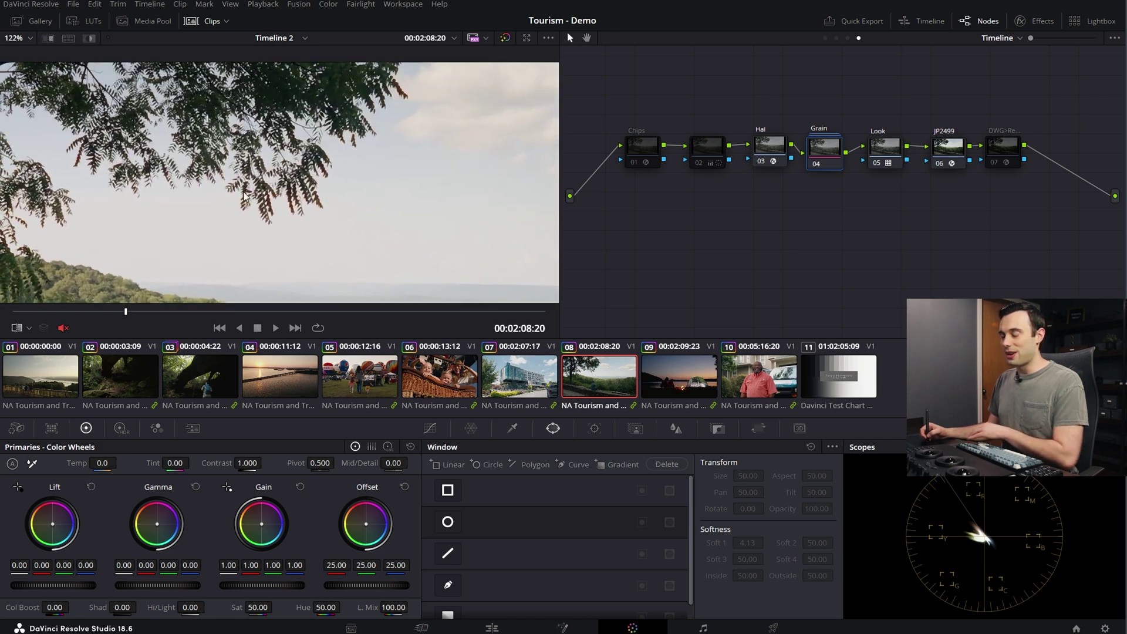
{"action": "key", "text": "shift+z"}
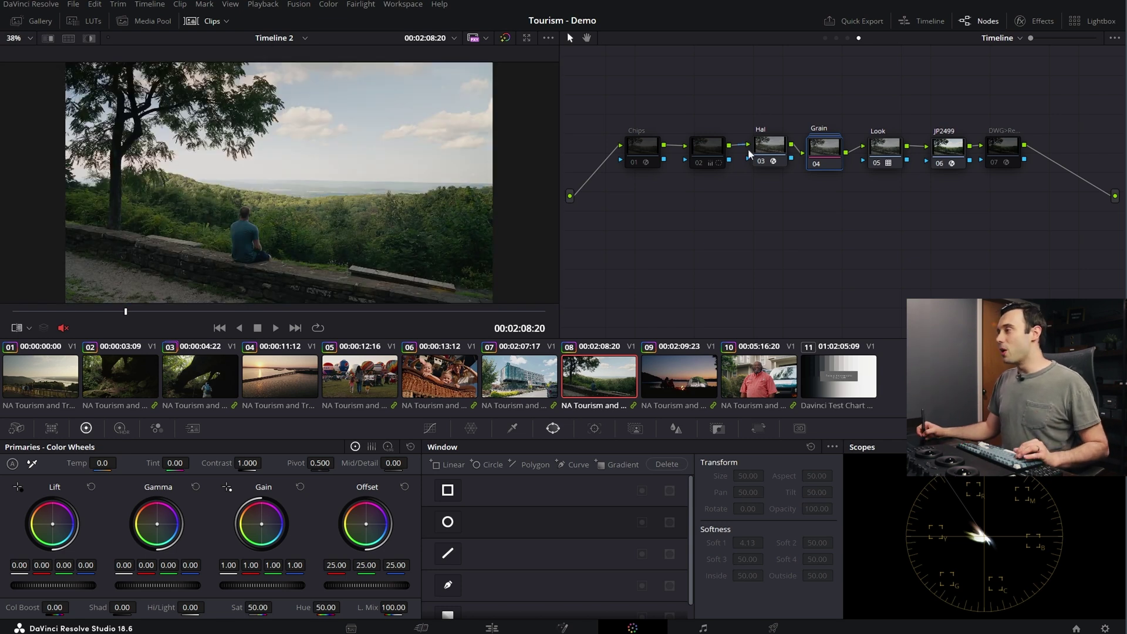
- Disable the Hal, Grain, Look and JP2499 nodes, enable the DWG-to-Rec.709 node, and grab a still of the overlook
{"action": "left_click", "coordinate": [772, 157]}
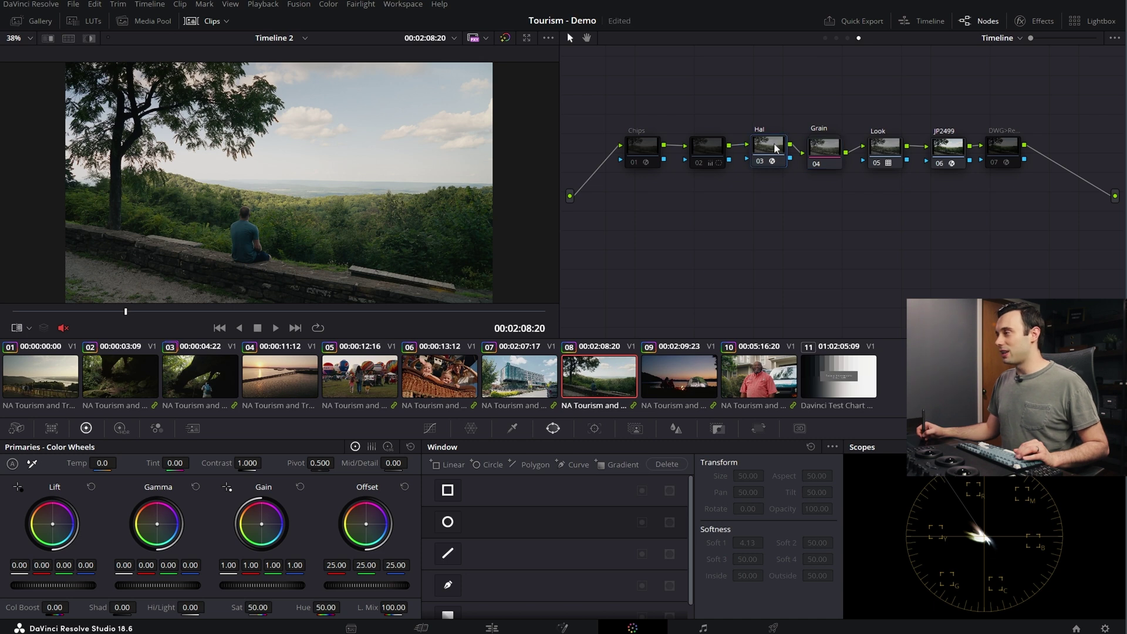
{"action": "left_click_drag", "start_coordinate": [737, 111], "coordinate": [968, 176]}
{"action": "key", "text": "ctrl+d"}
{"action": "left_click", "coordinate": [1009, 148]}
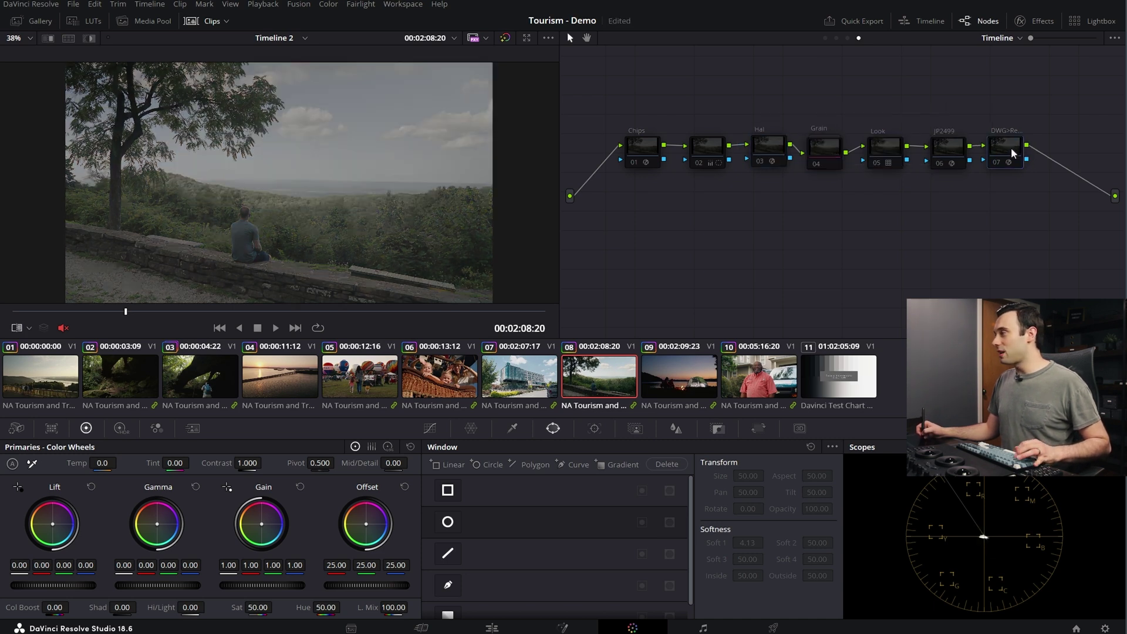
{"action": "key", "text": "ctrl+d"}
{"action": "right_click", "coordinate": [365, 197]}
{"action": "left_click", "coordinate": [390, 208]}
- Disable the DWG-to-Rec.709 node and re-enable the Hal, Grain, Look and JP2499 nodes on the overlook clip
{"action": "key", "text": "ctrl+d"}
{"action": "left_click", "coordinate": [772, 148]}
{"action": "left_click_drag", "start_coordinate": [757, 101], "coordinate": [947, 159]}
- Alternate between the overlook's reference still and the full timeline grade to compare the sky and foliage
{"action": "key", "text": "ctrl+w"}
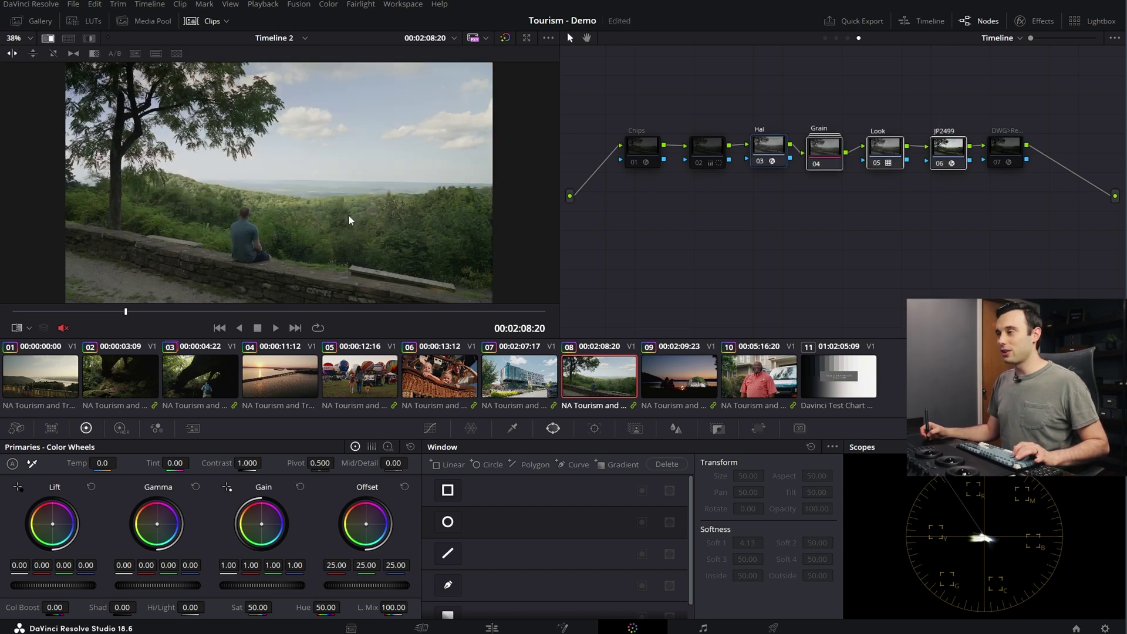
{"action": "key", "text": "ctrl+alt+w"}
{"action": "key", "text": "ctrl+alt+w"}
{"action": "key", "text": "ctrl+alt+w"}
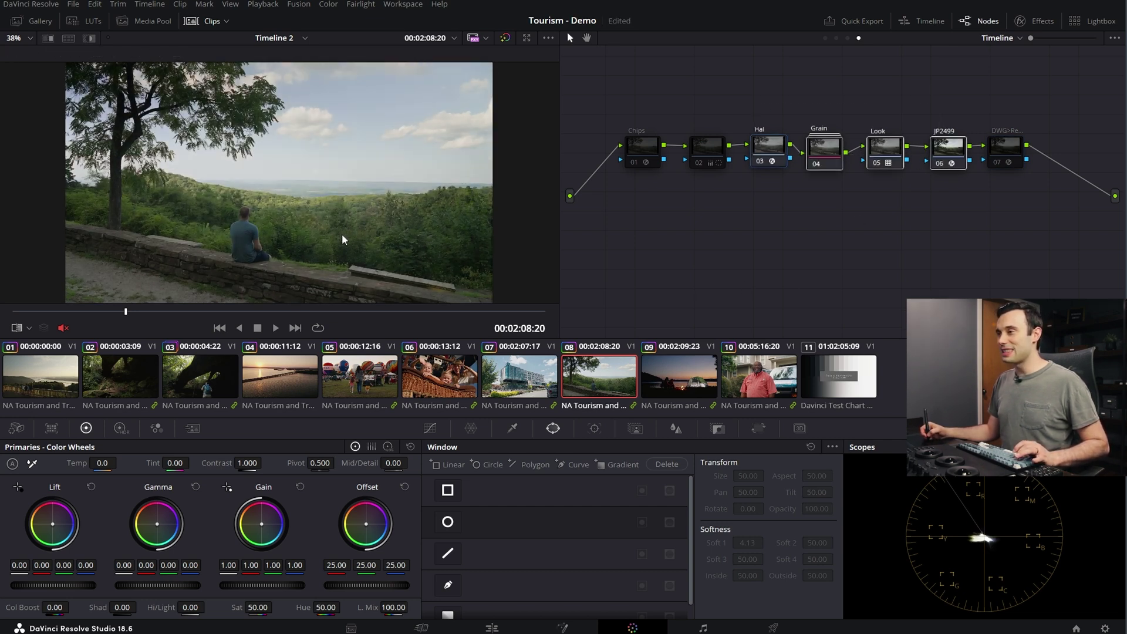
{"action": "key", "text": "ctrl+alt+w"}
{"action": "key", "text": "ctrl+alt+w"}
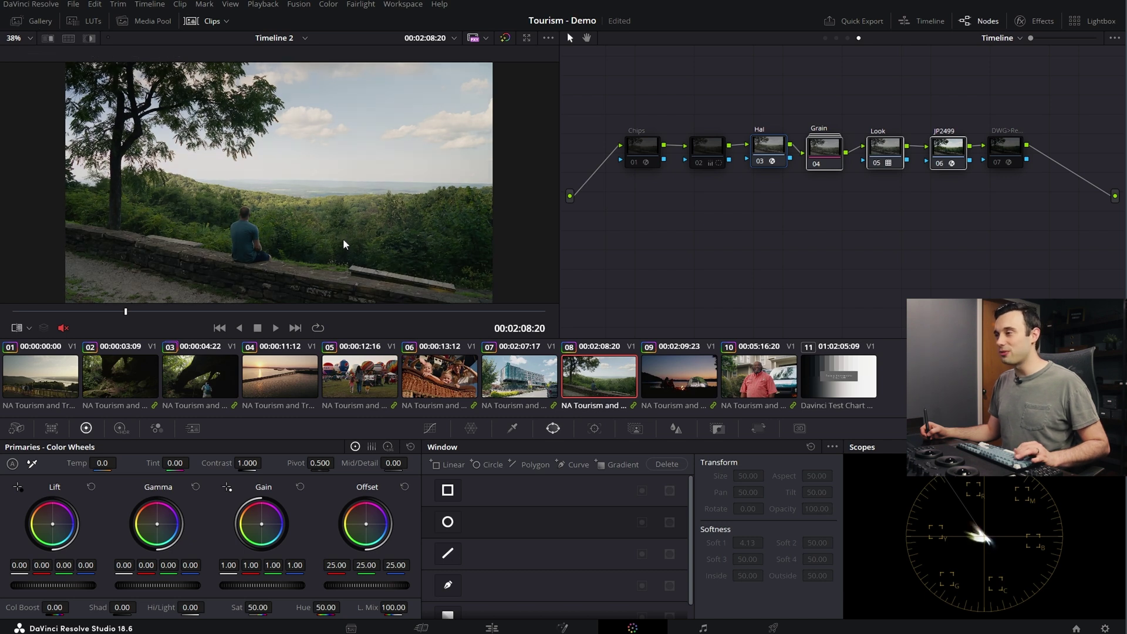
- Switch the overlook's node graph to Clip level and toggle its clip grades off and on to examine their effect
{"action": "left_click", "coordinate": [885, 148]}
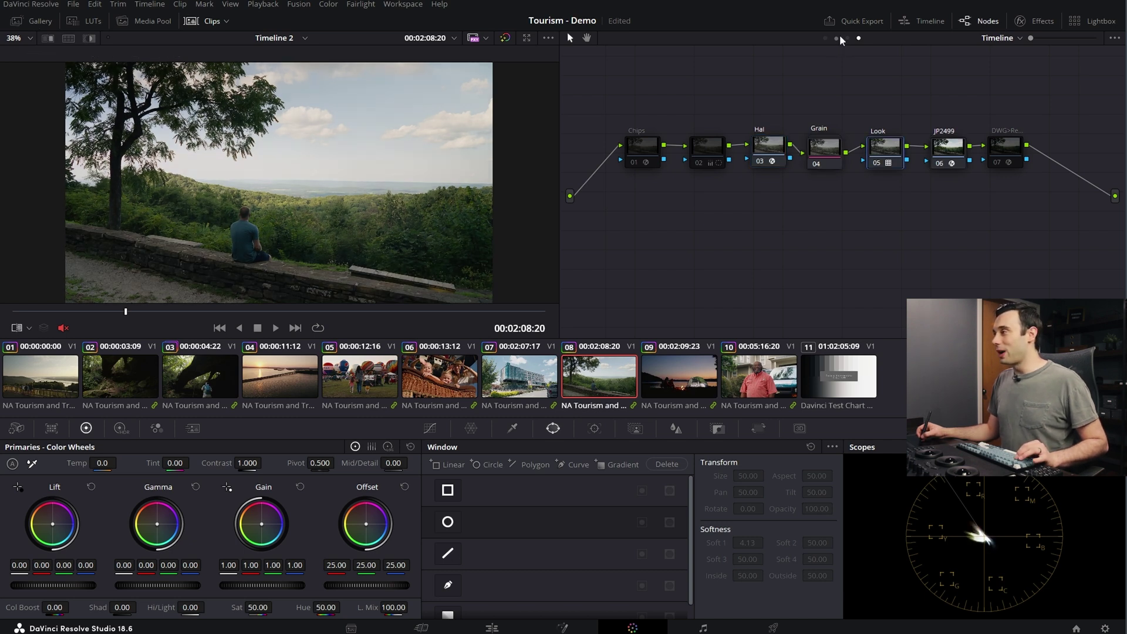
{"action": "left_click", "coordinate": [837, 38]}
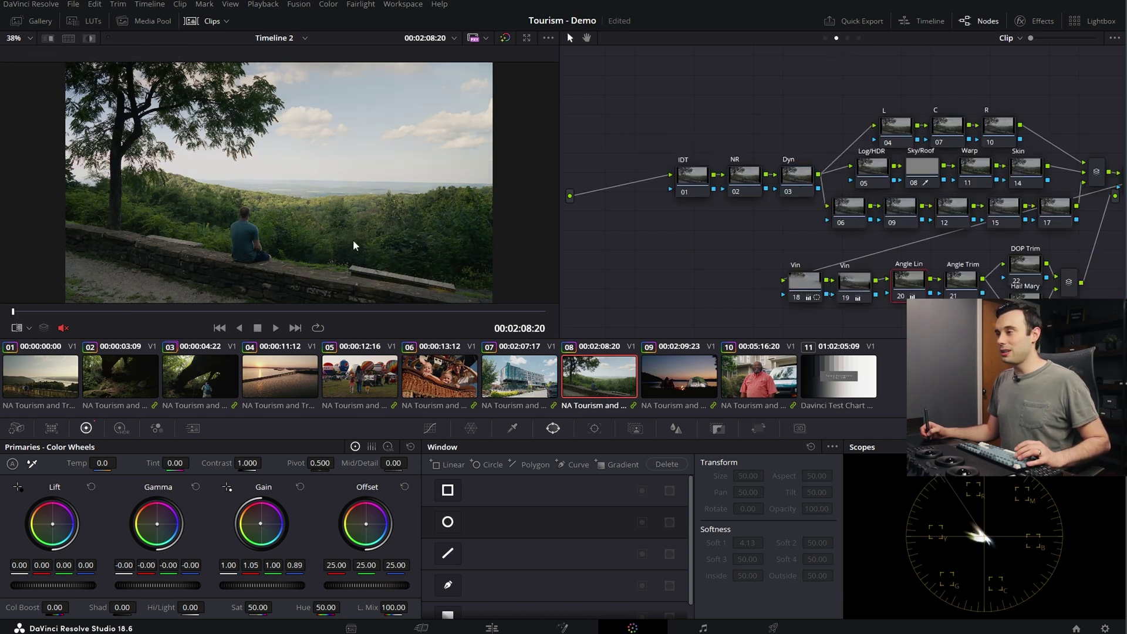
{"action": "key", "text": "shift+d"}
{"action": "key", "text": "shift+d"}
{"action": "key", "text": "shift+d"}
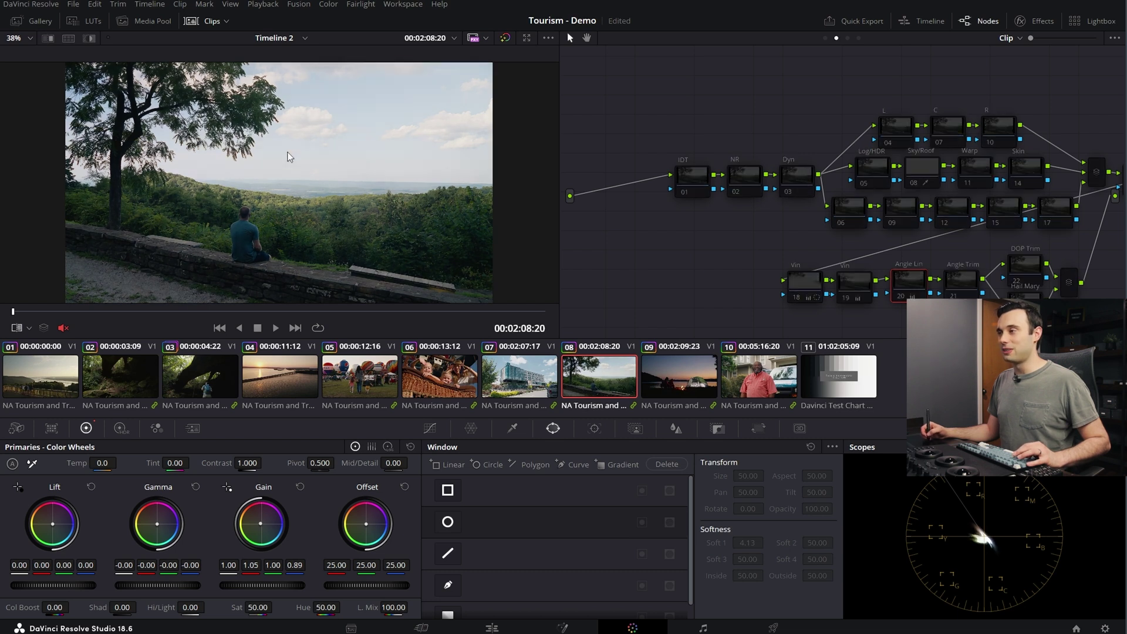
- Toggle the overlook's clip grades and its Angle Lin node off and on to judge their effect on the image
{"action": "key", "text": "shift+d"}
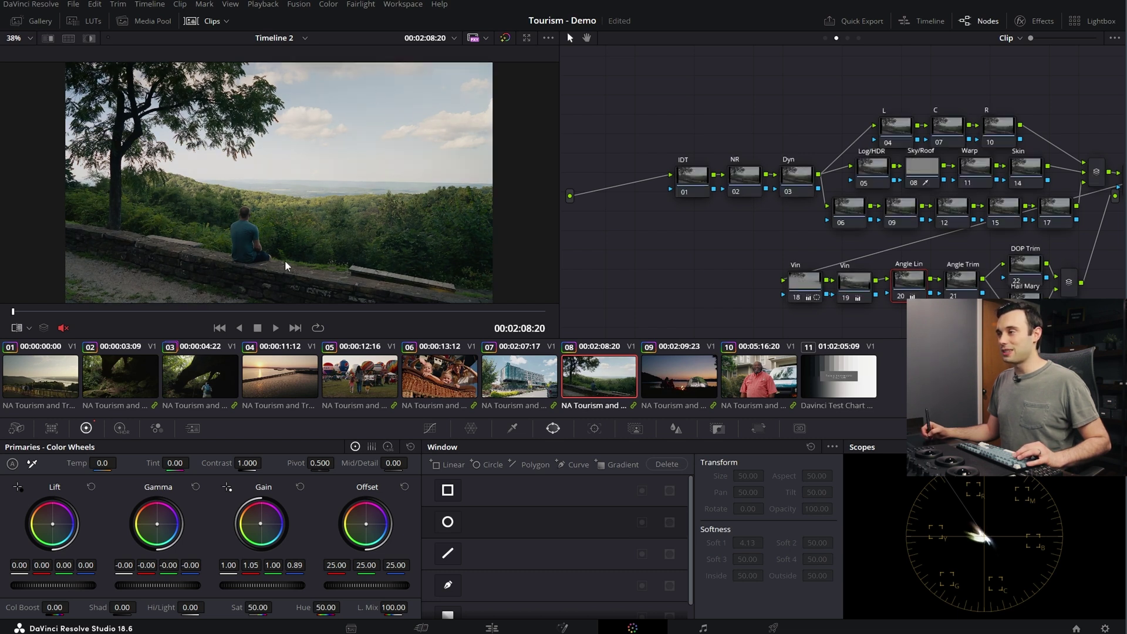
{"action": "key", "text": "shift+d"}
{"action": "key", "text": "shift+d"}
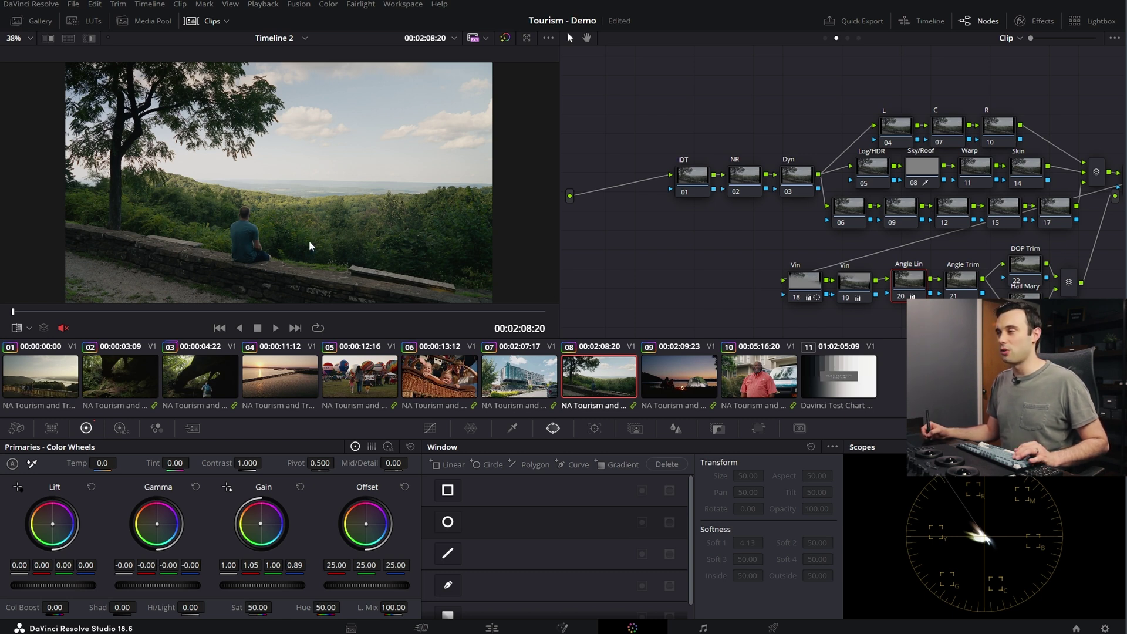
{"action": "key", "text": "ctrl+d"}
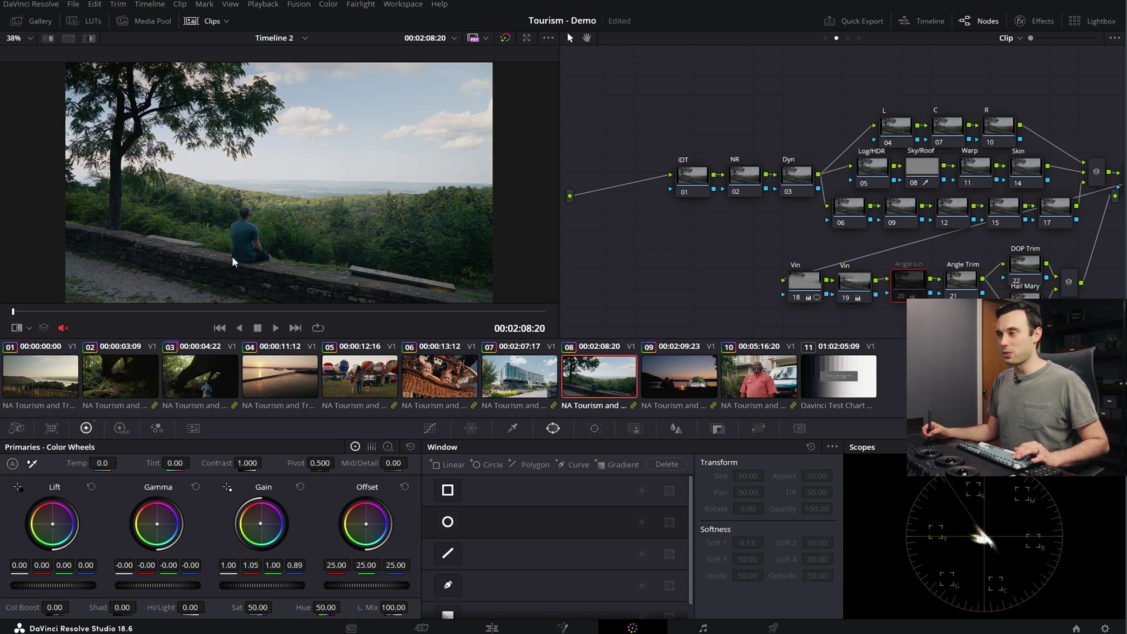
{"action": "key", "text": "ctrl+d"}
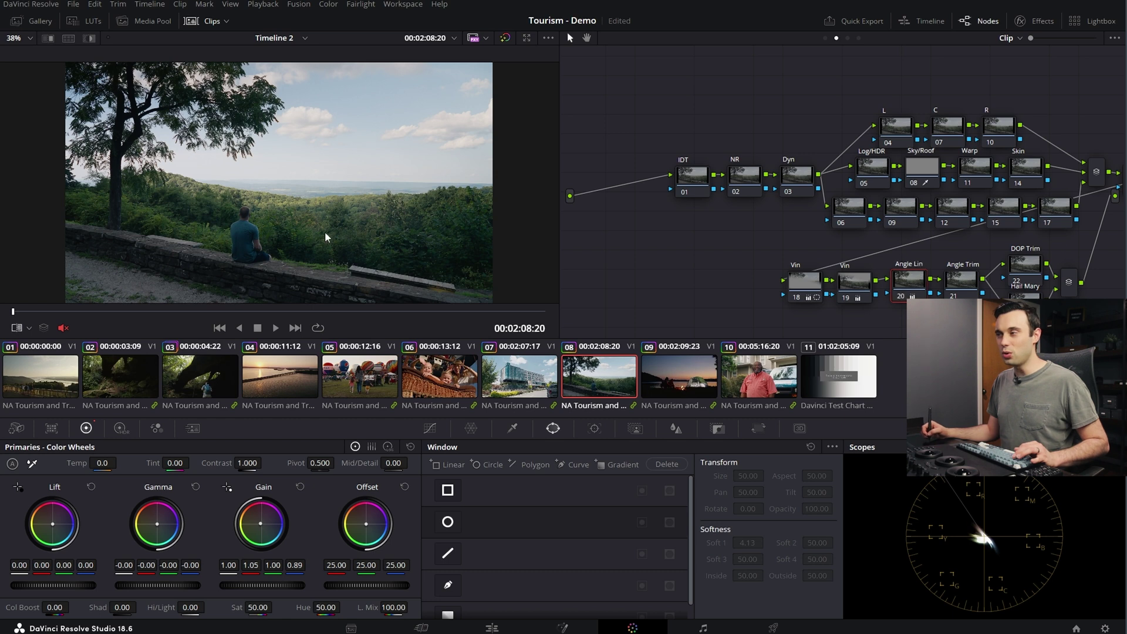
- Go to the balloon basket clip and inspect its node graph at Timeline and Clip level
{"action": "left_click", "coordinate": [858, 38]}
{"action": "key", "text": "Up"}
{"action": "key", "text": "Up"}
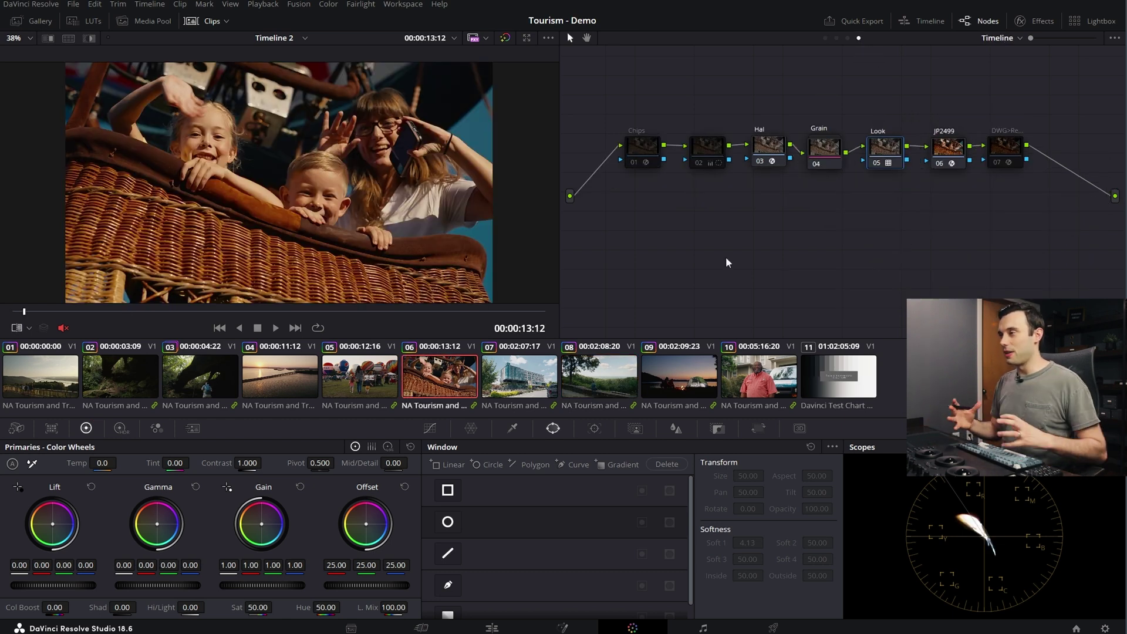
{"action": "left_click", "coordinate": [835, 37]}
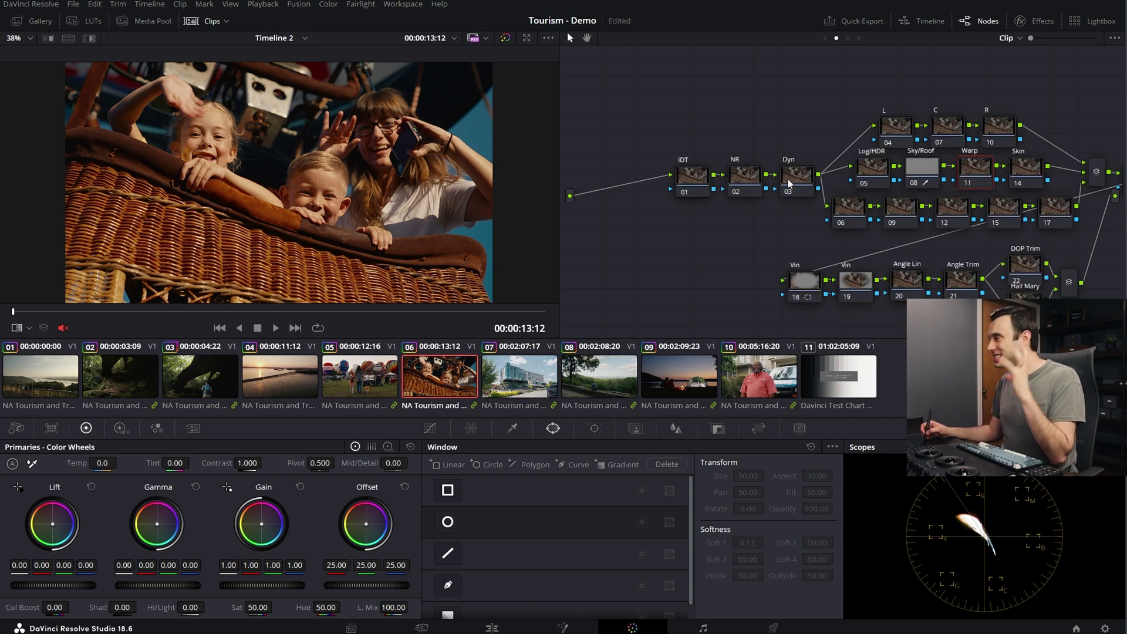
- Disable the basket clip's Hal, Grain, Look and JP2499 timeline nodes, enable the DWG-to-Rec.709 node, and grab a still
{"action": "left_click", "coordinate": [858, 38]}
{"action": "left_click", "coordinate": [762, 150]}
{"action": "left_click", "coordinate": [1007, 161]}
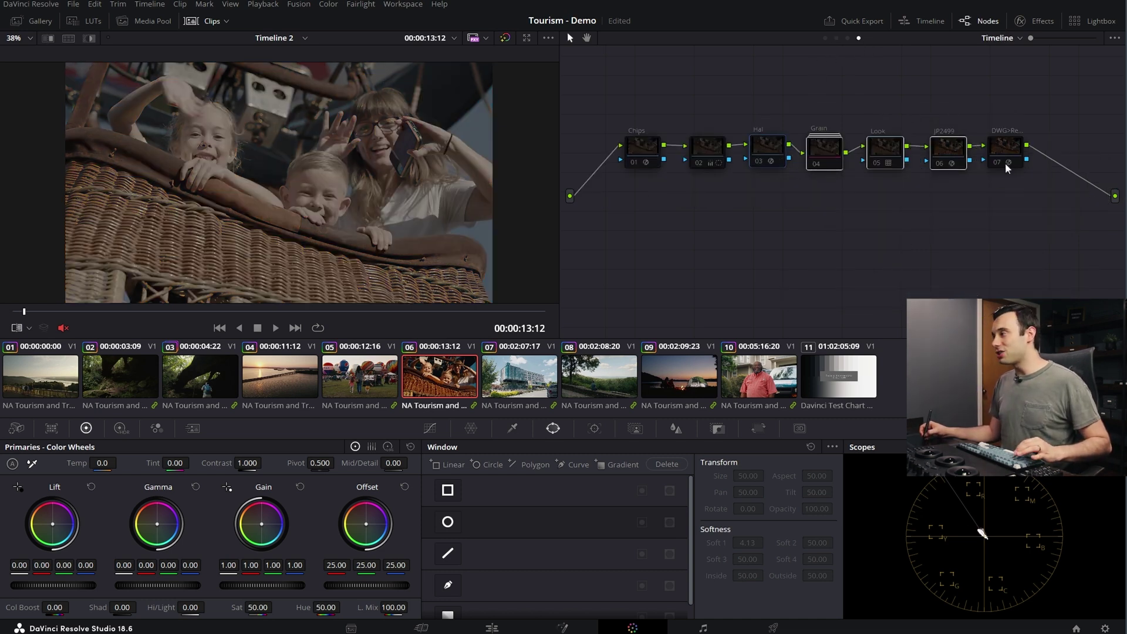
{"action": "key", "text": "ctrl+d"}
{"action": "right_click", "coordinate": [352, 189]}
{"action": "left_click", "coordinate": [382, 203]}
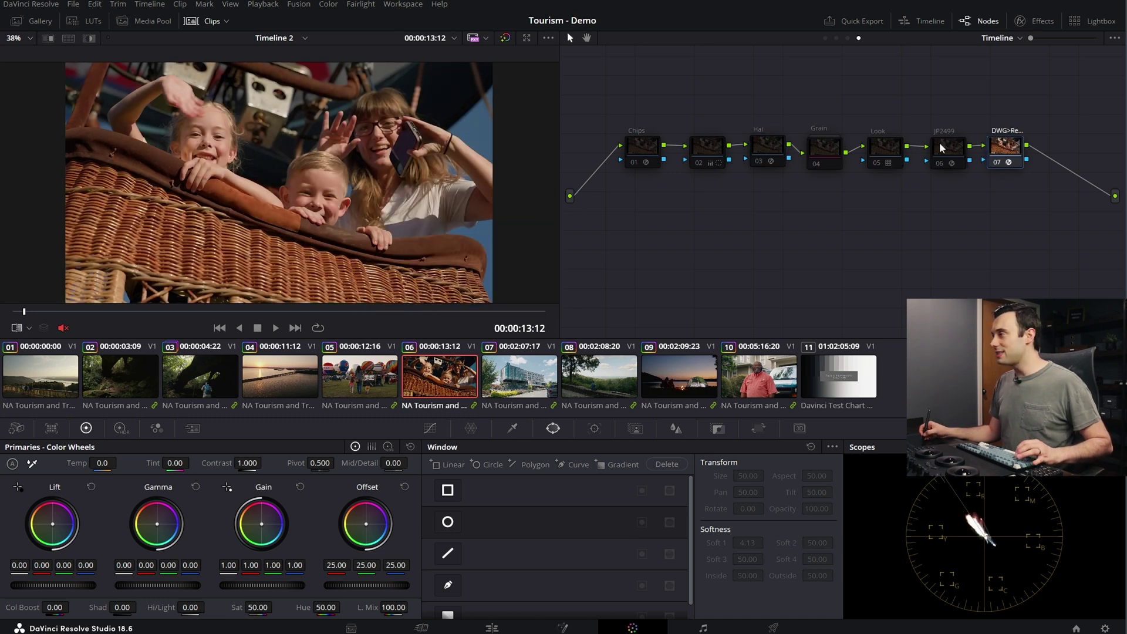
- Disable the DWG-to-Rec.709 node and re-enable the Hal, Grain, Look and JP2499 nodes on the basket clip
{"action": "key", "text": "ctrl+d"}
{"action": "left_click", "coordinate": [823, 152]}
{"action": "left_click", "coordinate": [764, 149]}
{"action": "left_click_drag", "start_coordinate": [746, 105], "coordinate": [961, 164]}
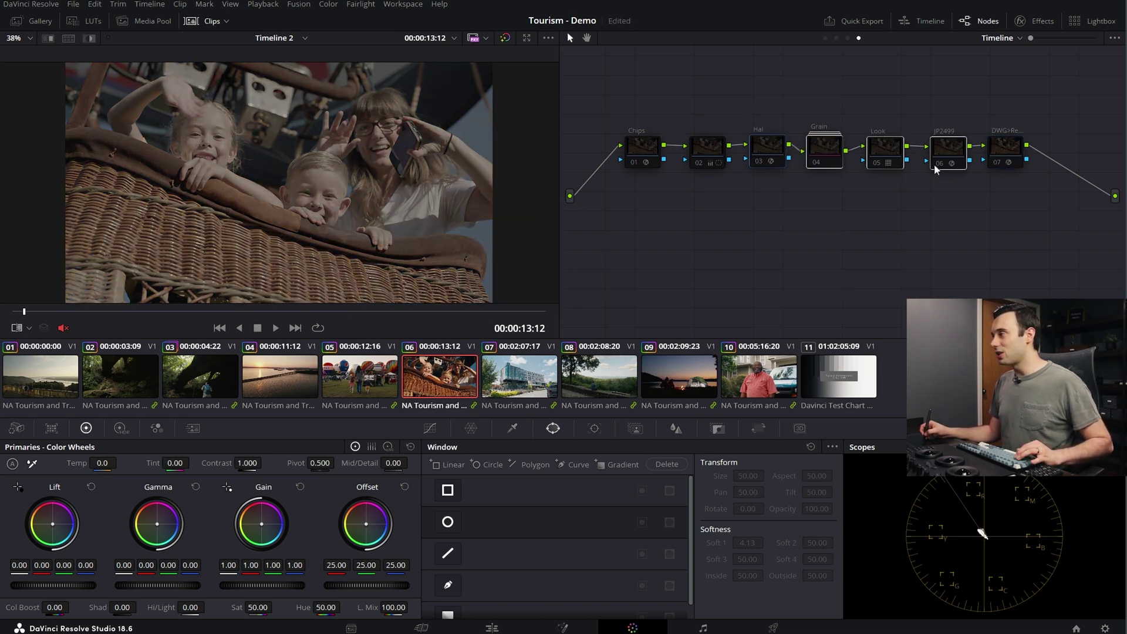
{"action": "key", "text": "ctrl+d"}
- Compare the basket clip's reference still with its full grade, and return the node graph to Timeline level
{"action": "key", "text": "ctrl+w"}
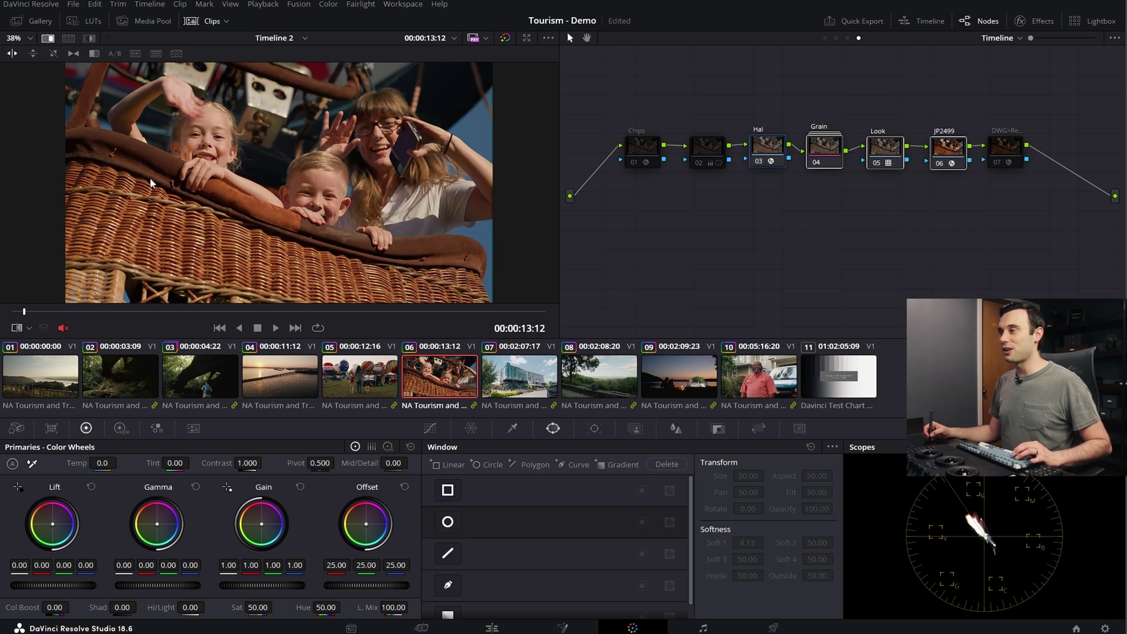
{"action": "key", "text": "ctrl+w"}
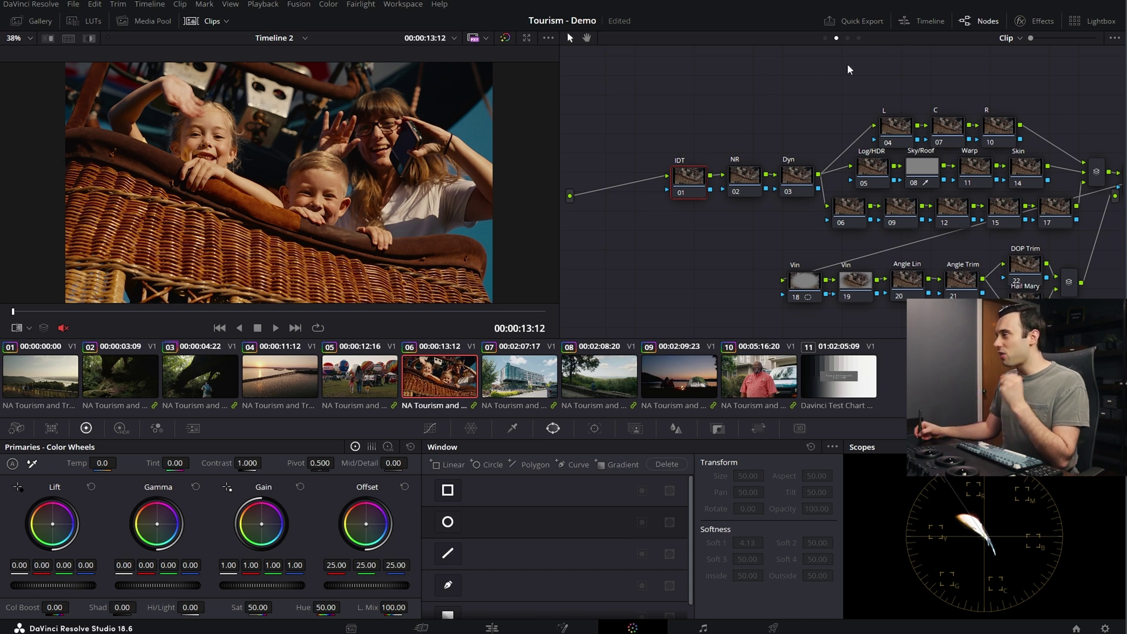
{"action": "left_click", "coordinate": [858, 37]}
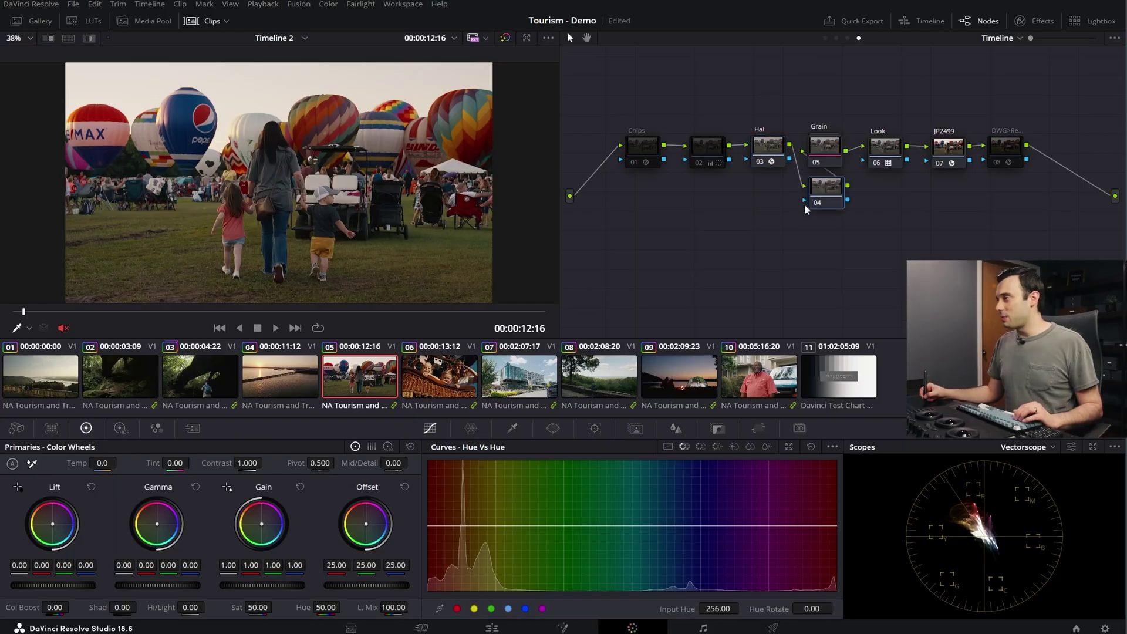
- In the node between Hal and Grain, lower the Hue Vs Hue curve's red point slightly and raise its yellow point to Hue Rotate 8.80
{"action": "left_click_drag", "start_coordinate": [805, 206], "coordinate": [789, 220]}
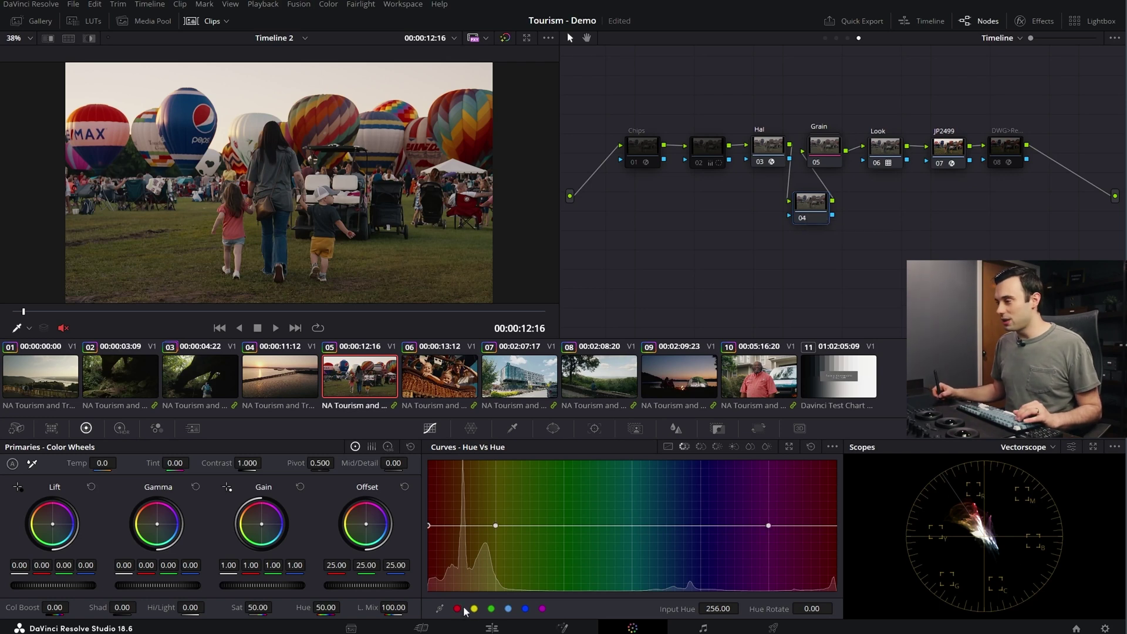
{"action": "left_click_drag", "start_coordinate": [429, 526], "coordinate": [431, 527]}
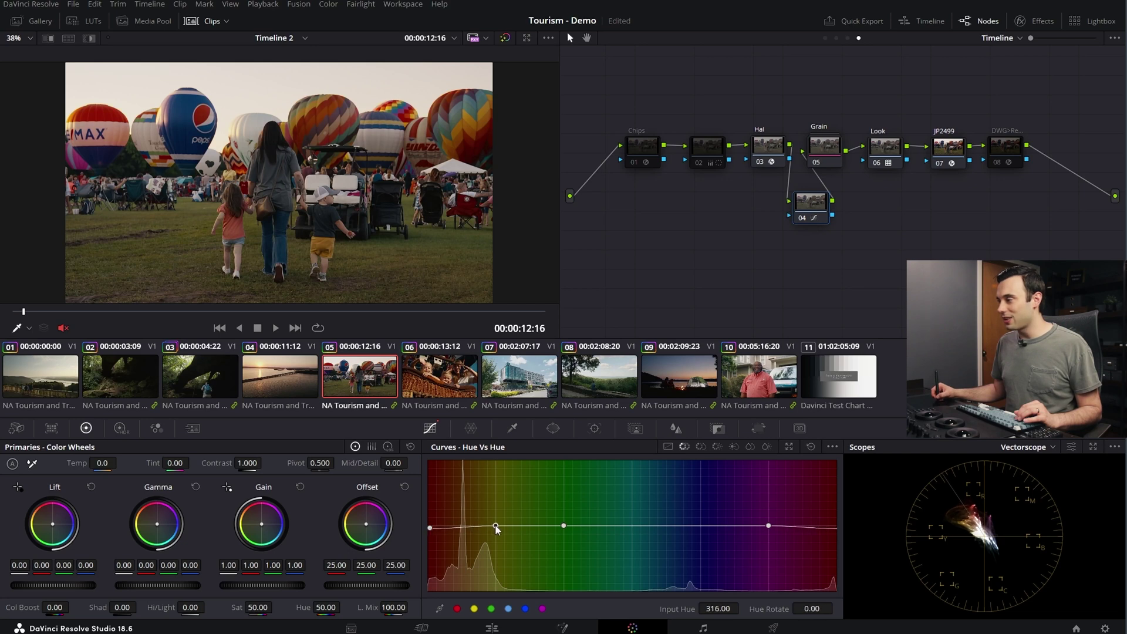
{"action": "left_click_drag", "start_coordinate": [494, 524], "coordinate": [495, 522]}
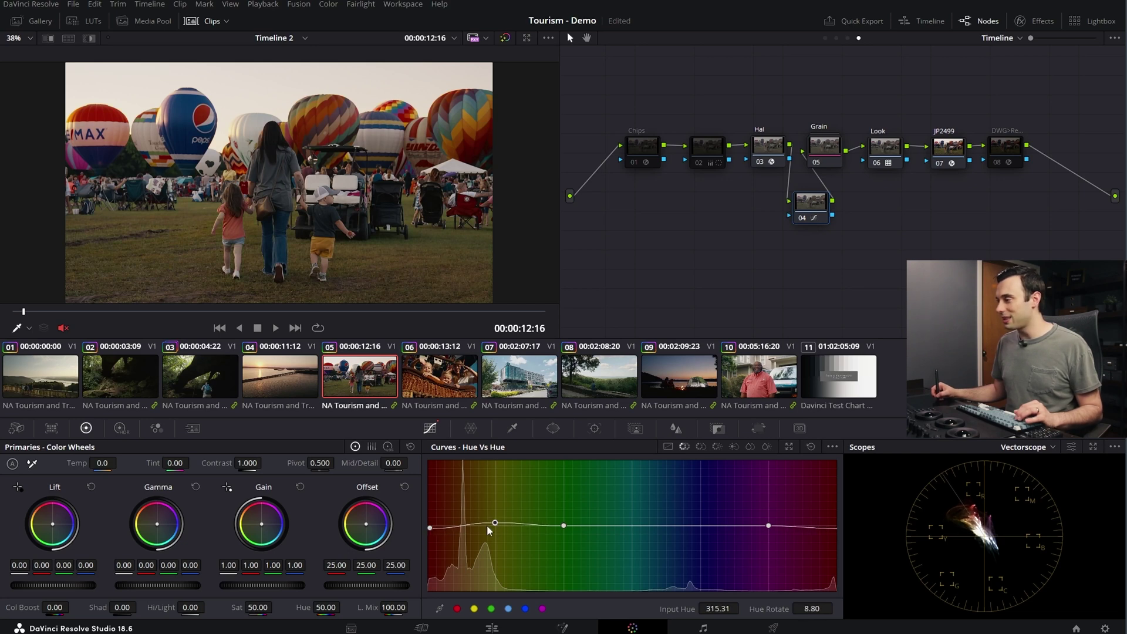
- Toggle the Hue Vs Hue node off and on to check its effect on the balloon festival clip
{"action": "key", "text": "ctrl+d"}
{"action": "key", "text": "ctrl+d"}
{"action": "key", "text": "ctrl+d"}
{"action": "key", "text": "ctrl+d"}
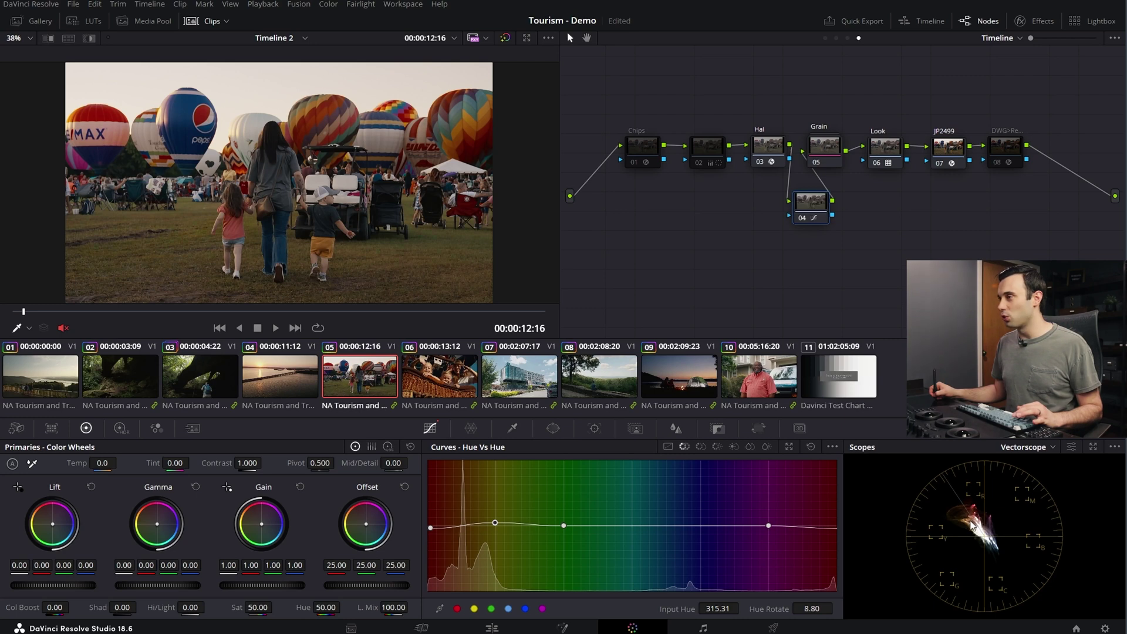